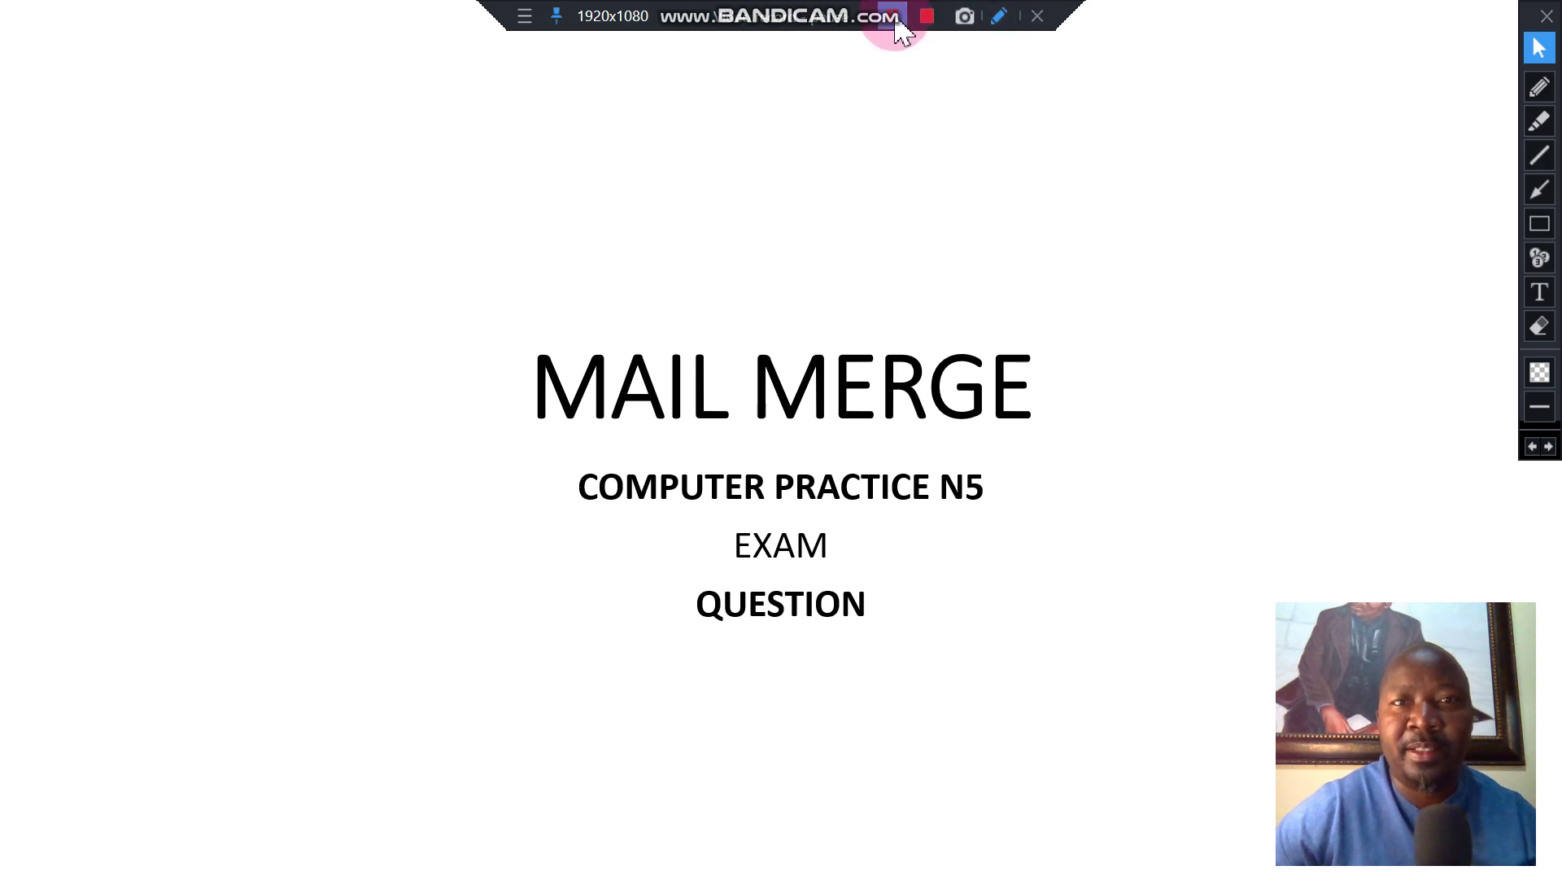
# Exit the MAIL MERGE slideshow to reveal Question 6 in the exam PDF.
pyautogui.hotkey('alt', 'Tab')
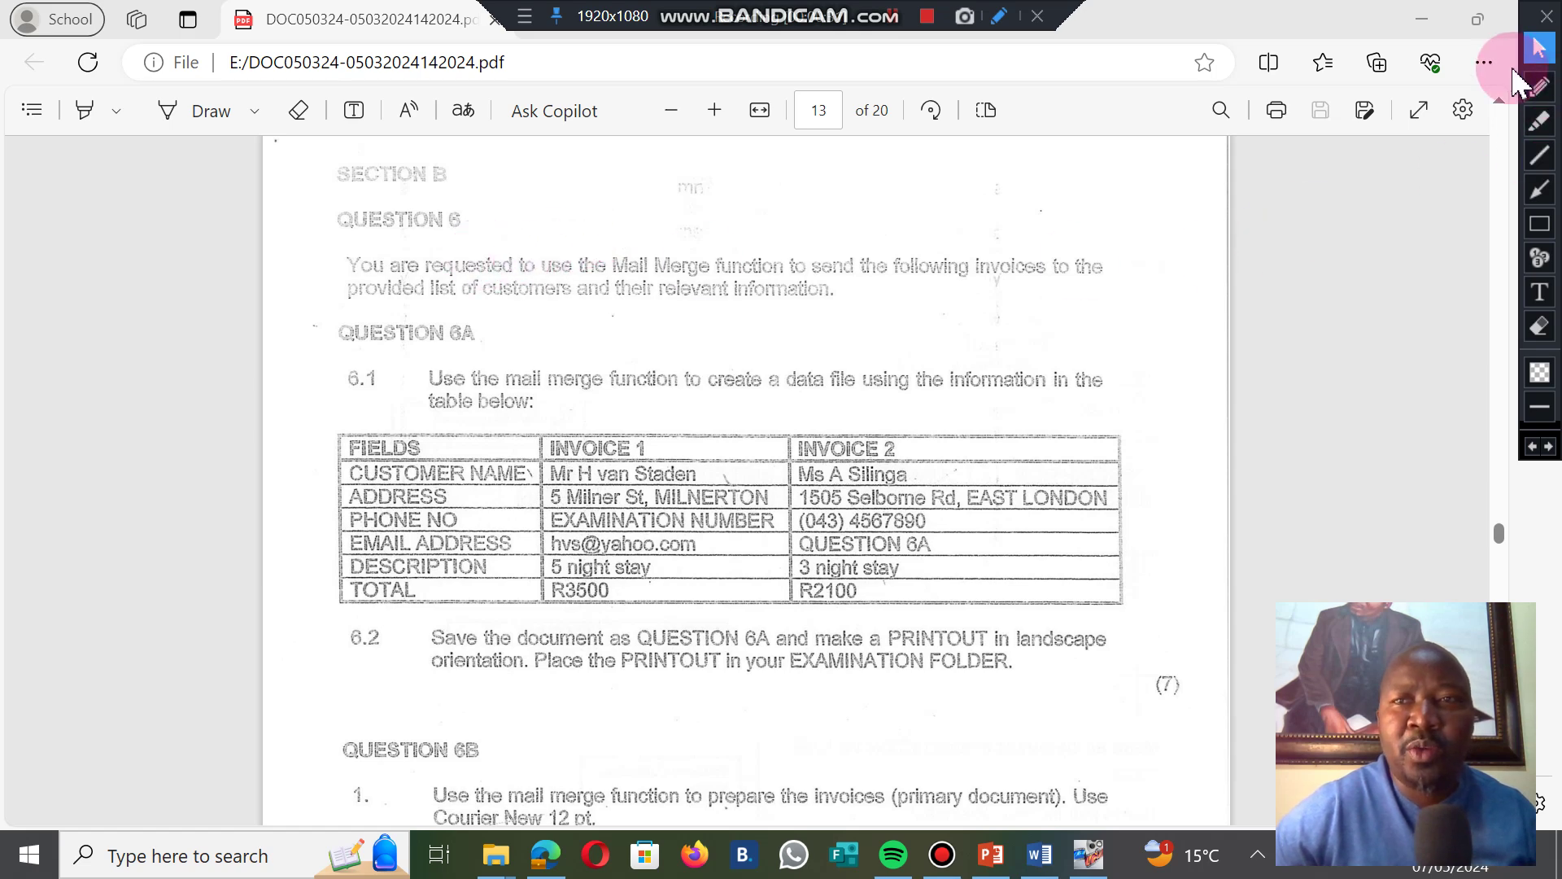
# Mark up Question 6's mail merge, invoices, data file and (7) marks in red, then go to Word.
pyautogui.click(1539, 86)
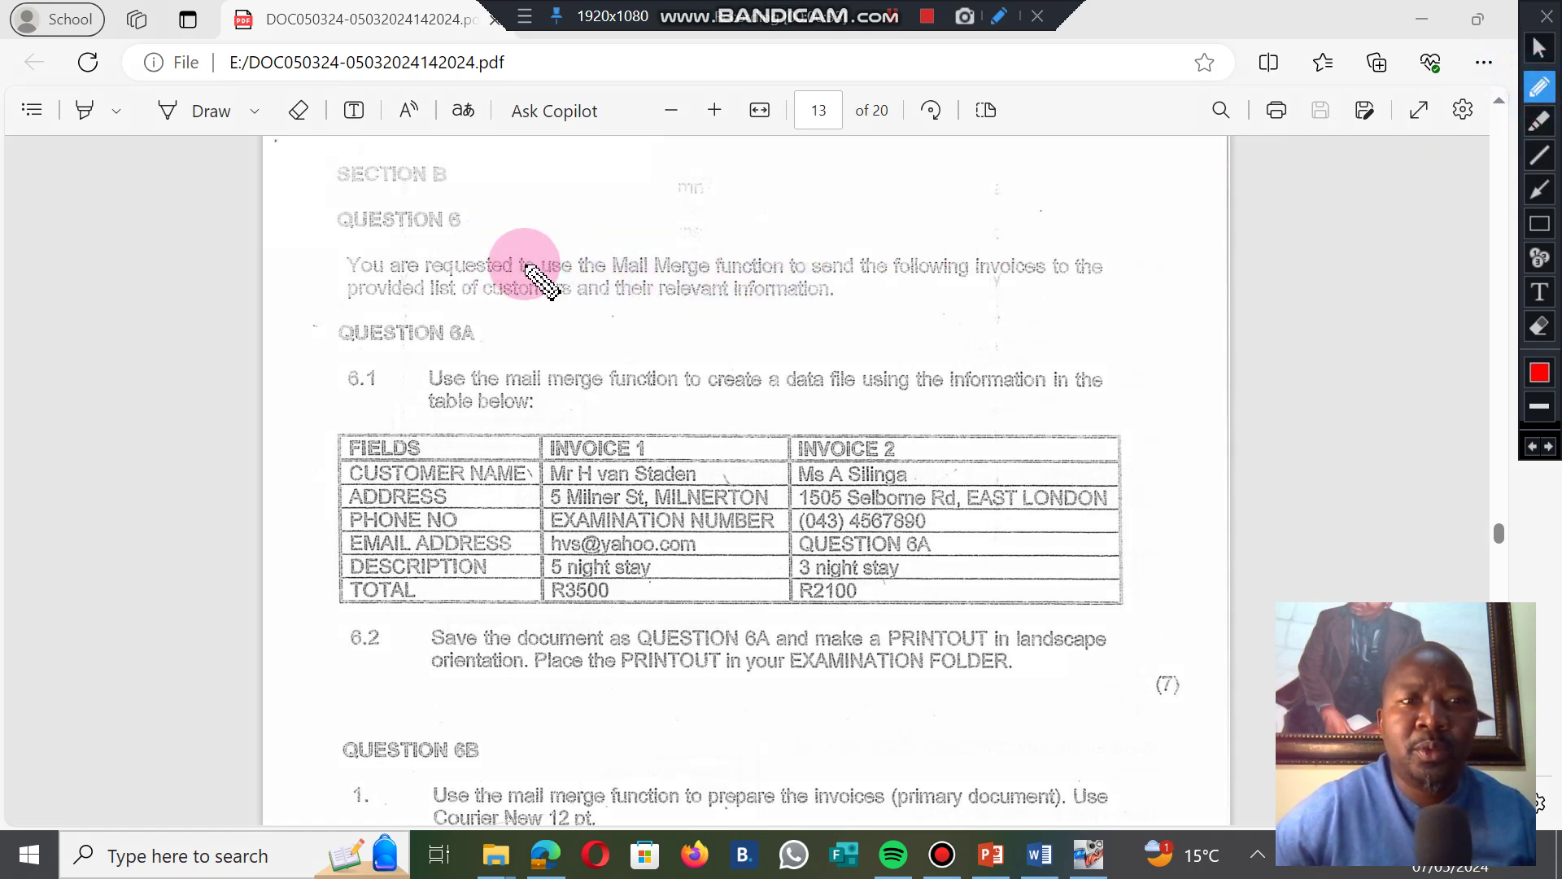
pyautogui.moveTo(619, 279); pyautogui.dragTo(788, 277)
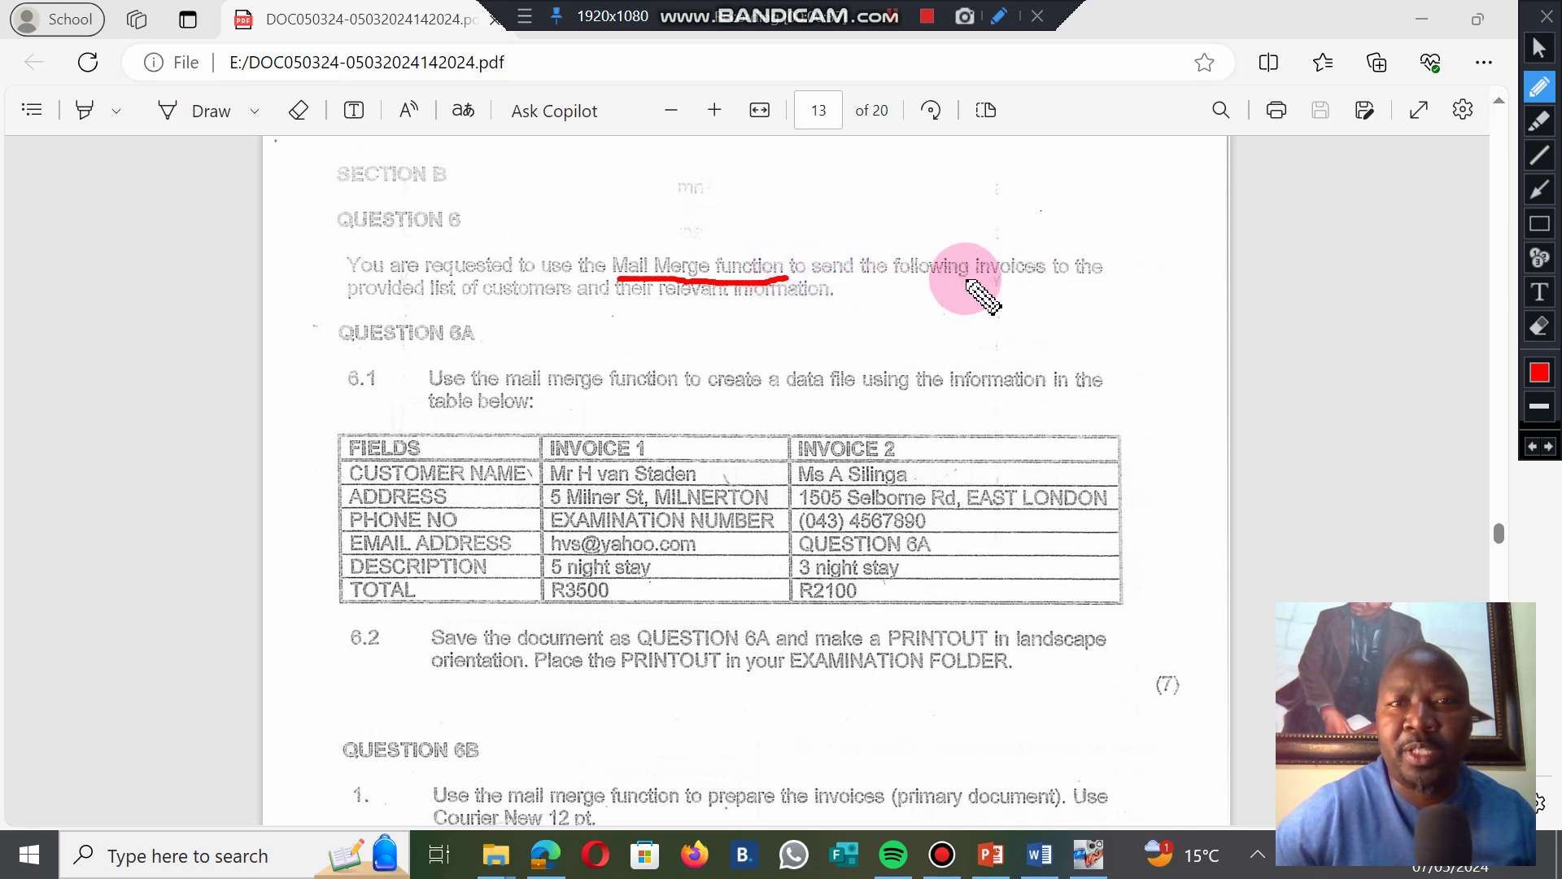
pyautogui.moveTo(965, 279); pyautogui.dragTo(1048, 283)
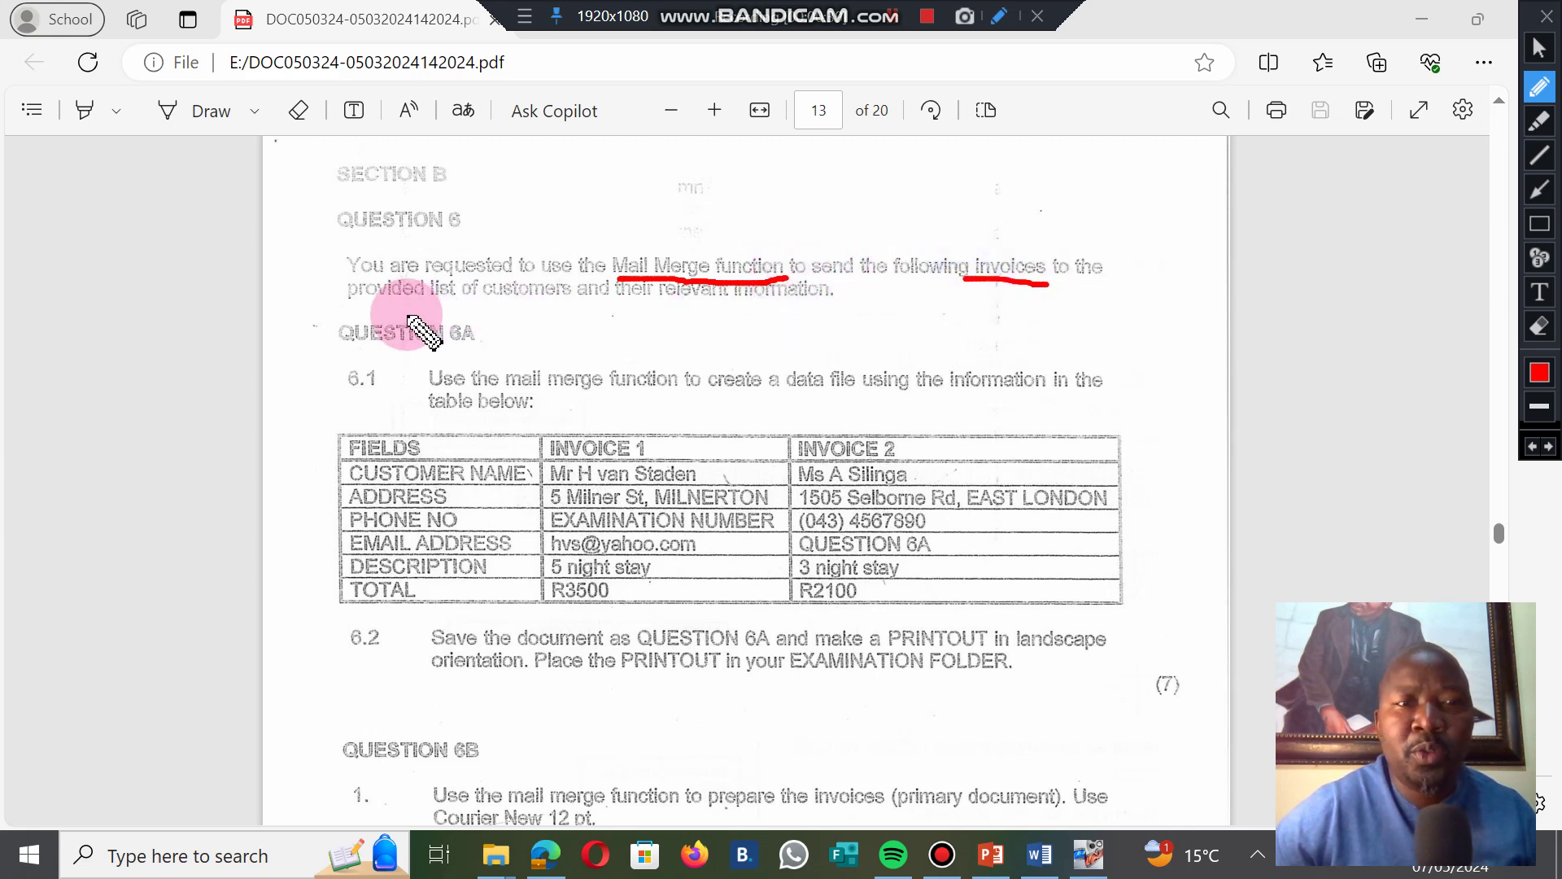
pyautogui.moveTo(492, 309); pyautogui.dragTo(624, 305)
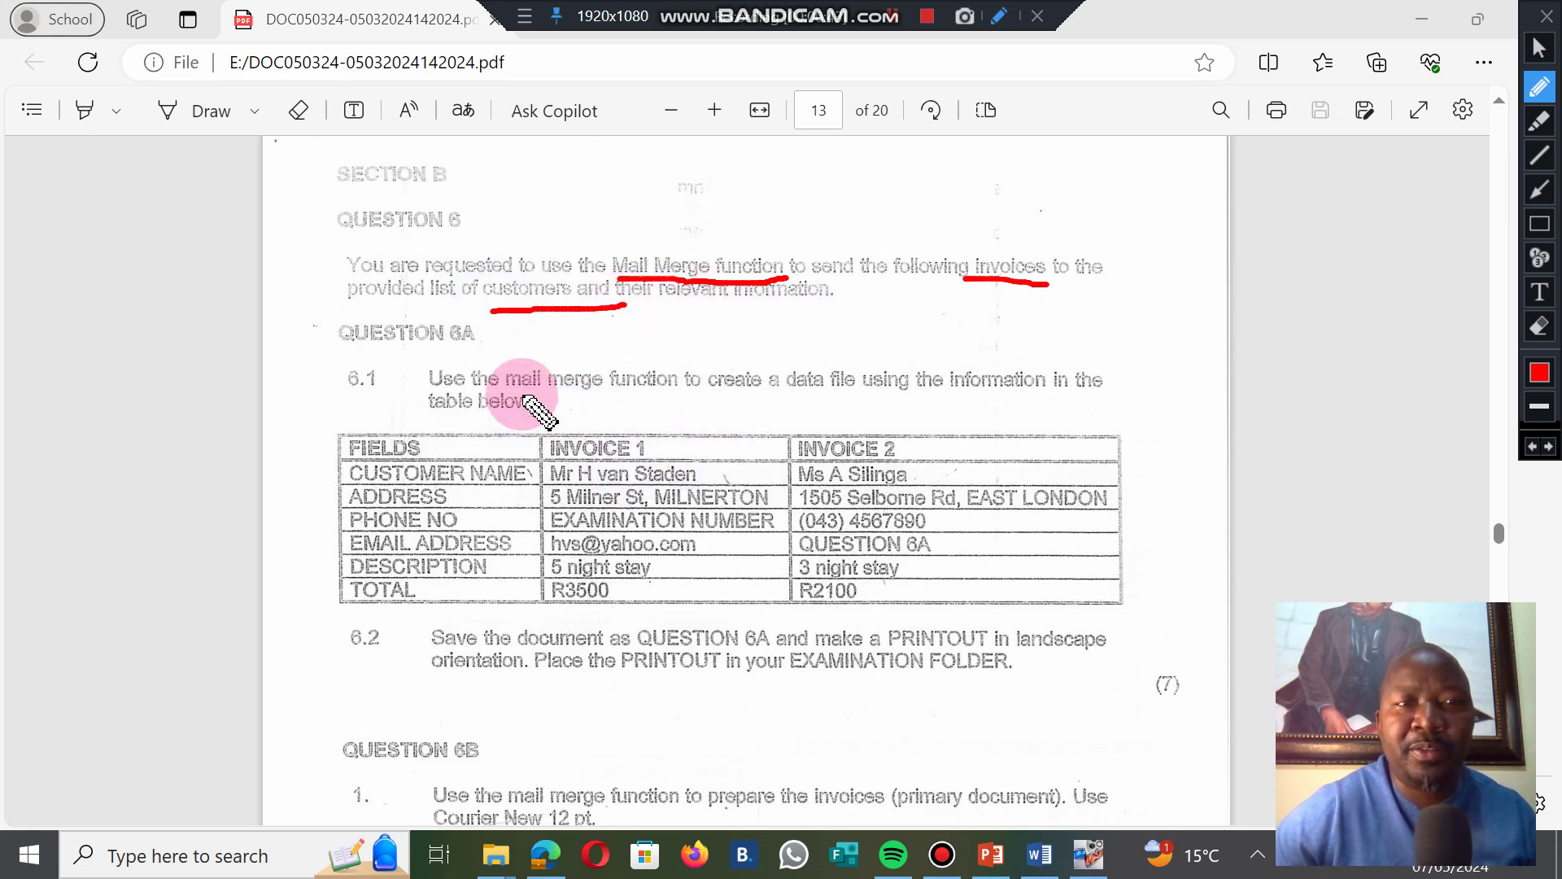
pyautogui.moveTo(376, 376)
pyautogui.mouseDown()
pyautogui.moveTo(505, 722)
pyautogui.moveTo(1220, 540)
pyautogui.moveTo(763, 342)
pyautogui.moveTo(426, 358)
pyautogui.moveTo(394, 380)
pyautogui.mouseUp()
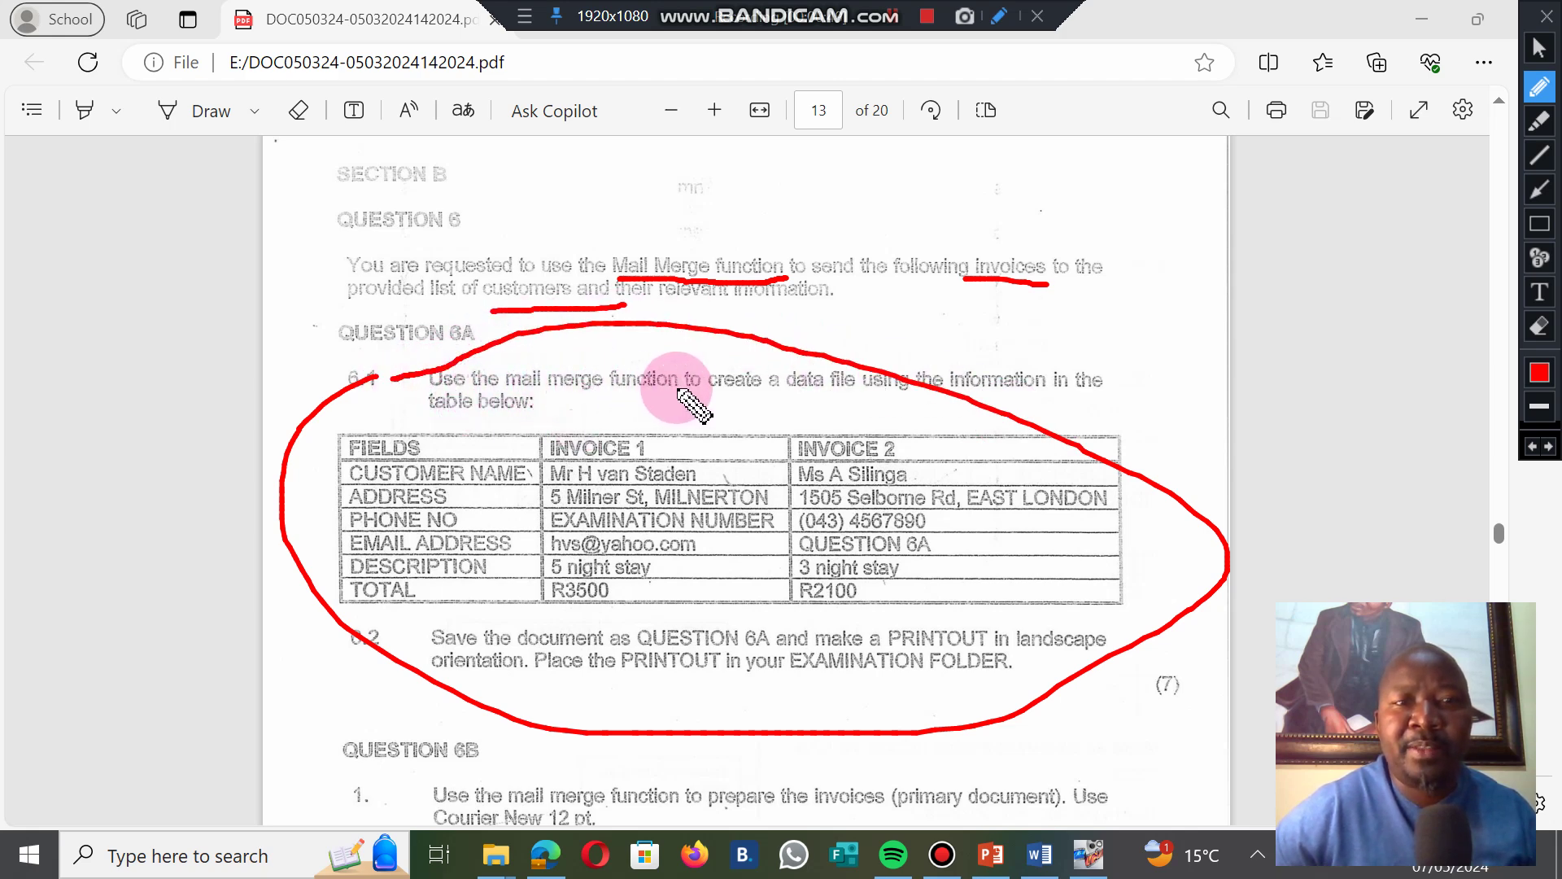
pyautogui.moveTo(775, 395)
pyautogui.mouseDown()
pyautogui.moveTo(881, 394)
pyautogui.moveTo(832, 392)
pyautogui.mouseUp()
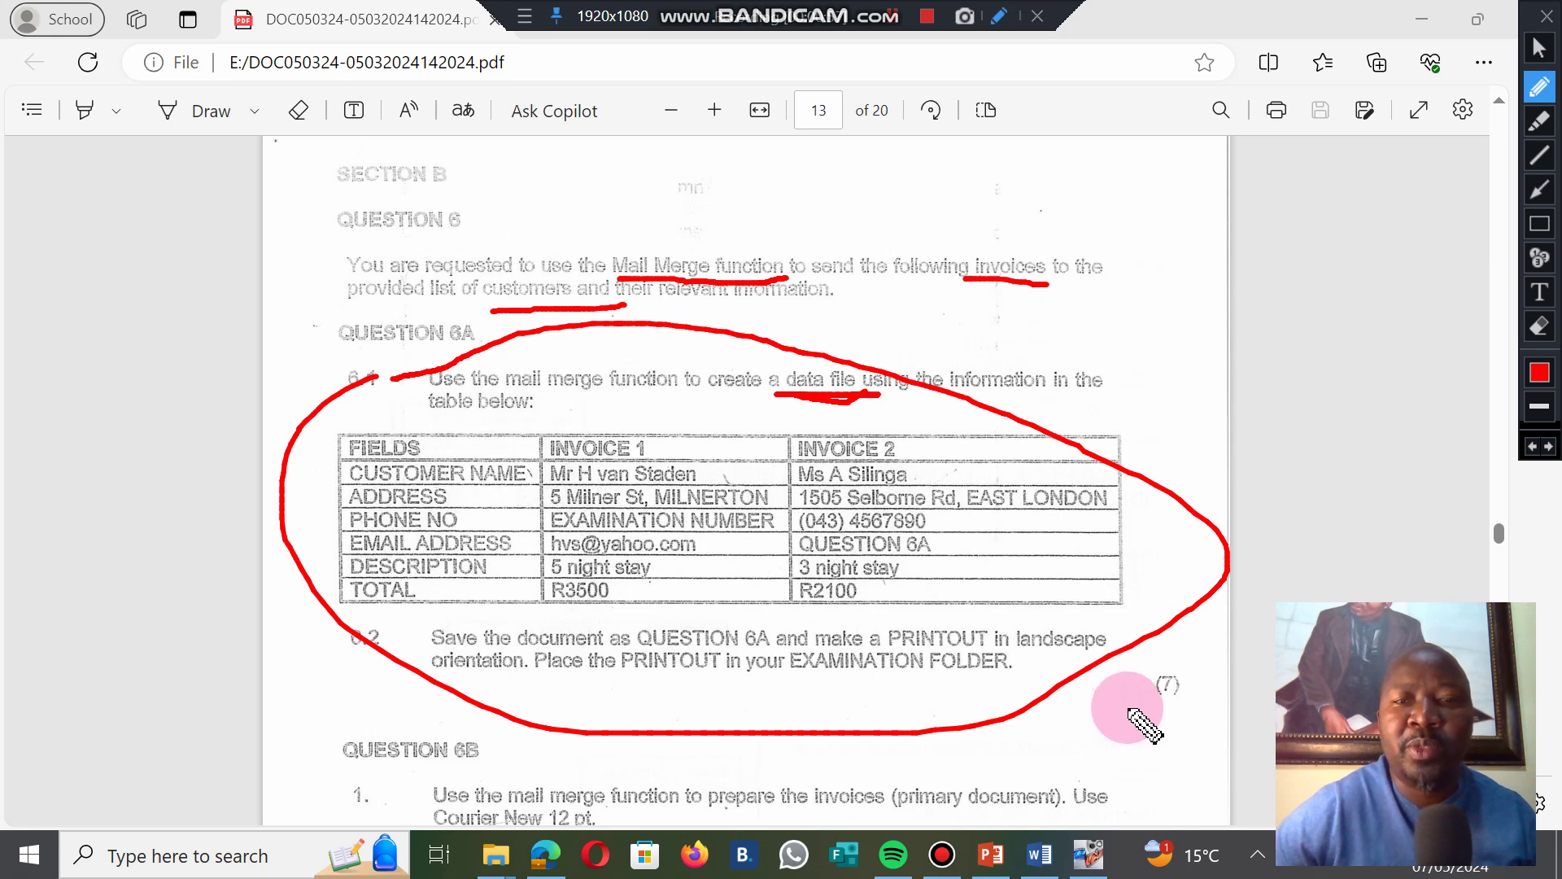
pyautogui.moveTo(1132, 698); pyautogui.dragTo(1198, 694)
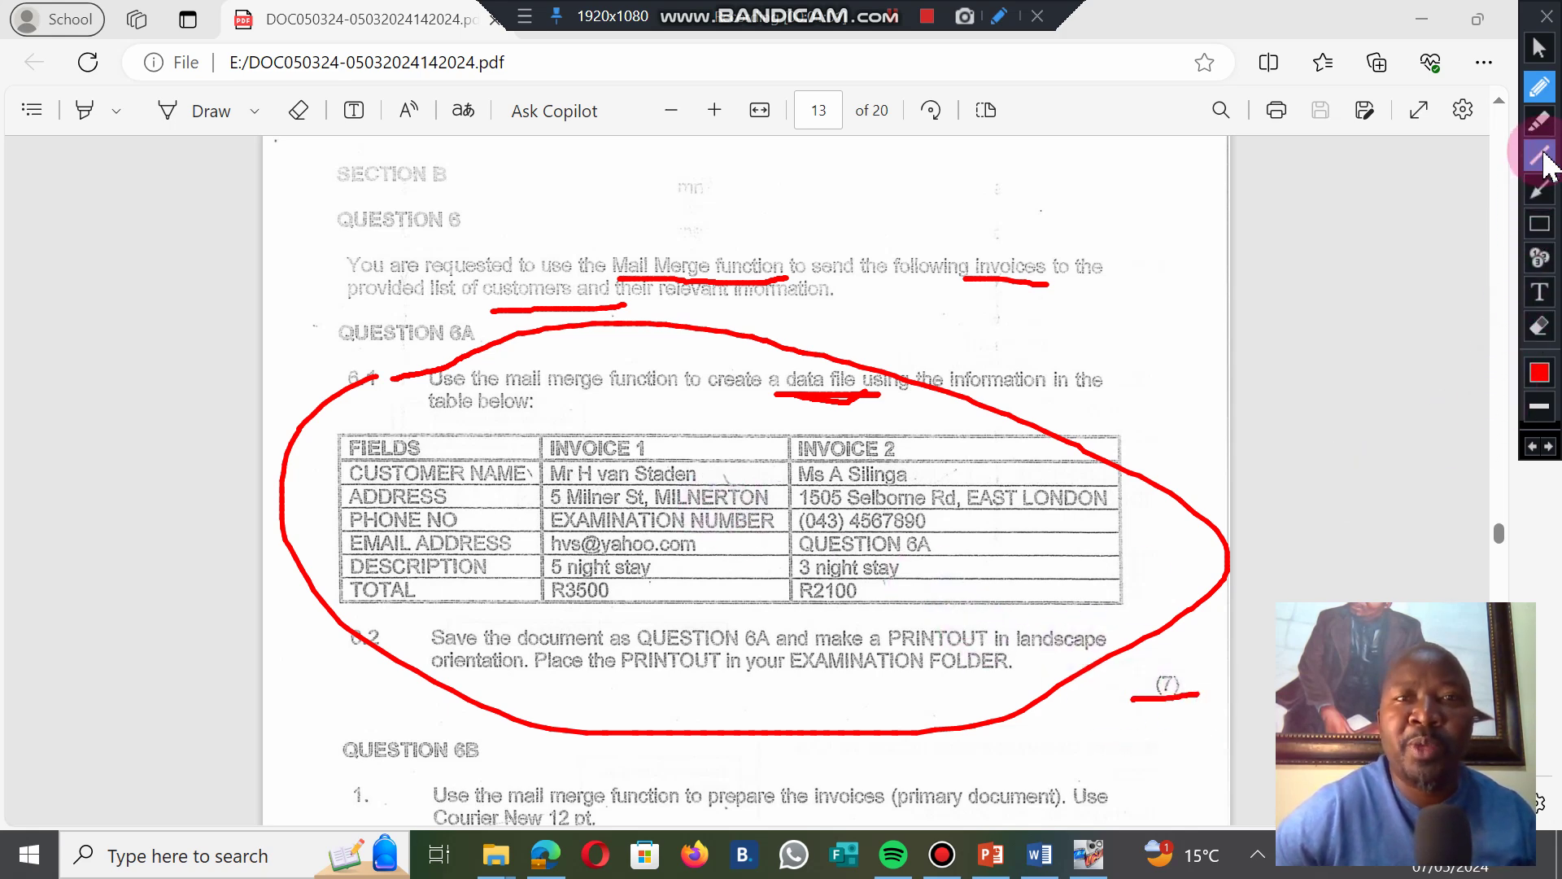
pyautogui.click(1538, 47)
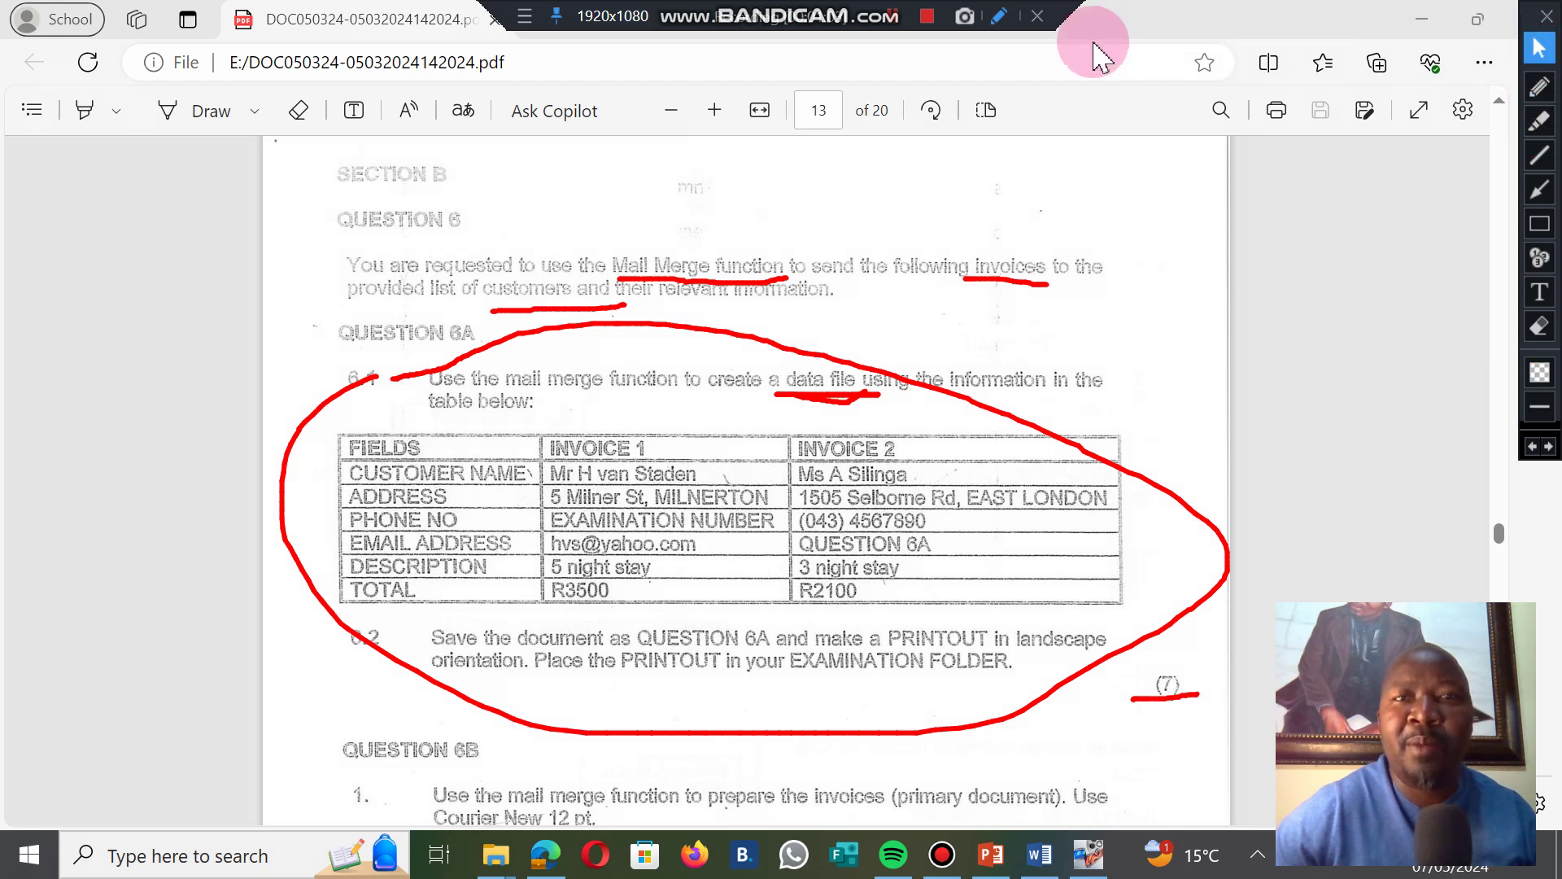
pyautogui.click(895, 20)
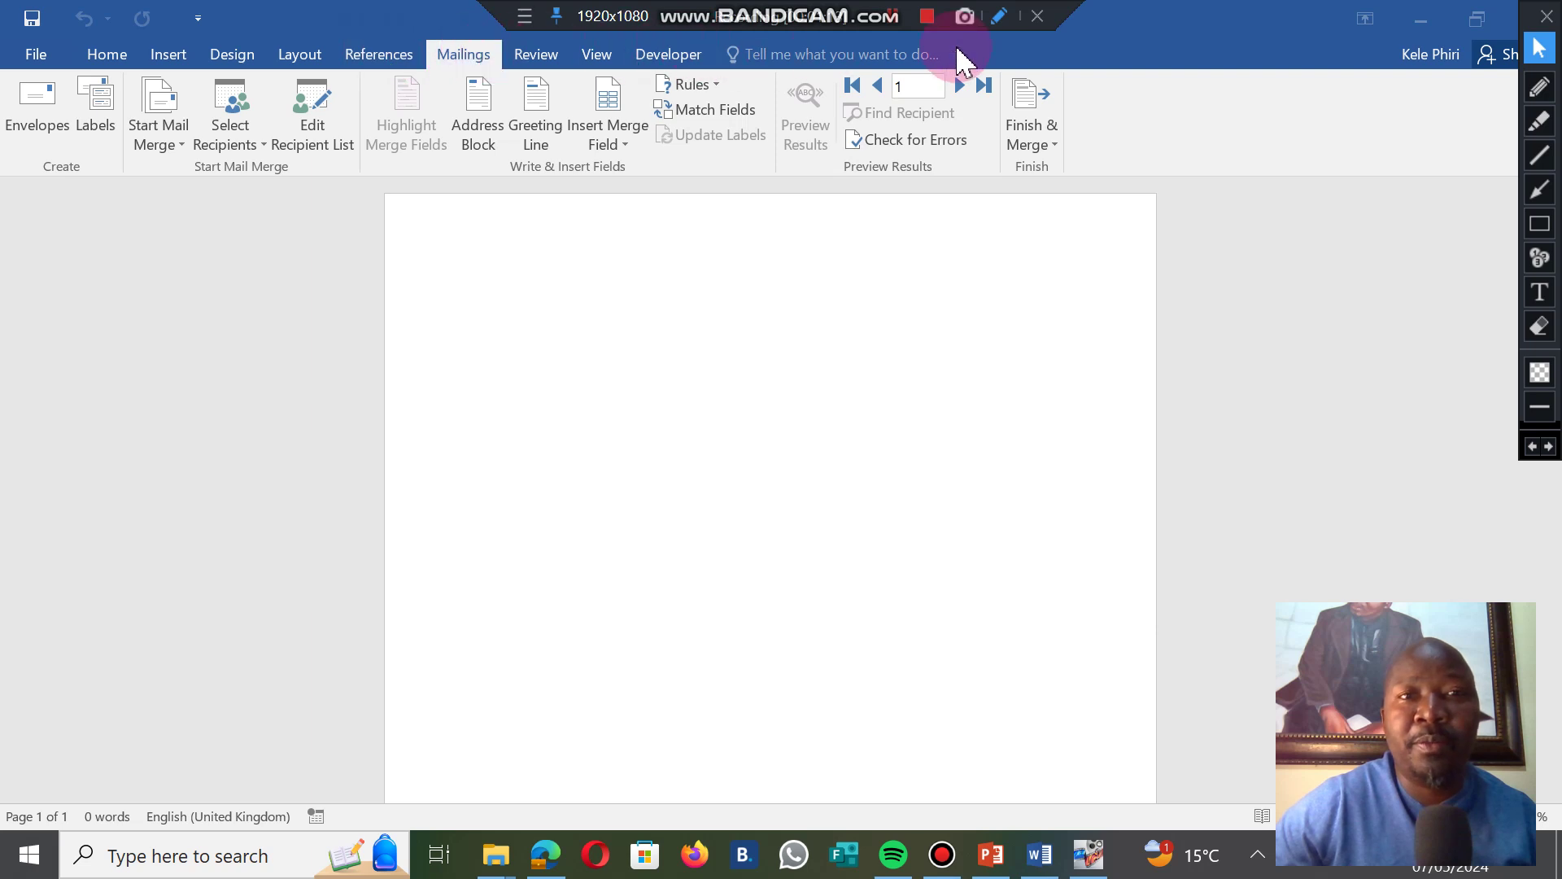
# From the Mailings tab's Select Recipients, choose Type a New List.
pyautogui.click(458, 59)
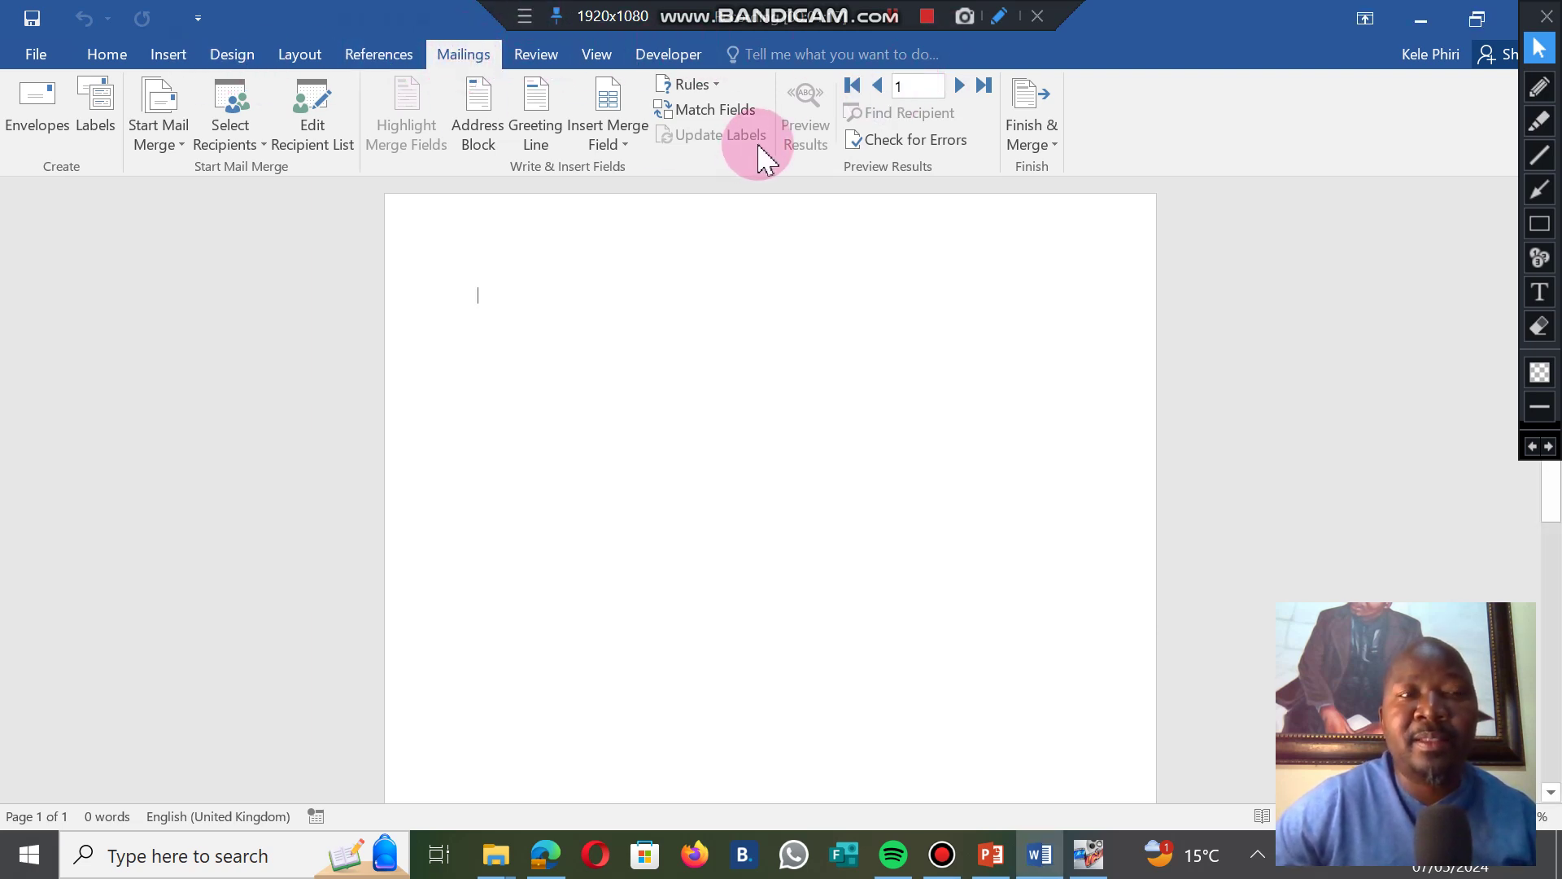
pyautogui.click(159, 146)
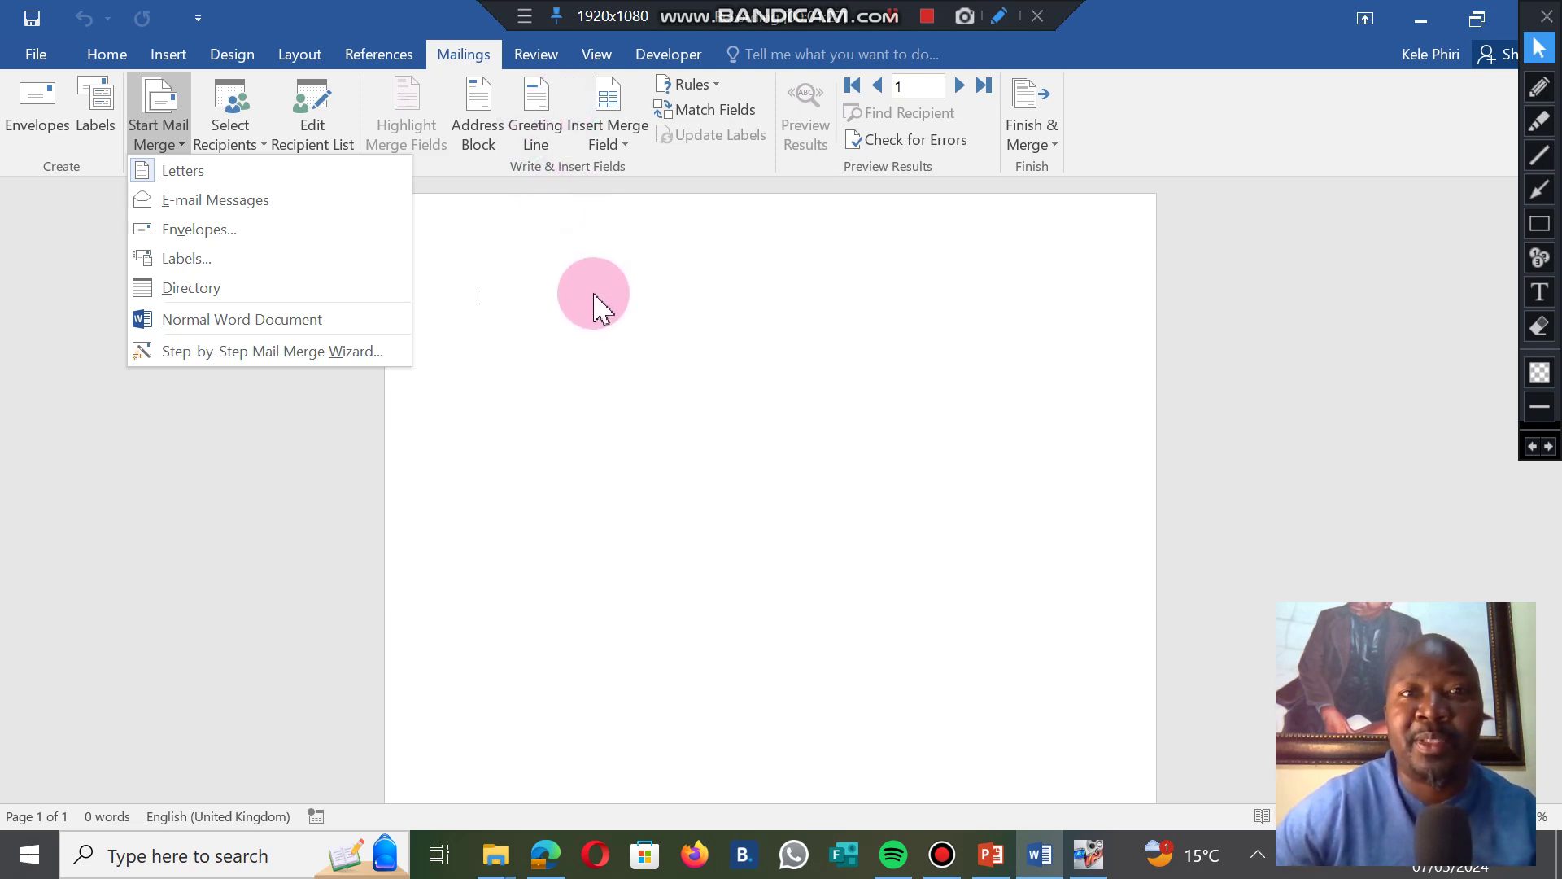
pyautogui.click(889, 22)
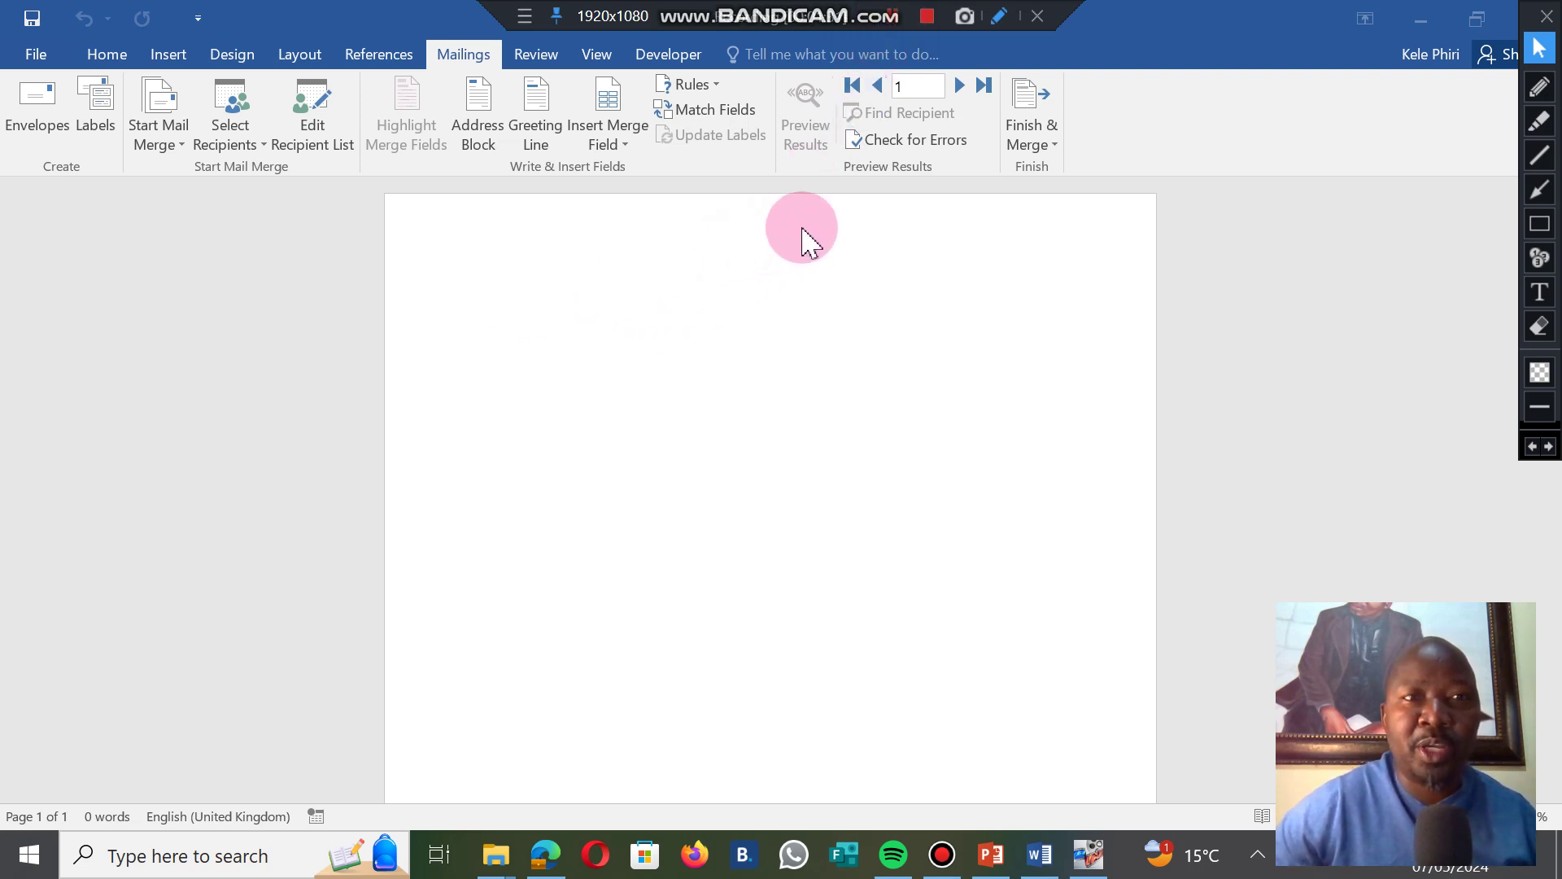
pyautogui.click(461, 59)
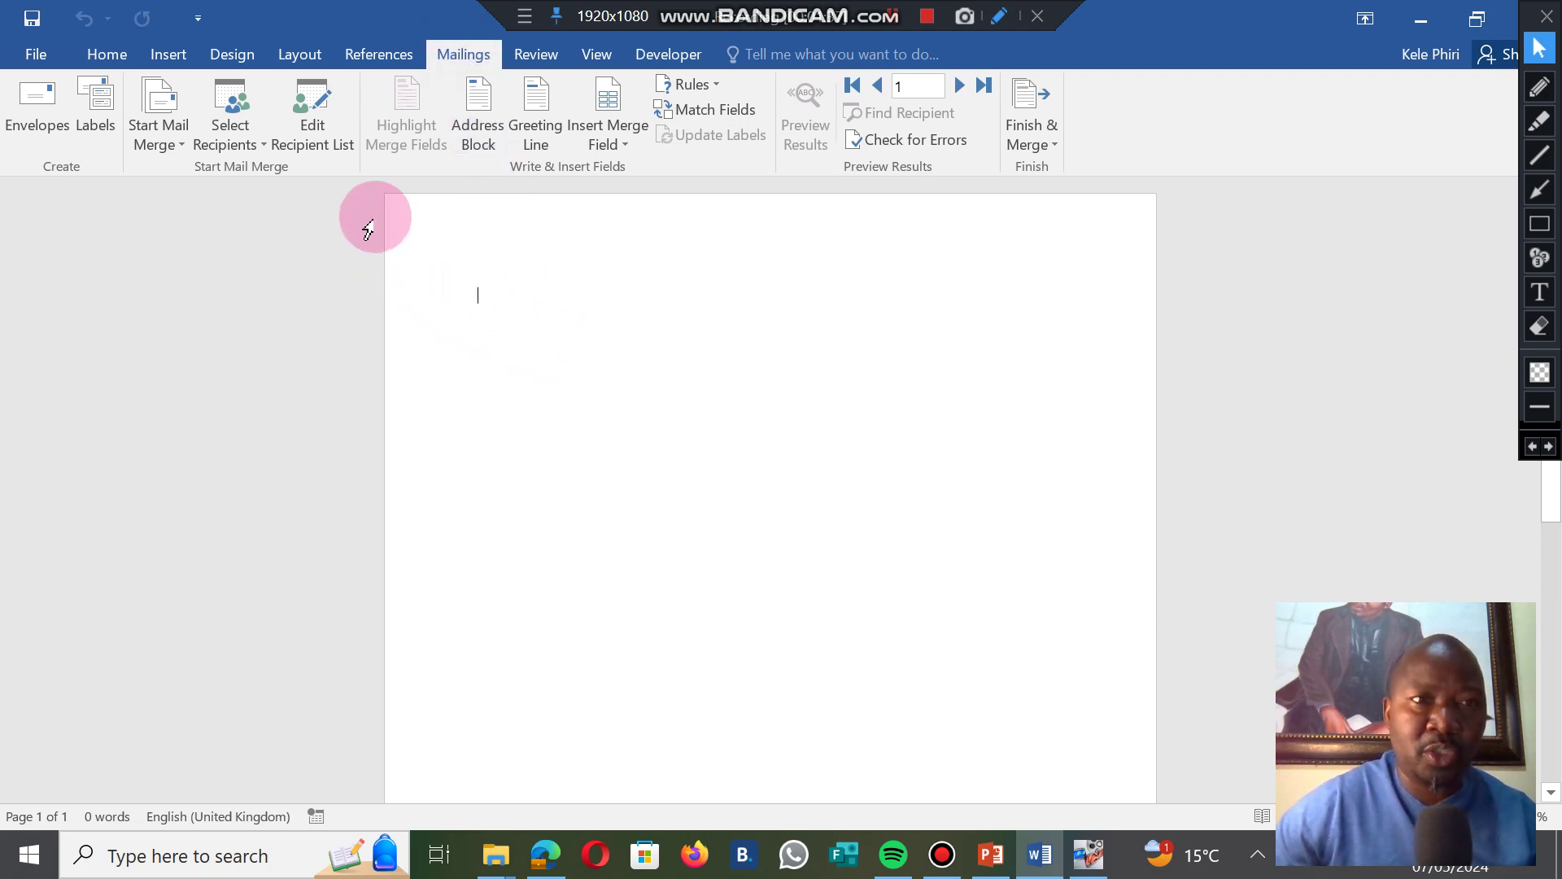
pyautogui.click(239, 137)
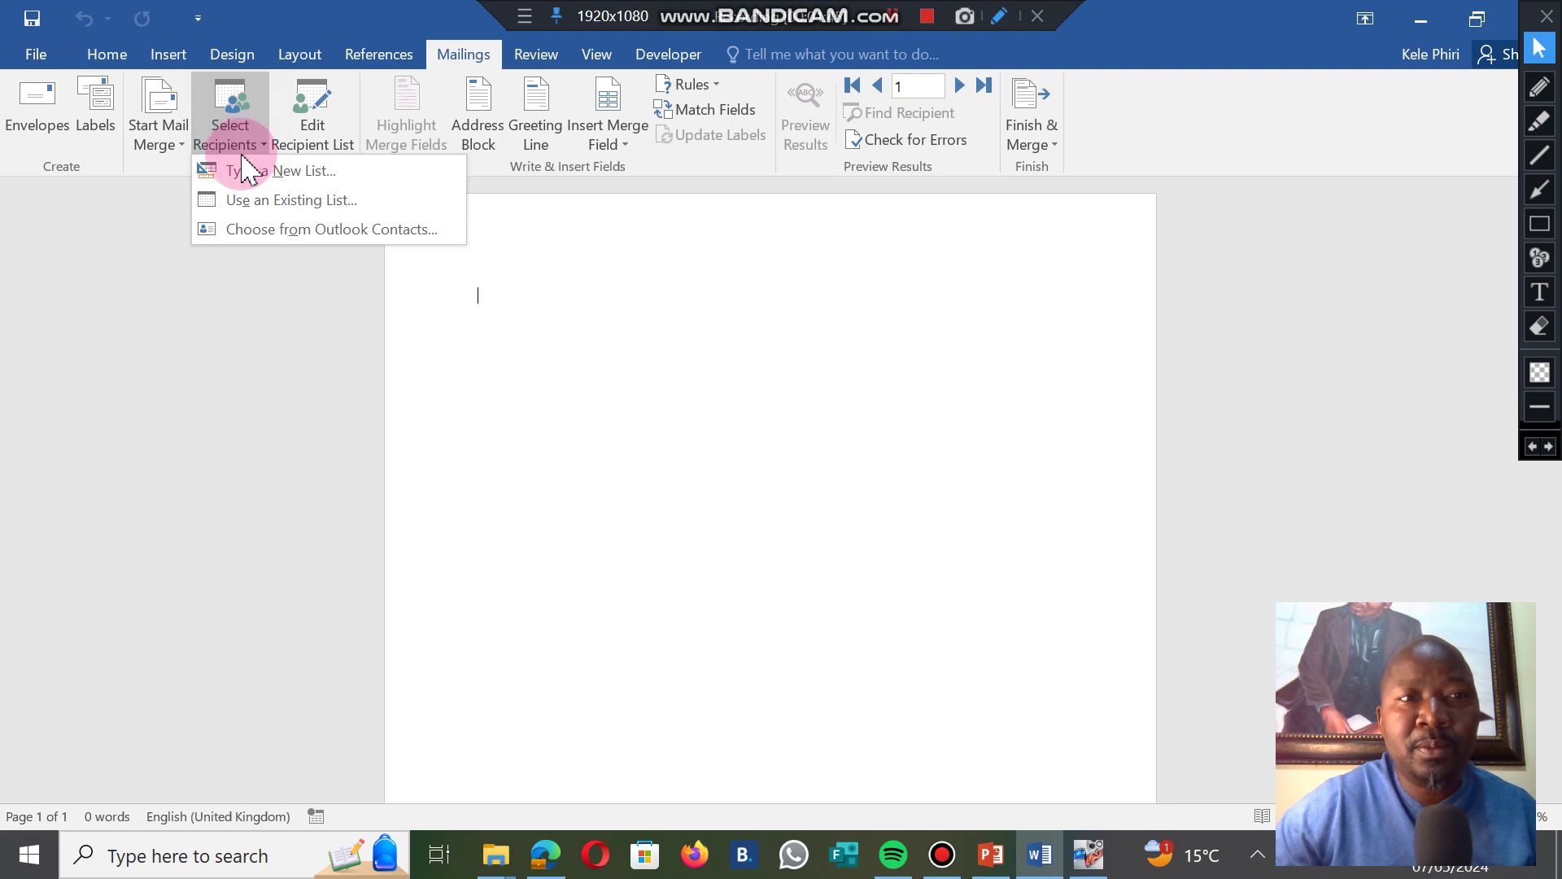
pyautogui.click(244, 171)
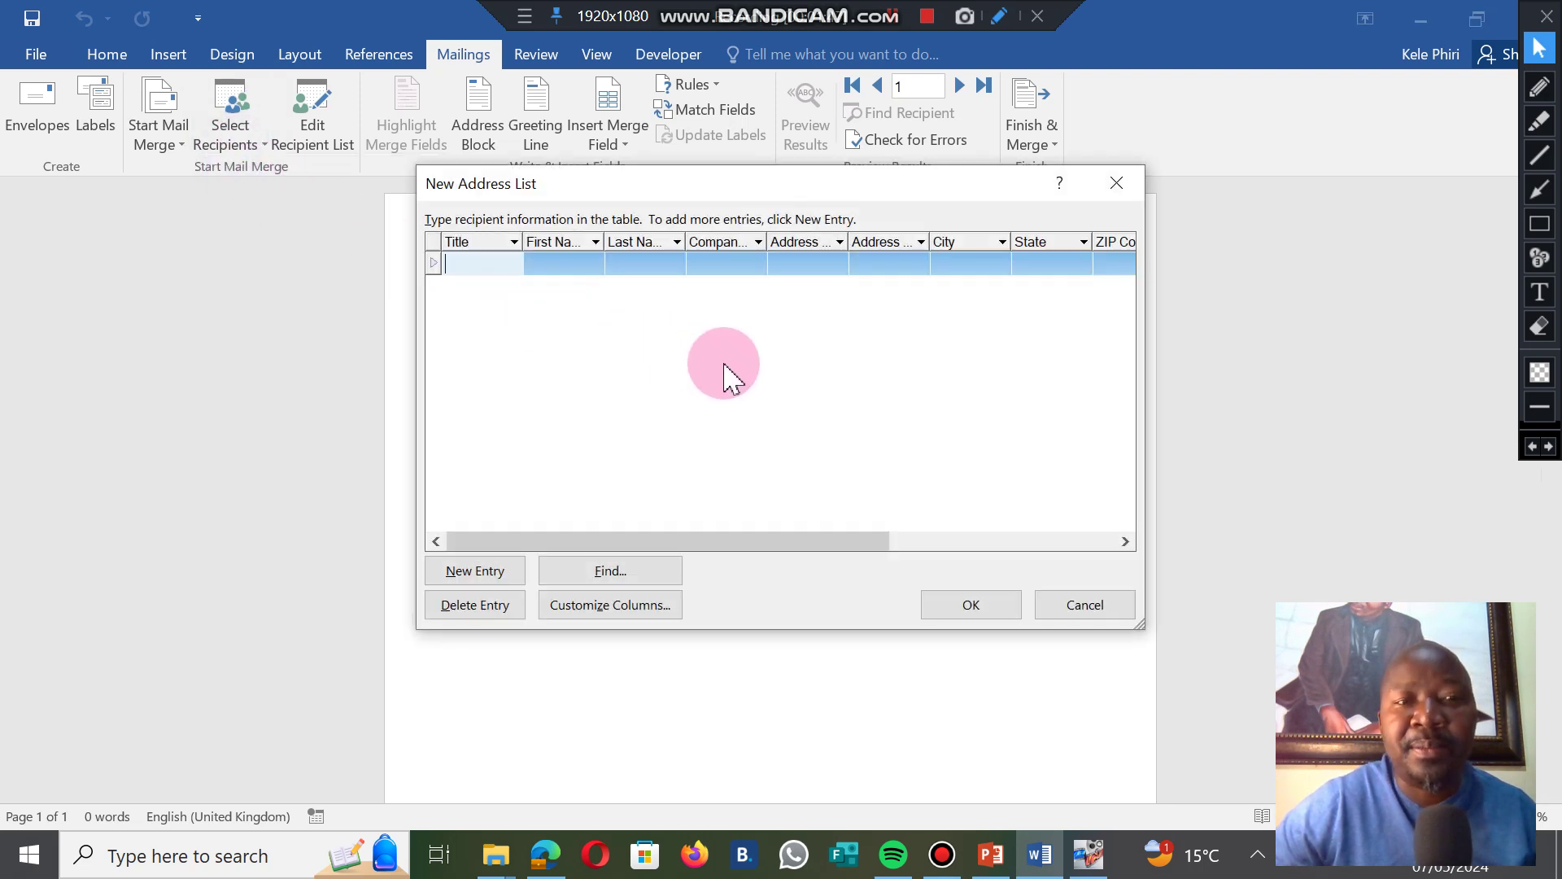
# Highlight the New Address List's column headings with red annotations, then clear them.
pyautogui.click(1539, 90)
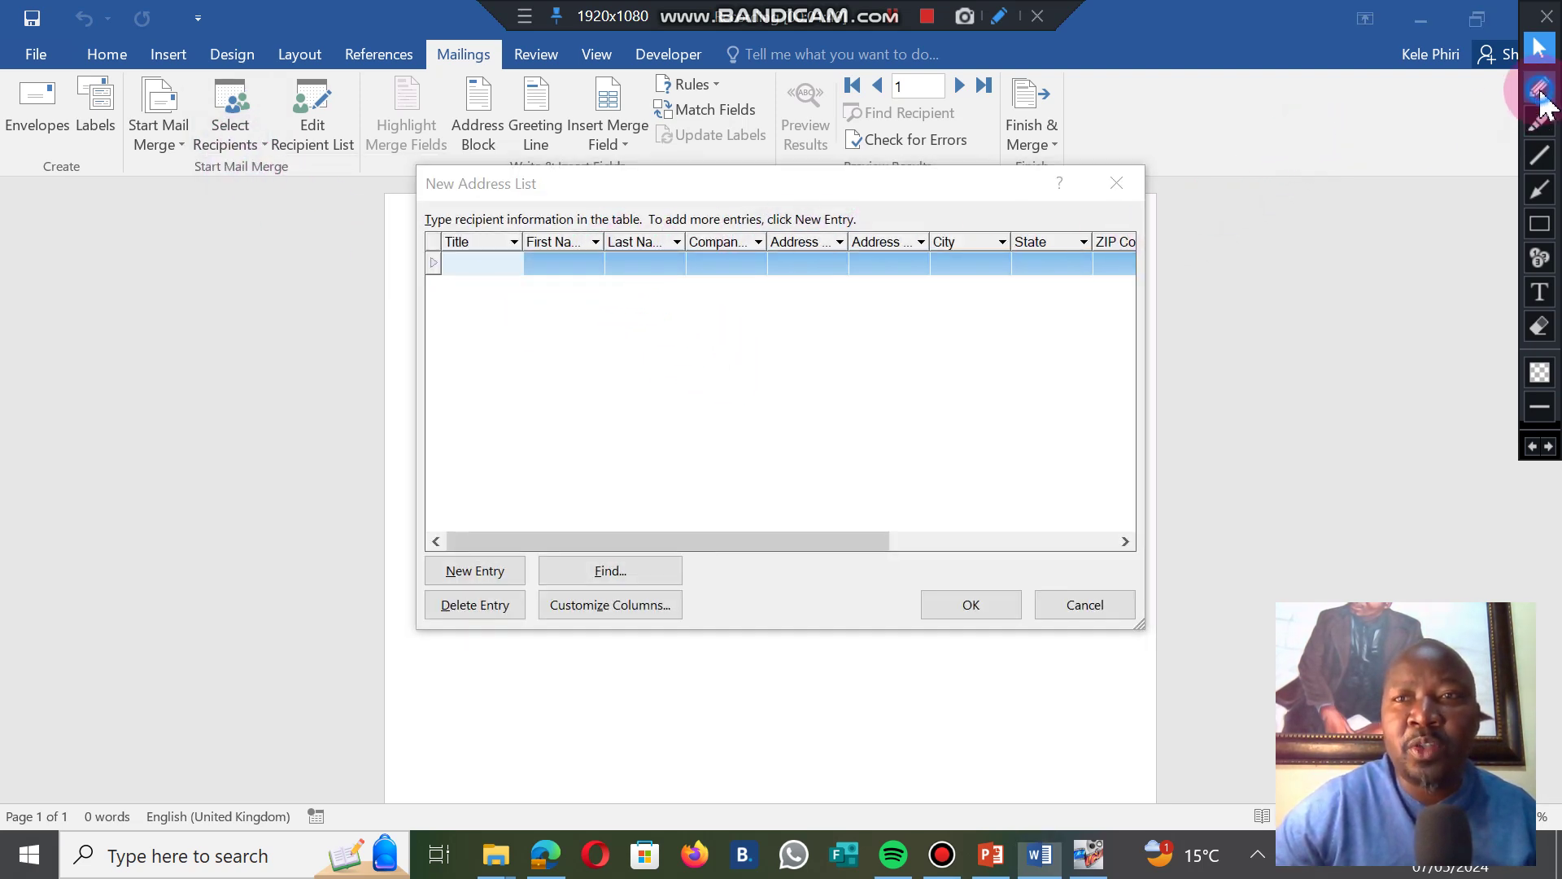
pyautogui.moveTo(572, 140)
pyautogui.mouseDown()
pyautogui.moveTo(471, 145)
pyautogui.moveTo(422, 266)
pyautogui.mouseUp()
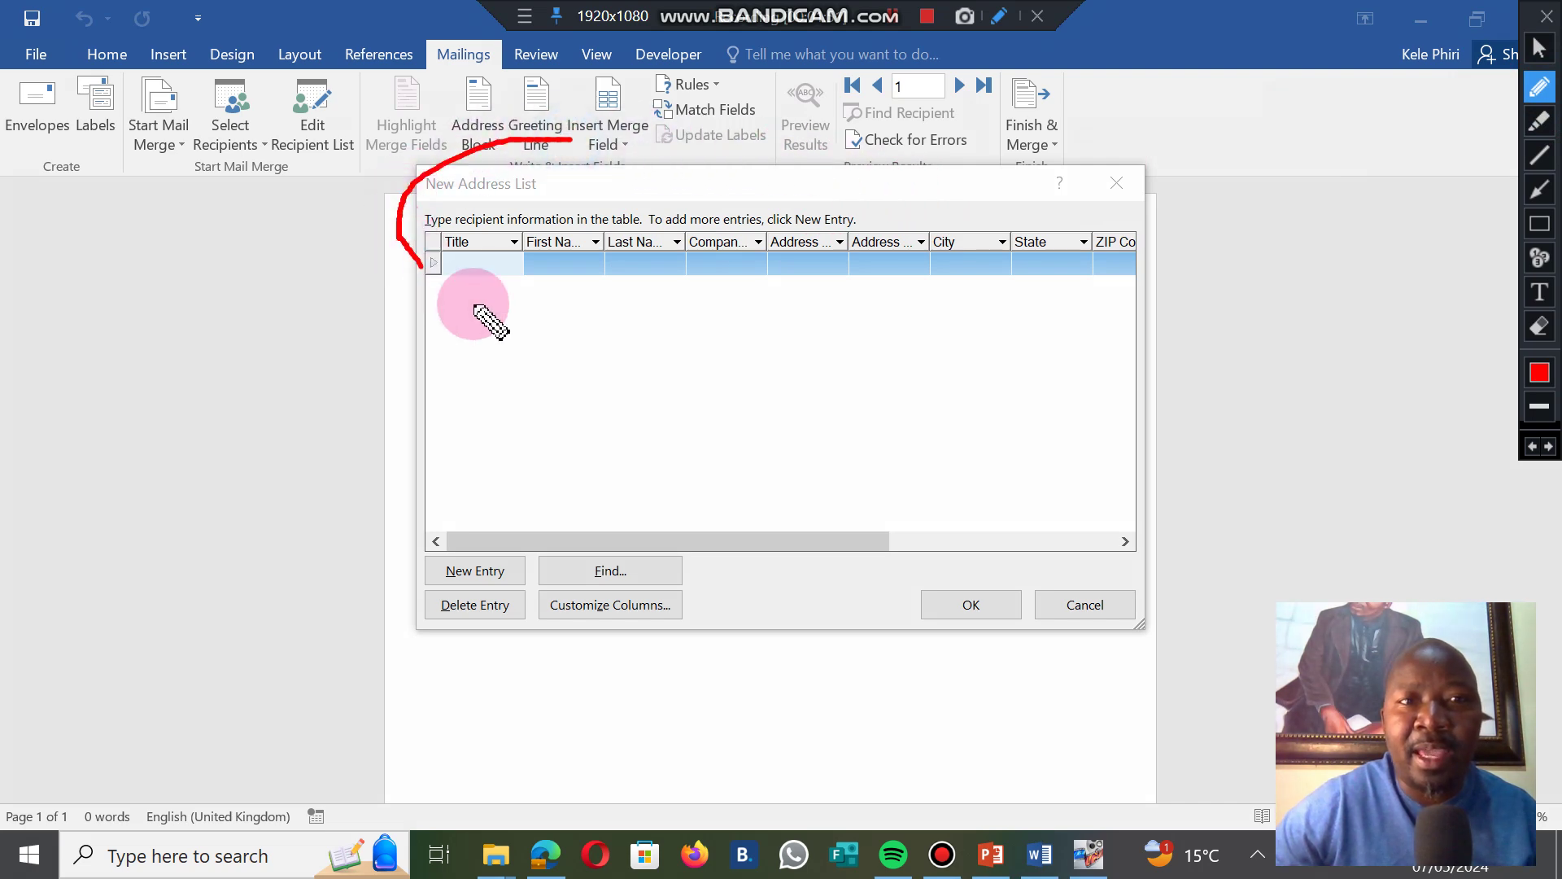
pyautogui.moveTo(478, 311)
pyautogui.mouseDown()
pyautogui.moveTo(1134, 324)
pyautogui.moveTo(1123, 182)
pyautogui.moveTo(662, 130)
pyautogui.moveTo(546, 146)
pyautogui.mouseUp()
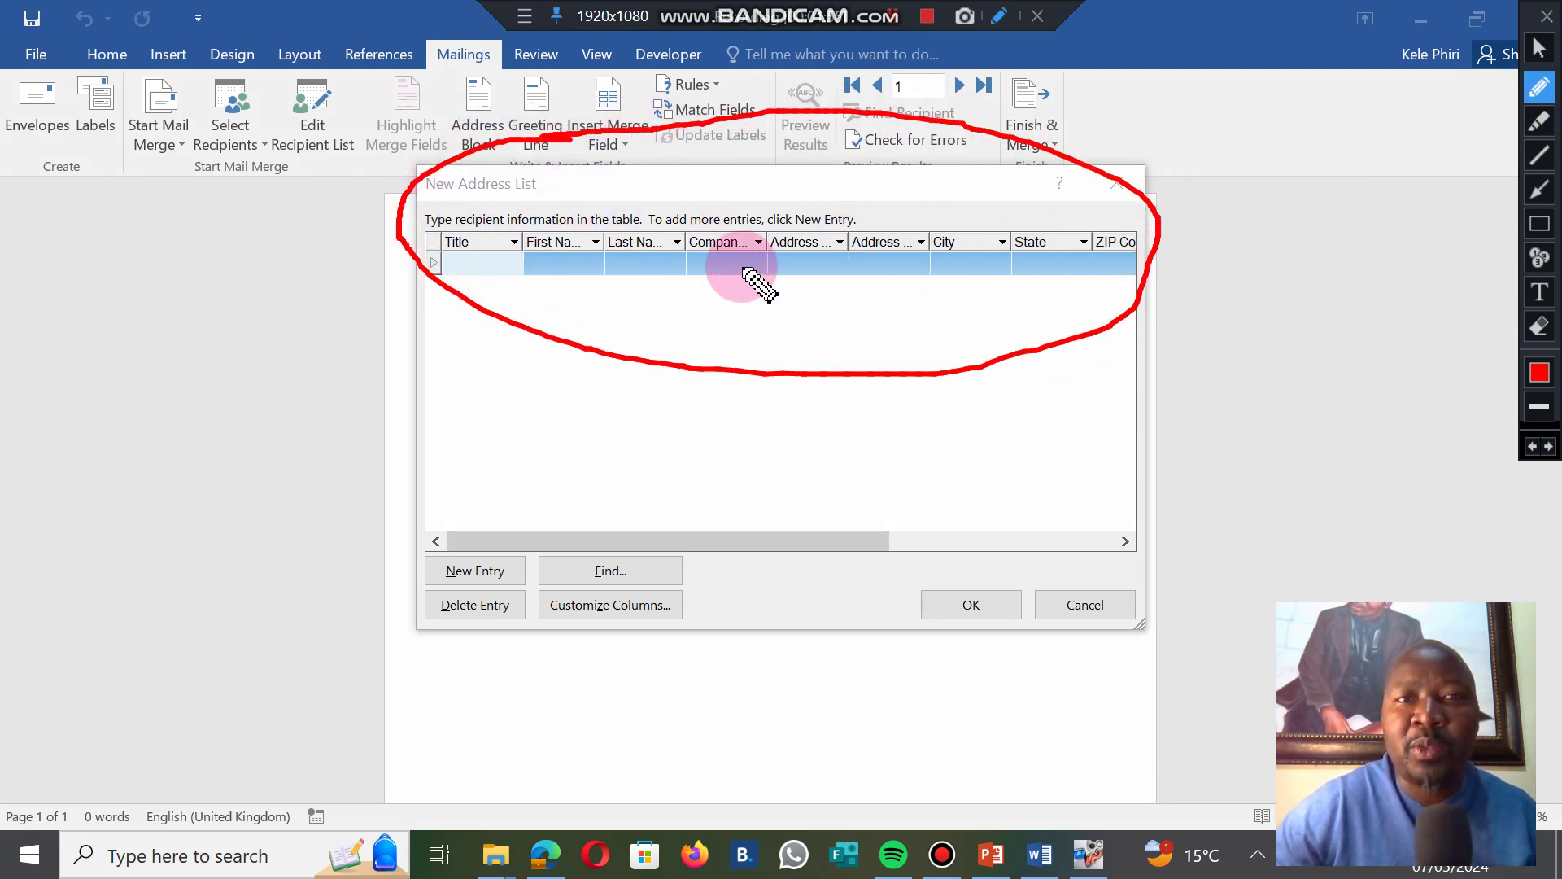
pyautogui.moveTo(694, 596)
pyautogui.mouseDown()
pyautogui.moveTo(574, 536)
pyautogui.moveTo(645, 694)
pyautogui.moveTo(696, 602)
pyautogui.mouseUp()
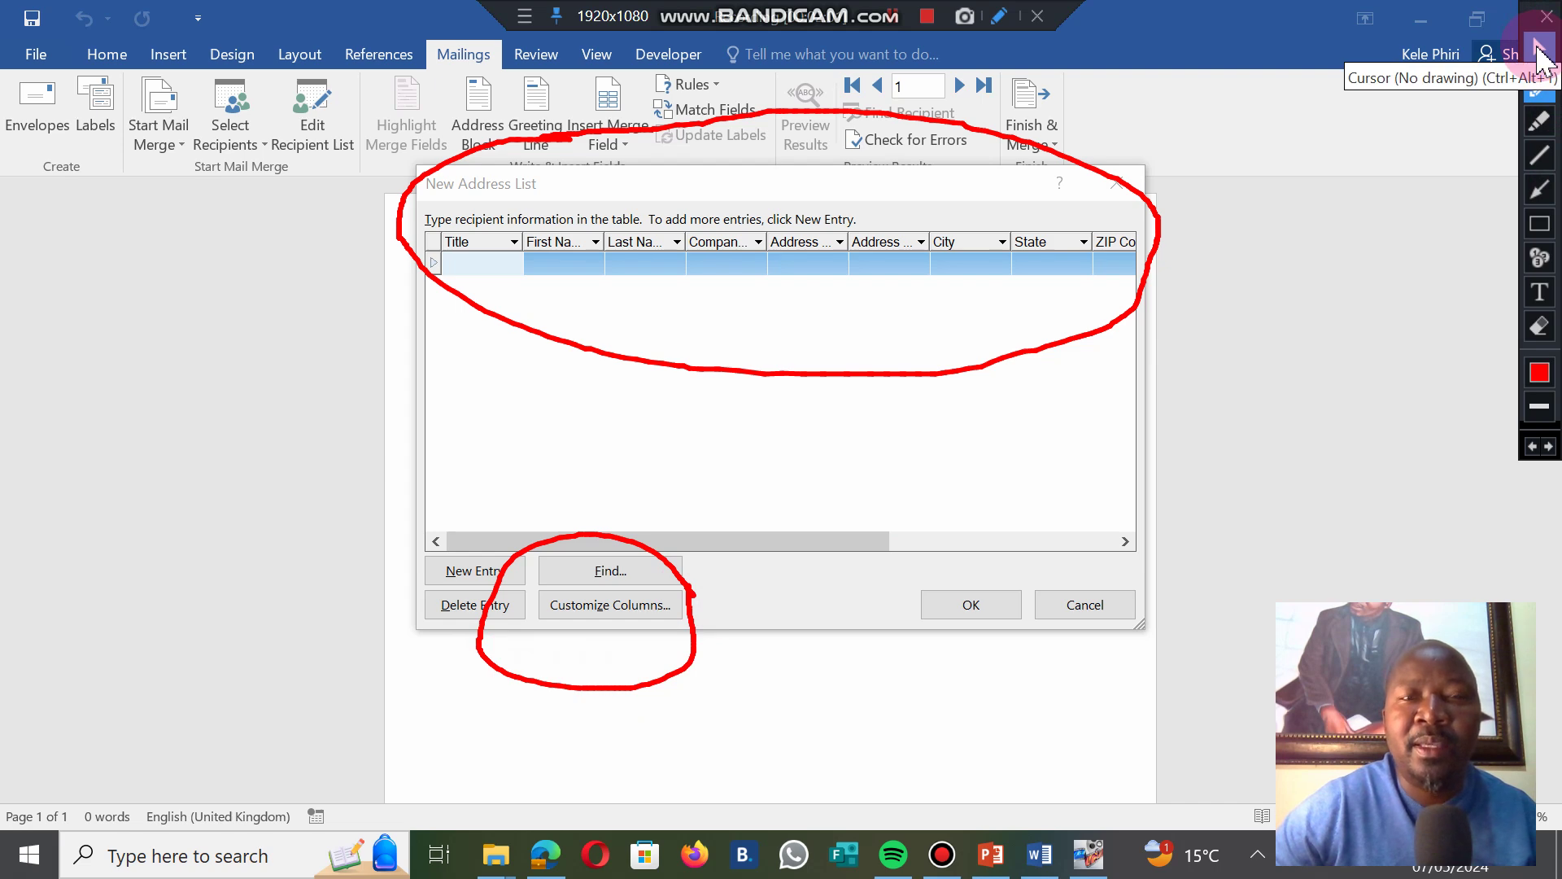
pyautogui.click(1540, 51)
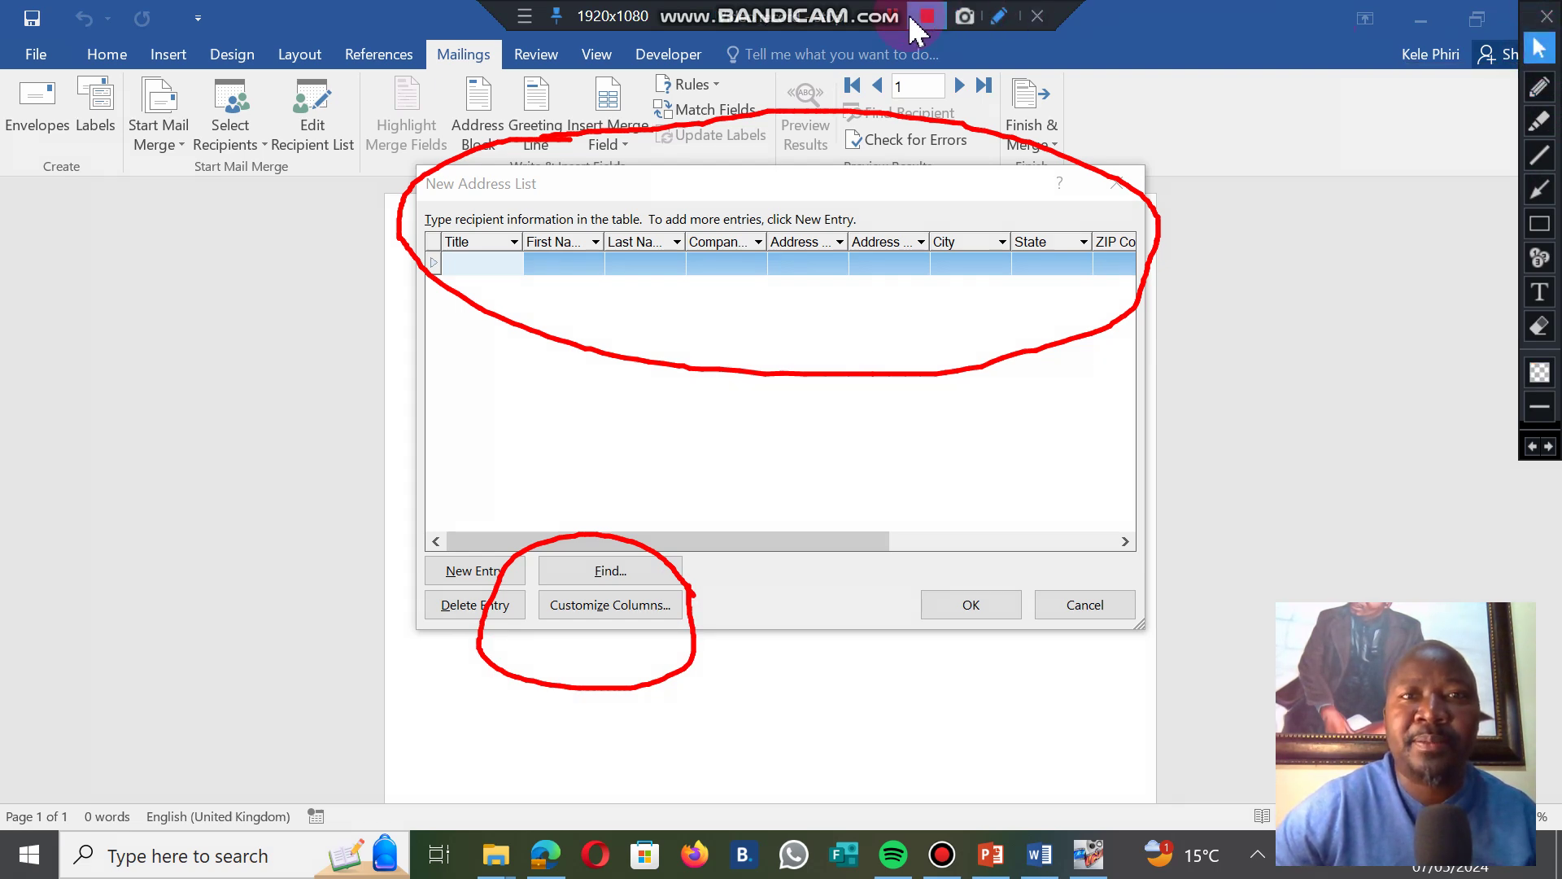
pyautogui.click(592, 570)
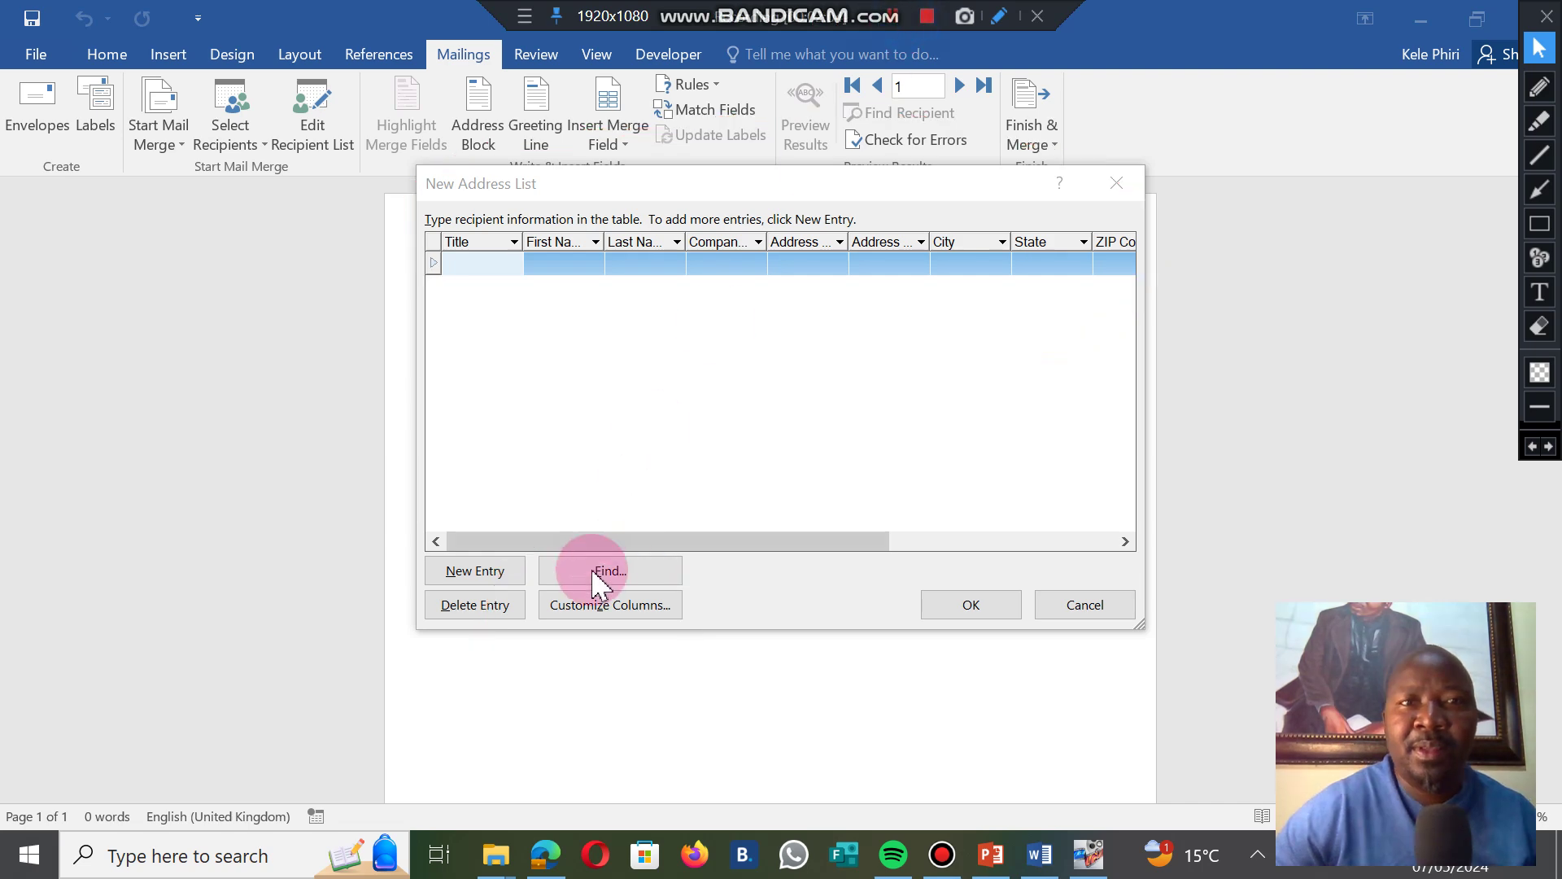
# In Customize Columns, delete the E-mail Address, Work Phone and Home Phone fields.
pyautogui.click(606, 606)
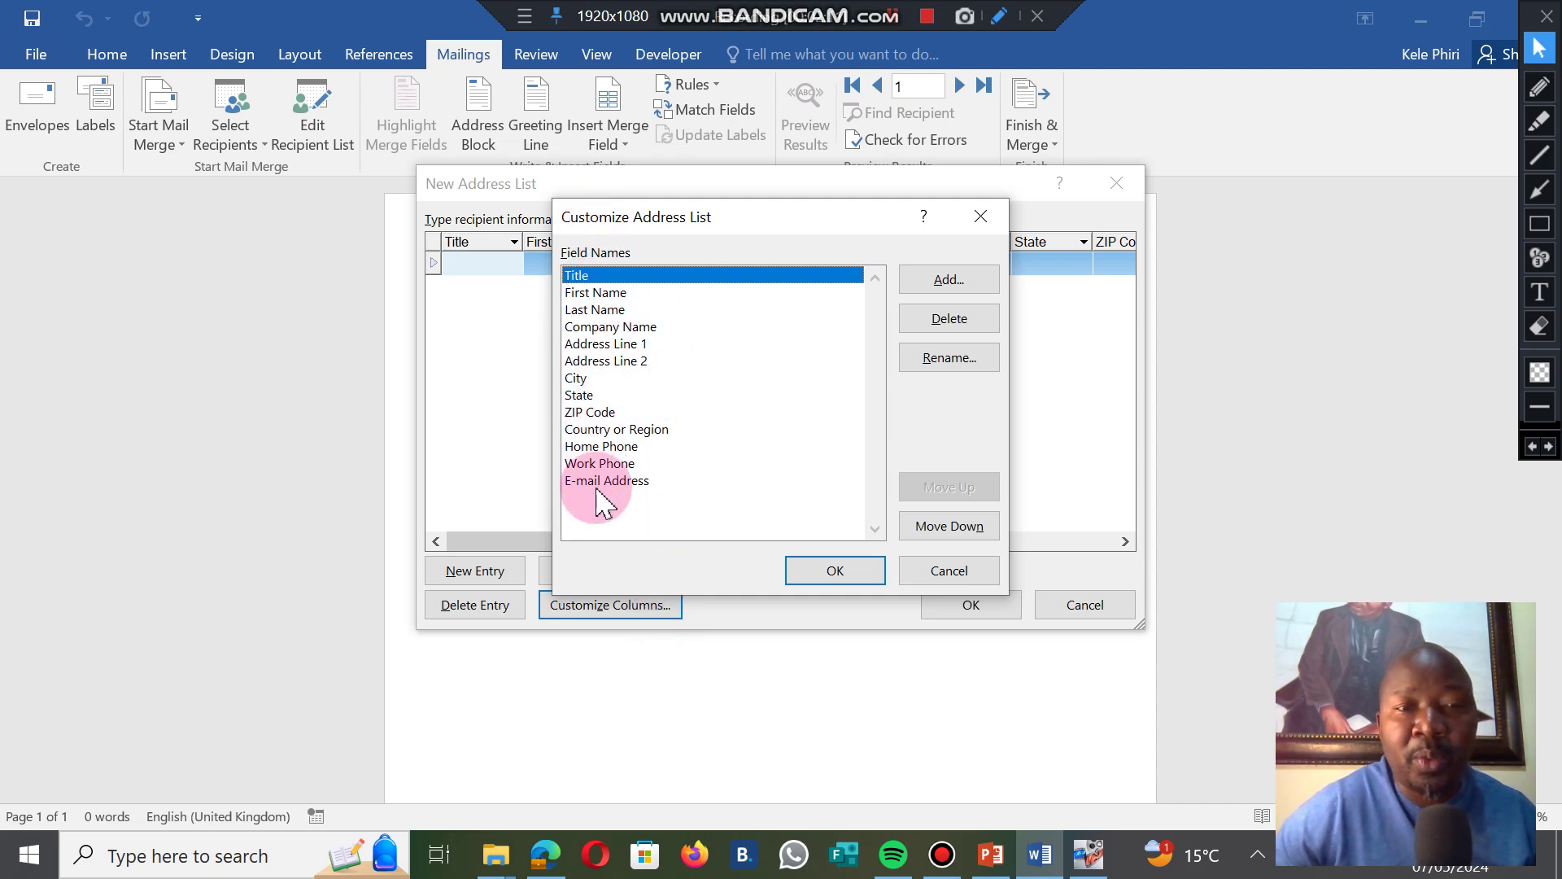
pyautogui.click(631, 480)
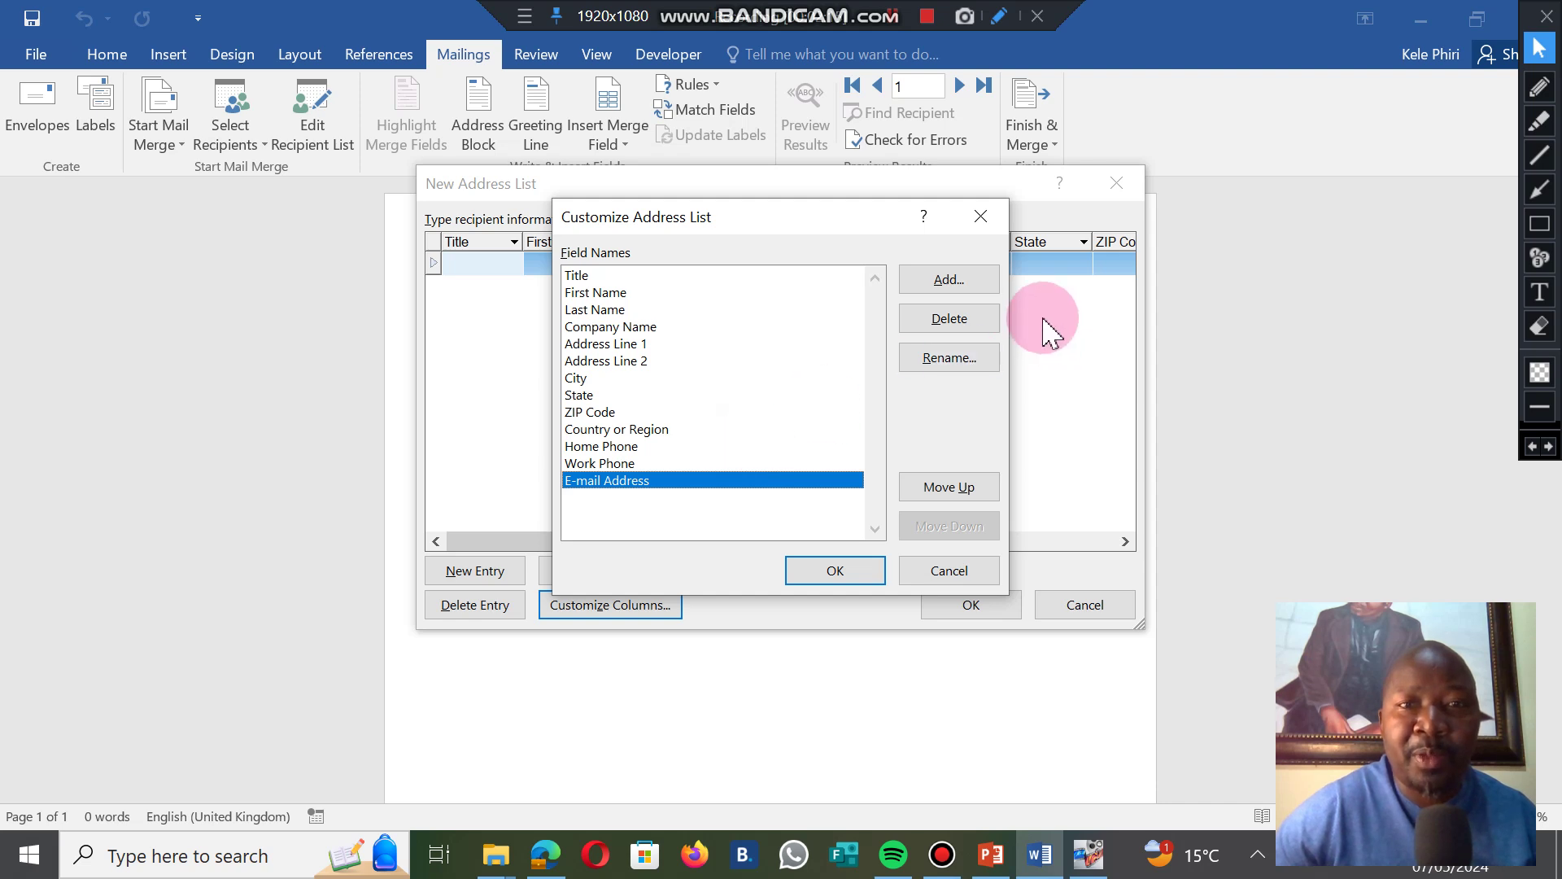
pyautogui.click(948, 318)
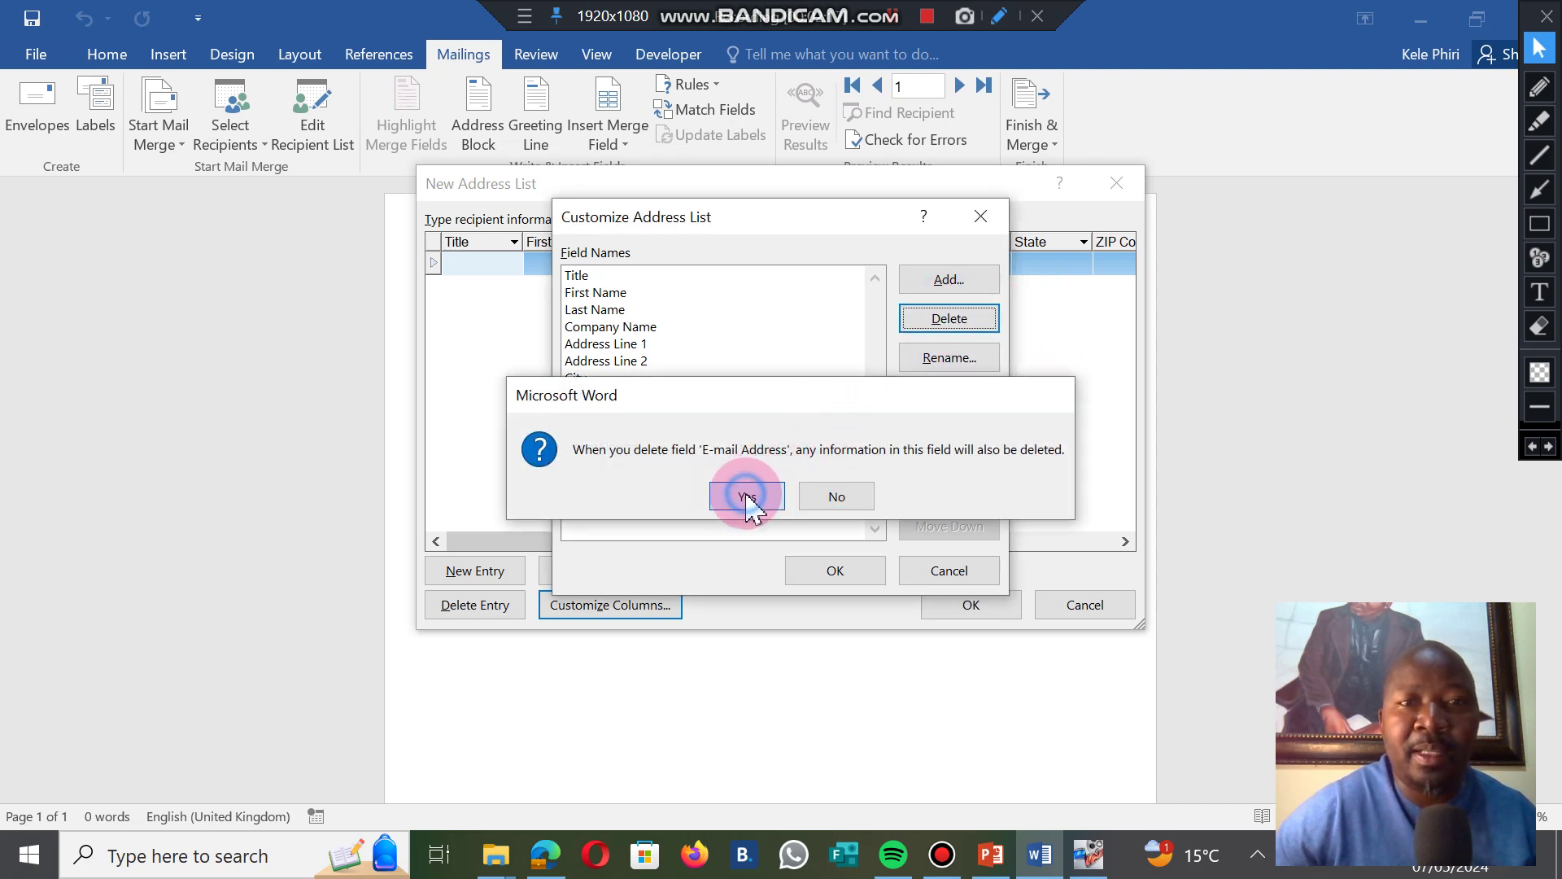
pyautogui.click(754, 496)
pyautogui.click(944, 318)
pyautogui.click(745, 495)
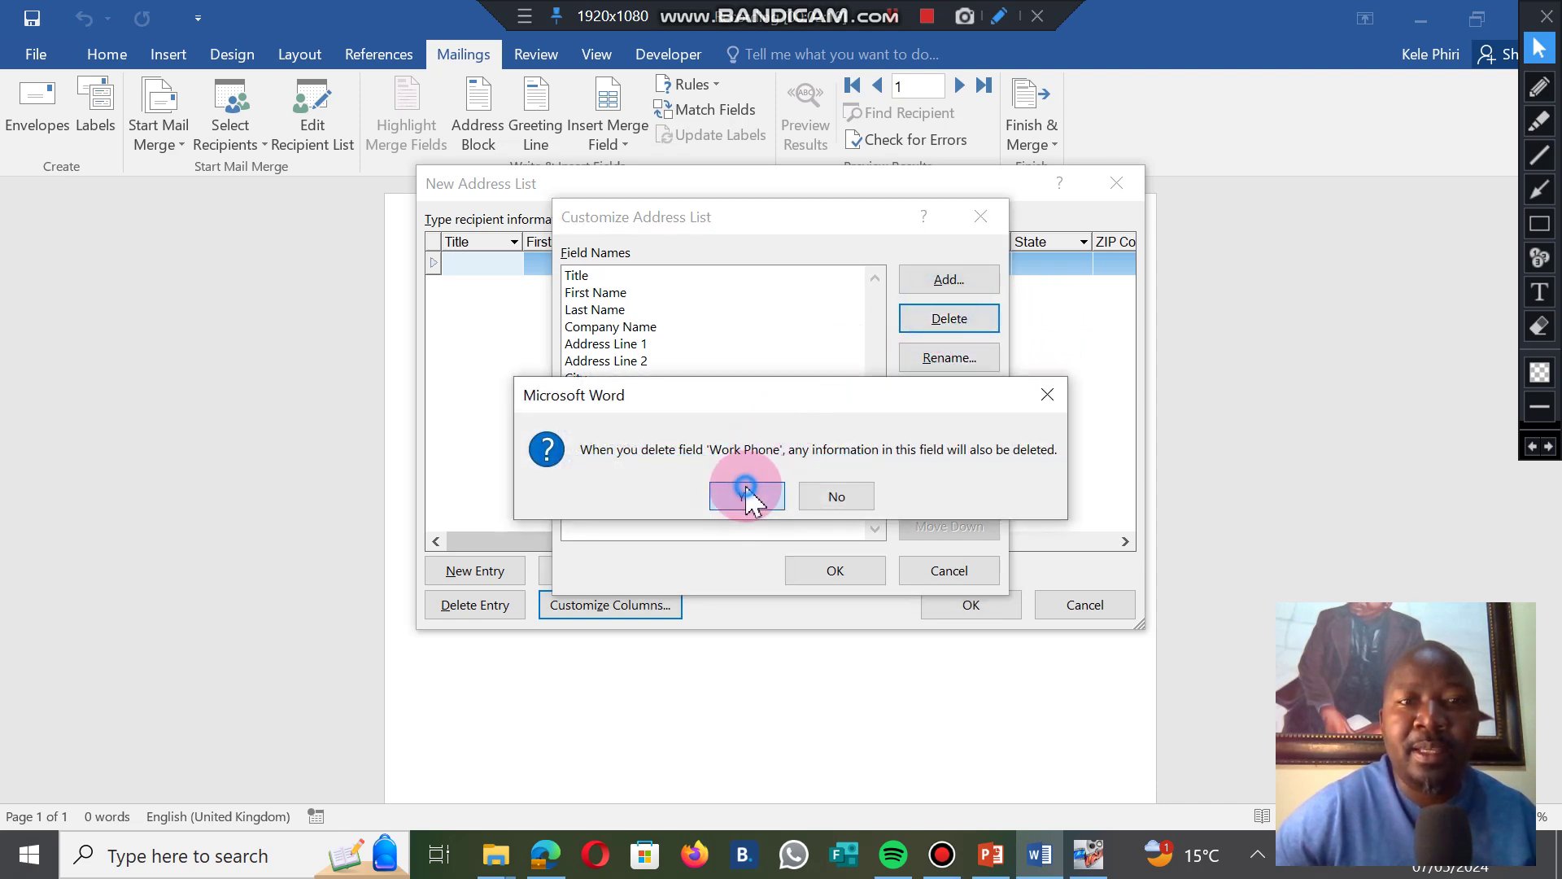
pyautogui.click(944, 319)
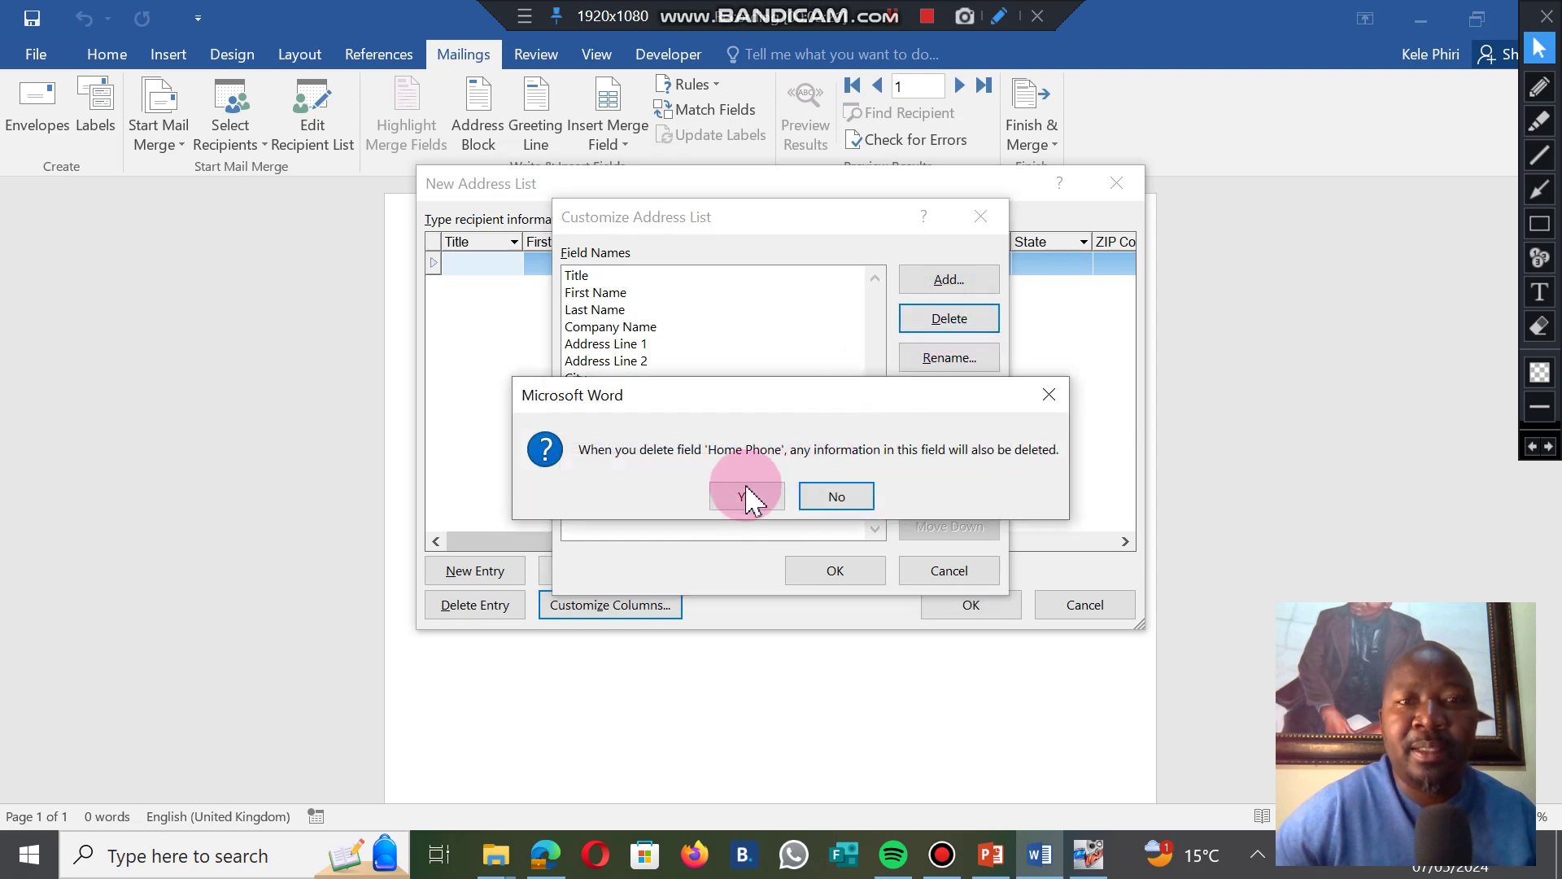
pyautogui.click(747, 497)
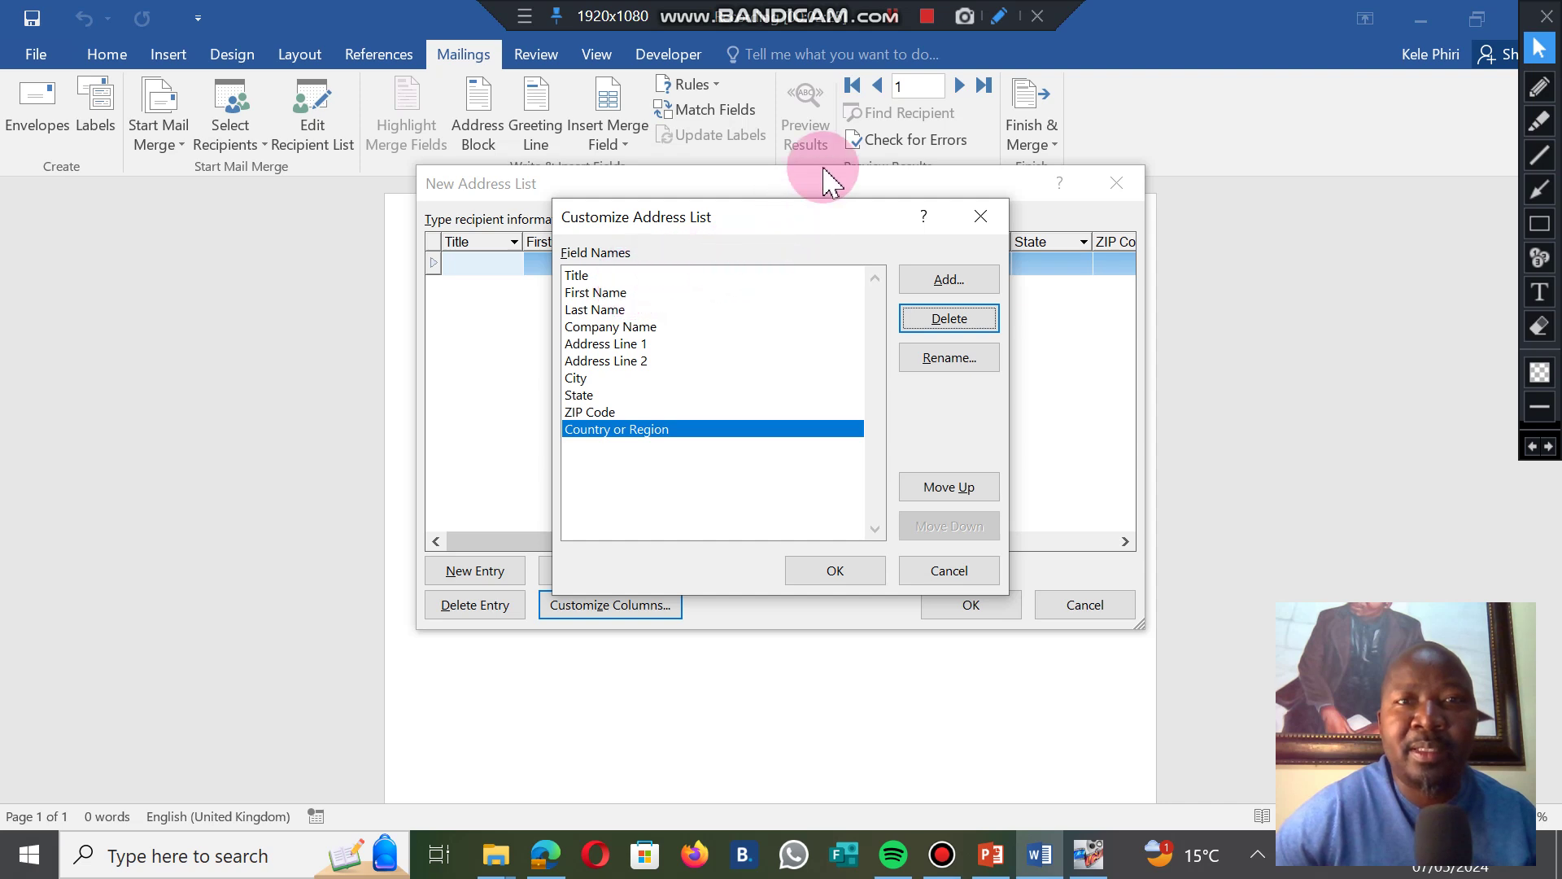
# Add CUSTOMER NAME as a new custom field in Customize Address List.
pyautogui.hotkey('alt', 'a')
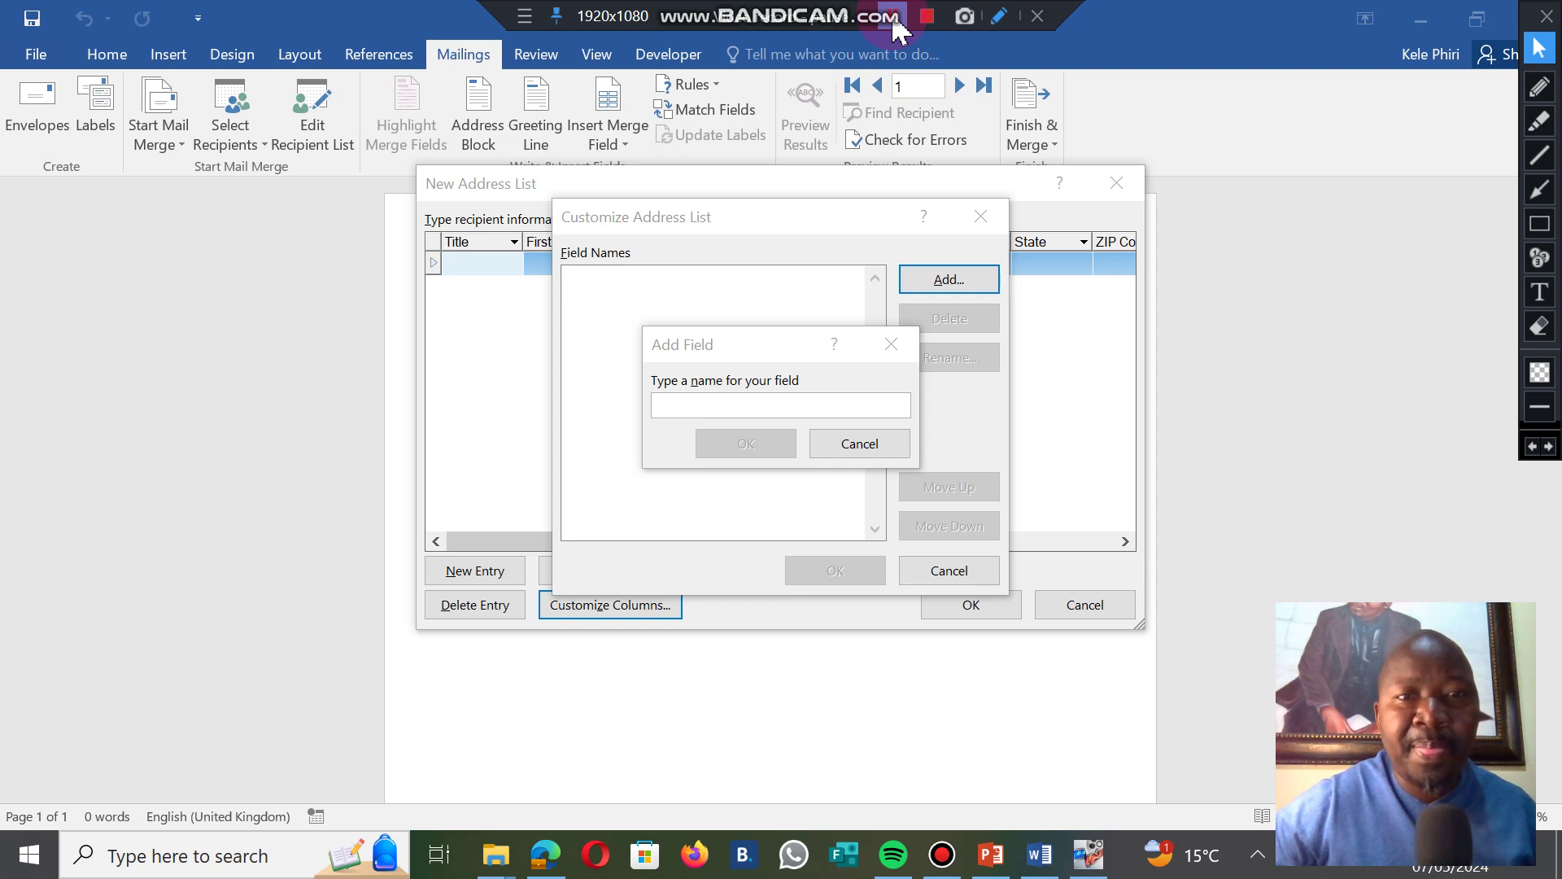
pyautogui.click(693, 403)
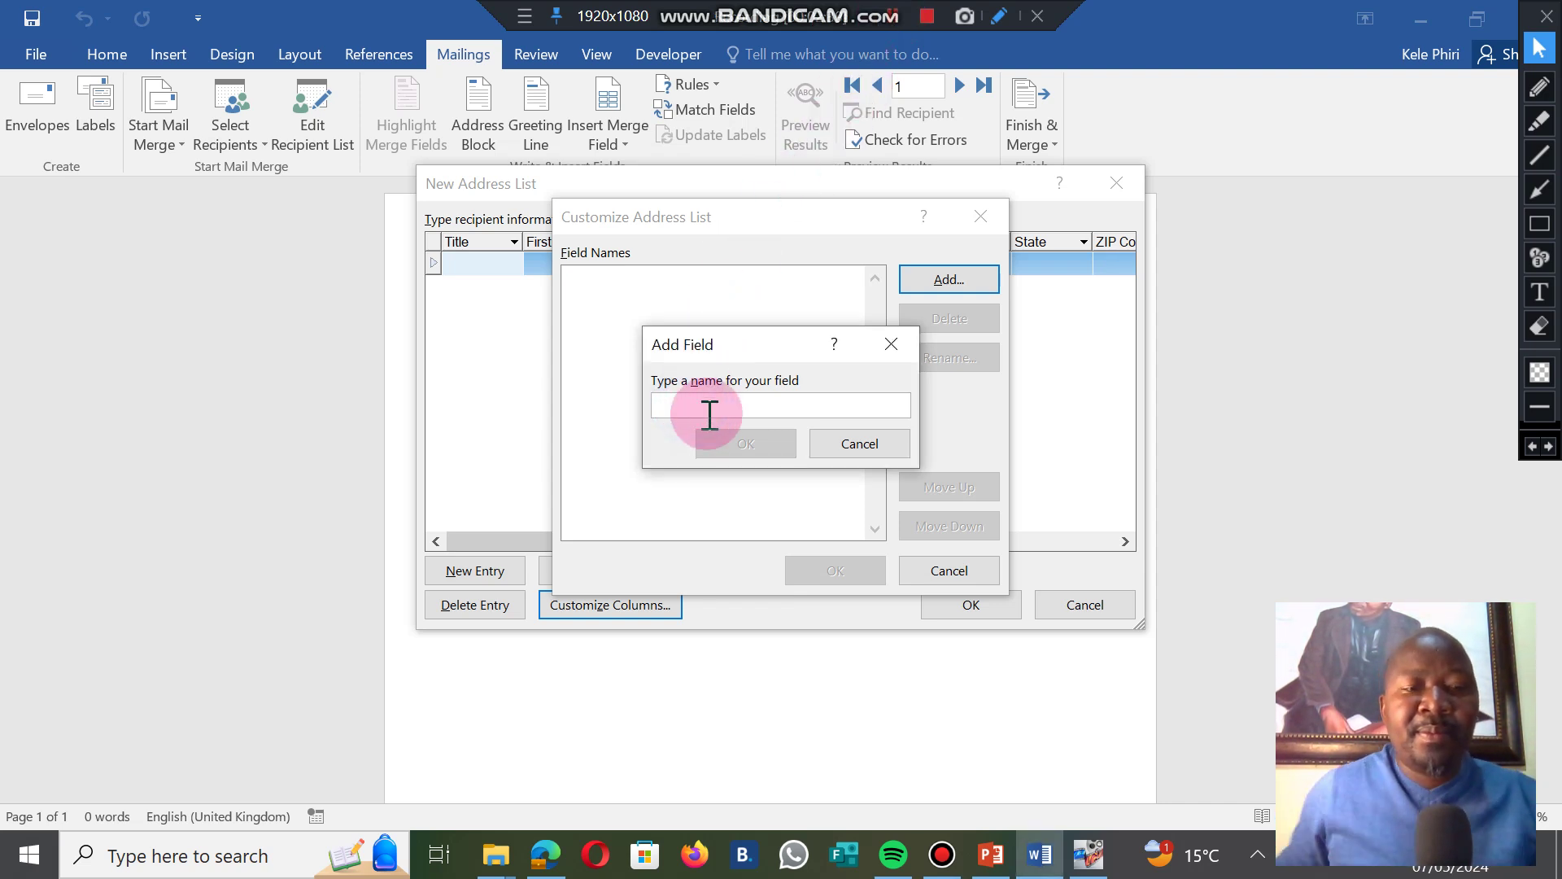
pyautogui.write('CUSTOMER NAME')
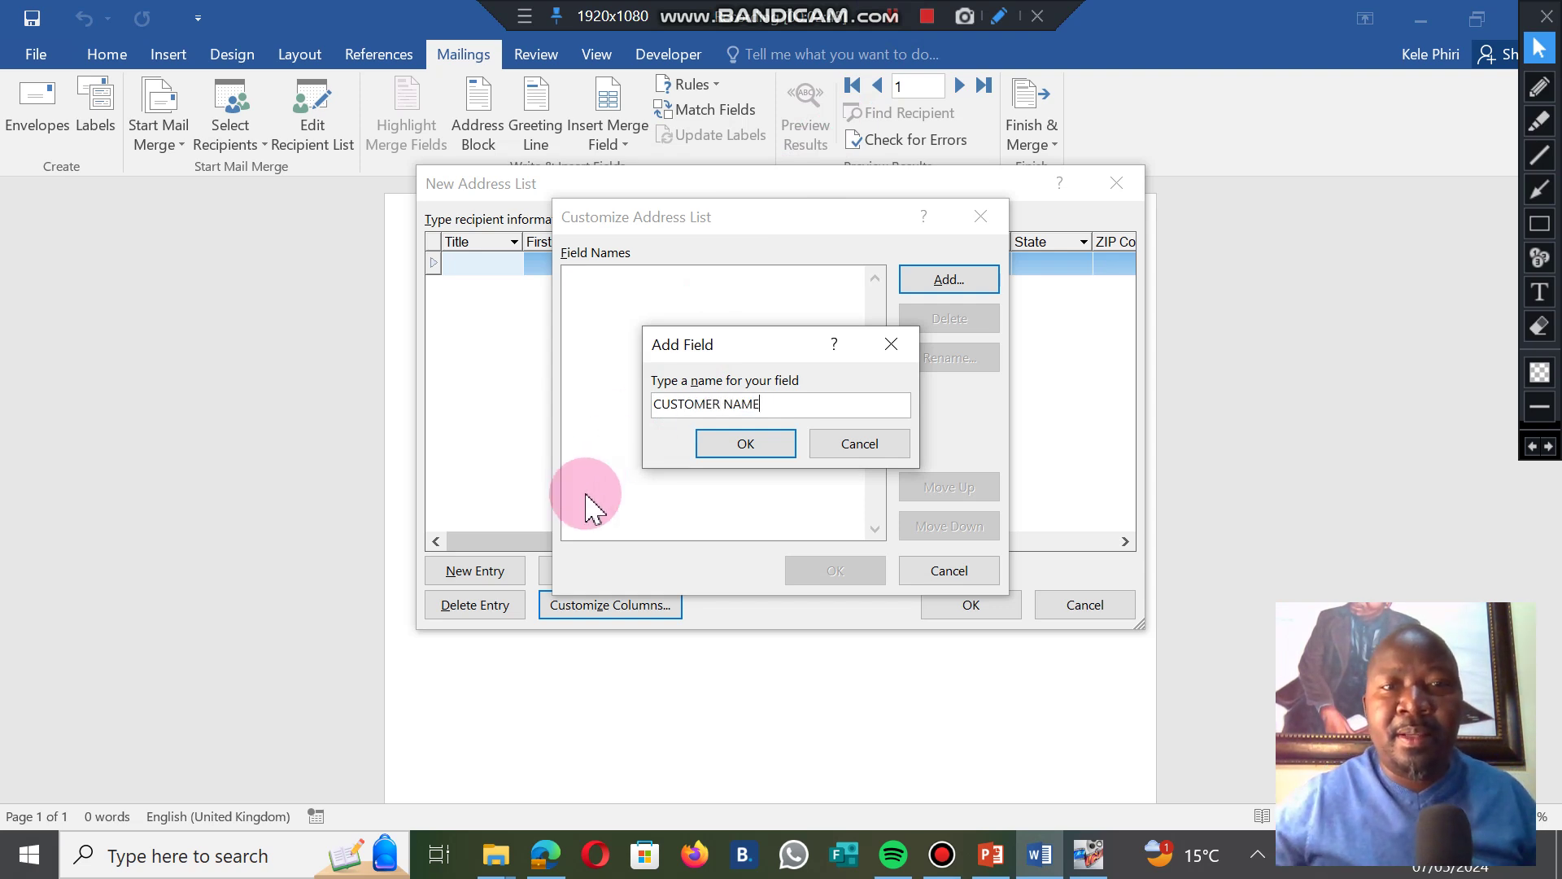
pyautogui.click(745, 443)
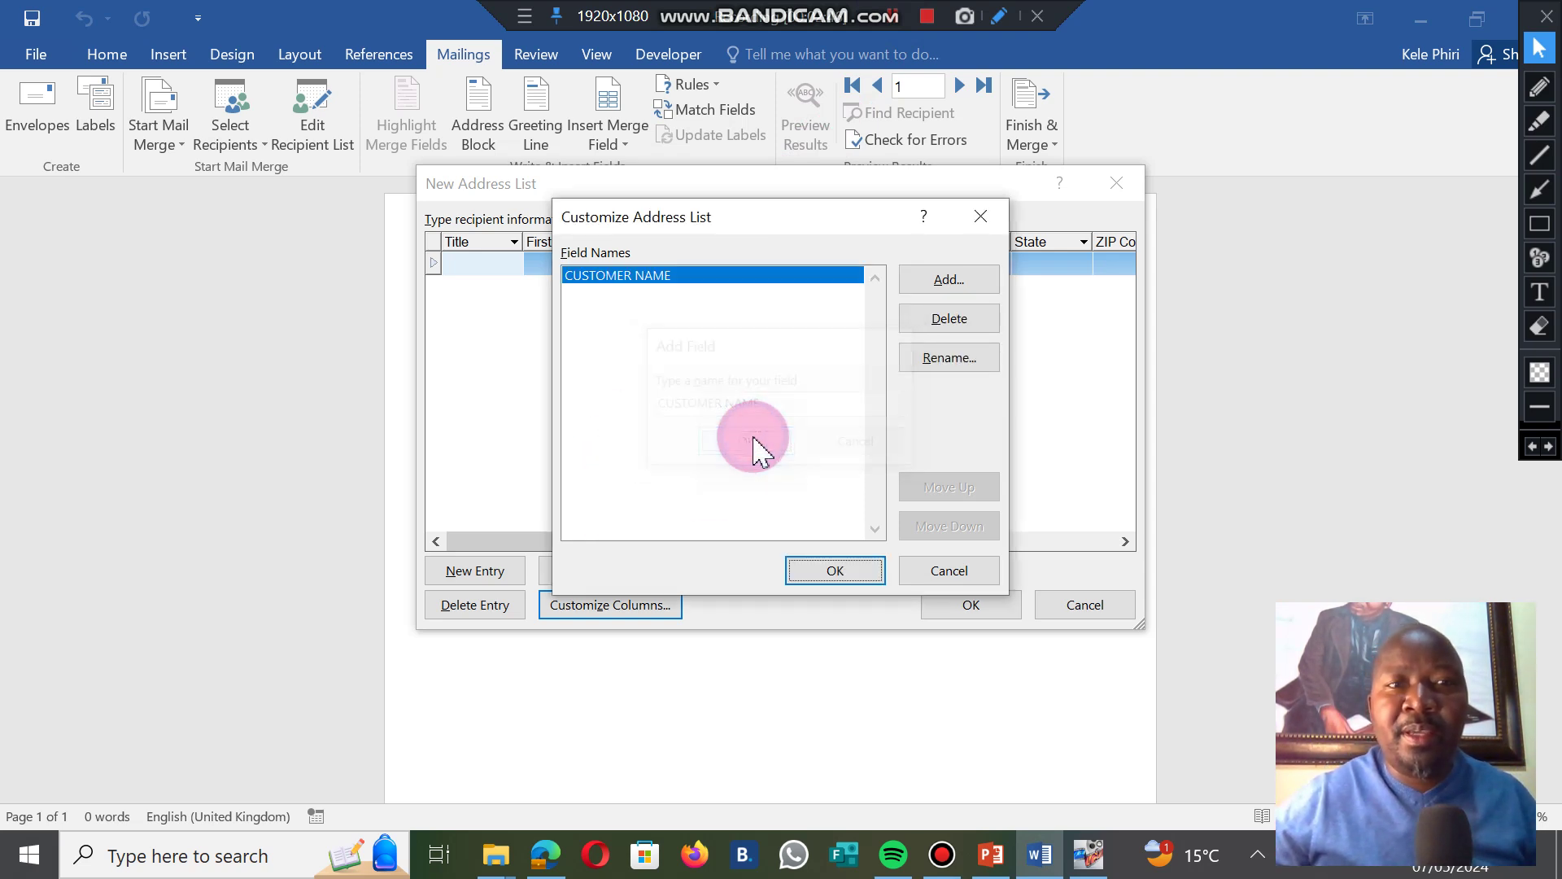
pyautogui.click(949, 280)
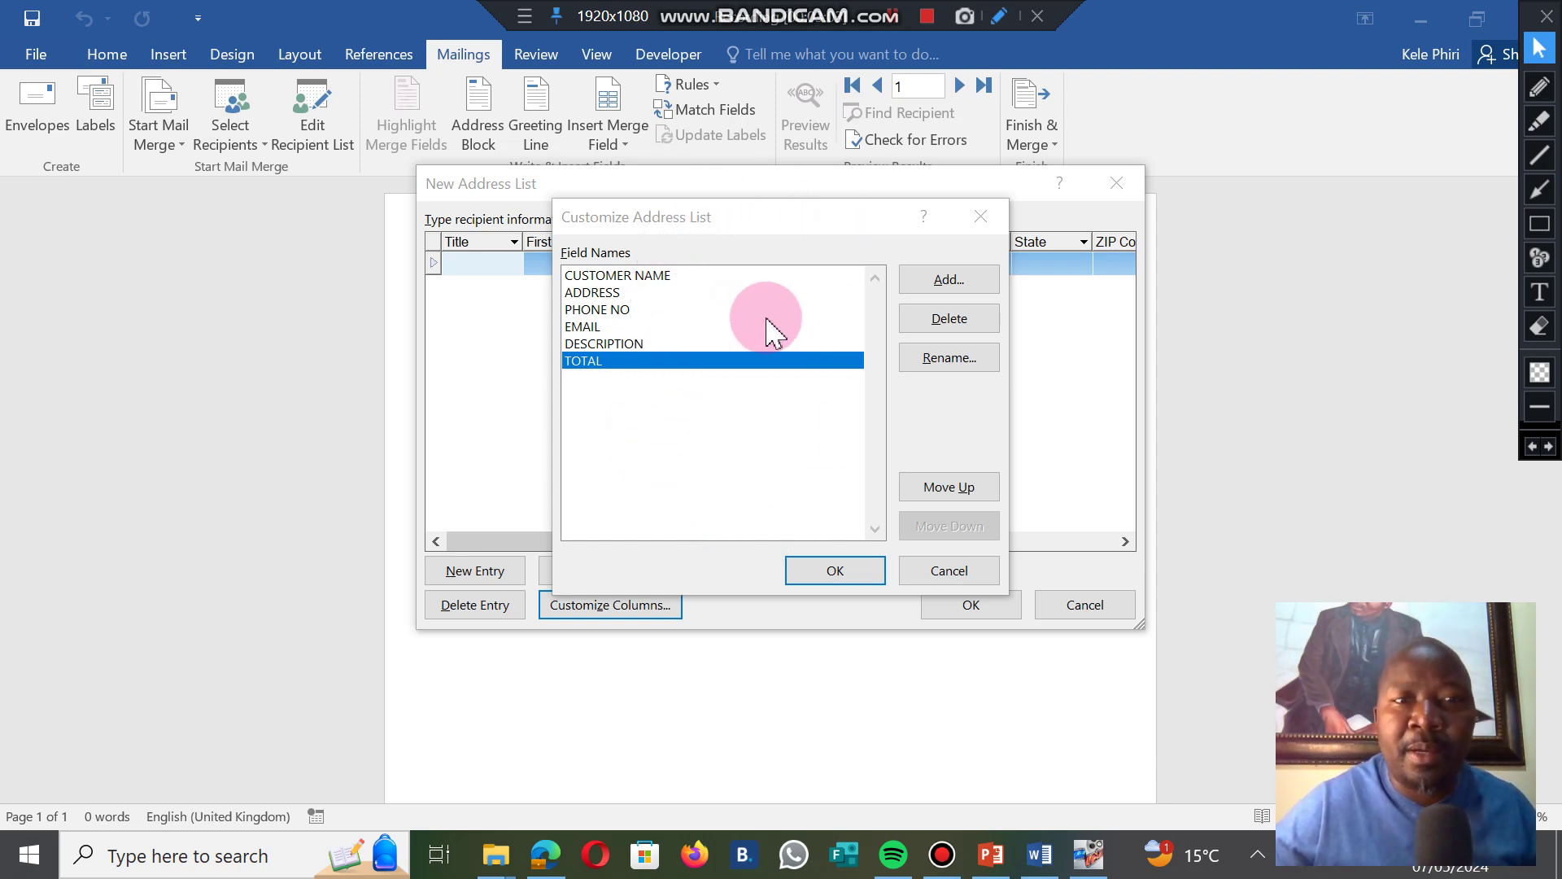
# Apply the custom fields and widen the ADDRESS, PHONE NO, EMAIL and DESCRIPTION columns.
pyautogui.click(833, 572)
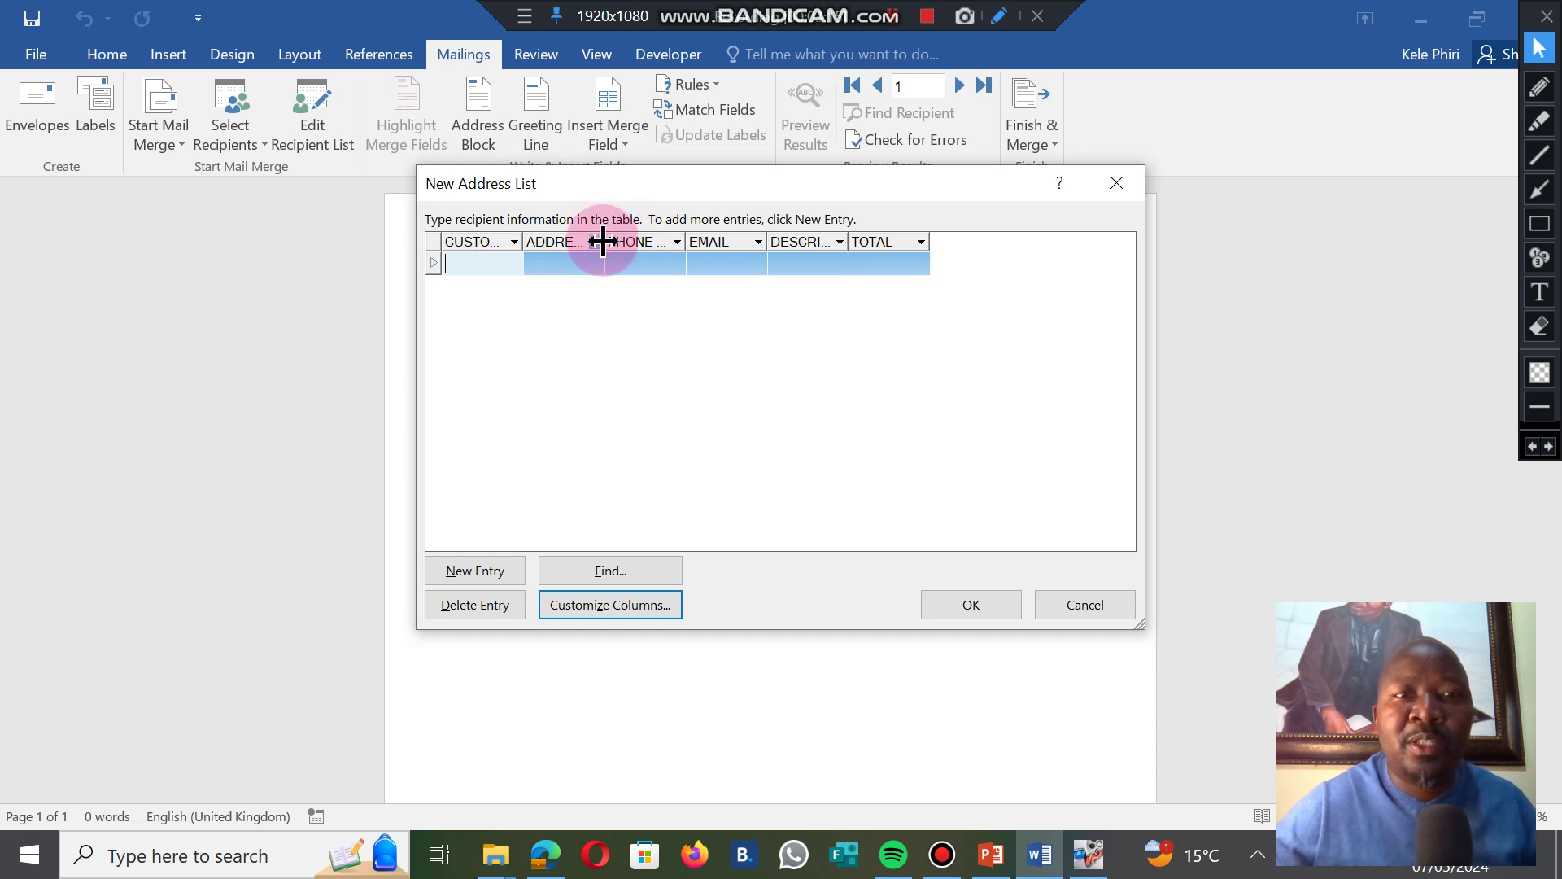
pyautogui.moveTo(605, 240); pyautogui.dragTo(645, 240)
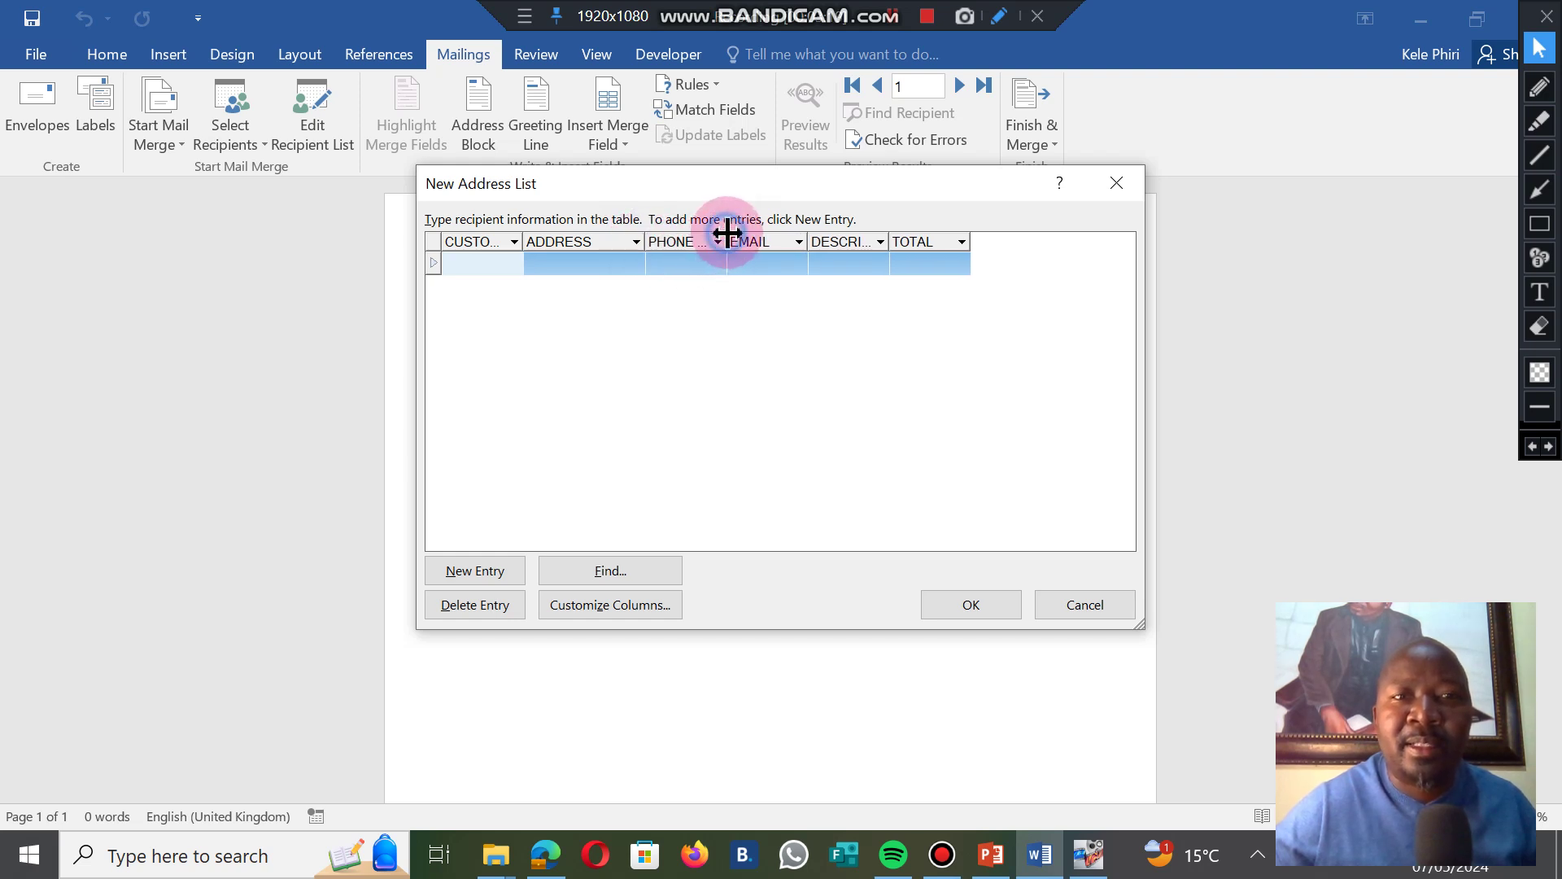
pyautogui.moveTo(727, 233); pyautogui.dragTo(1014, 237)
pyautogui.click(869, 88)
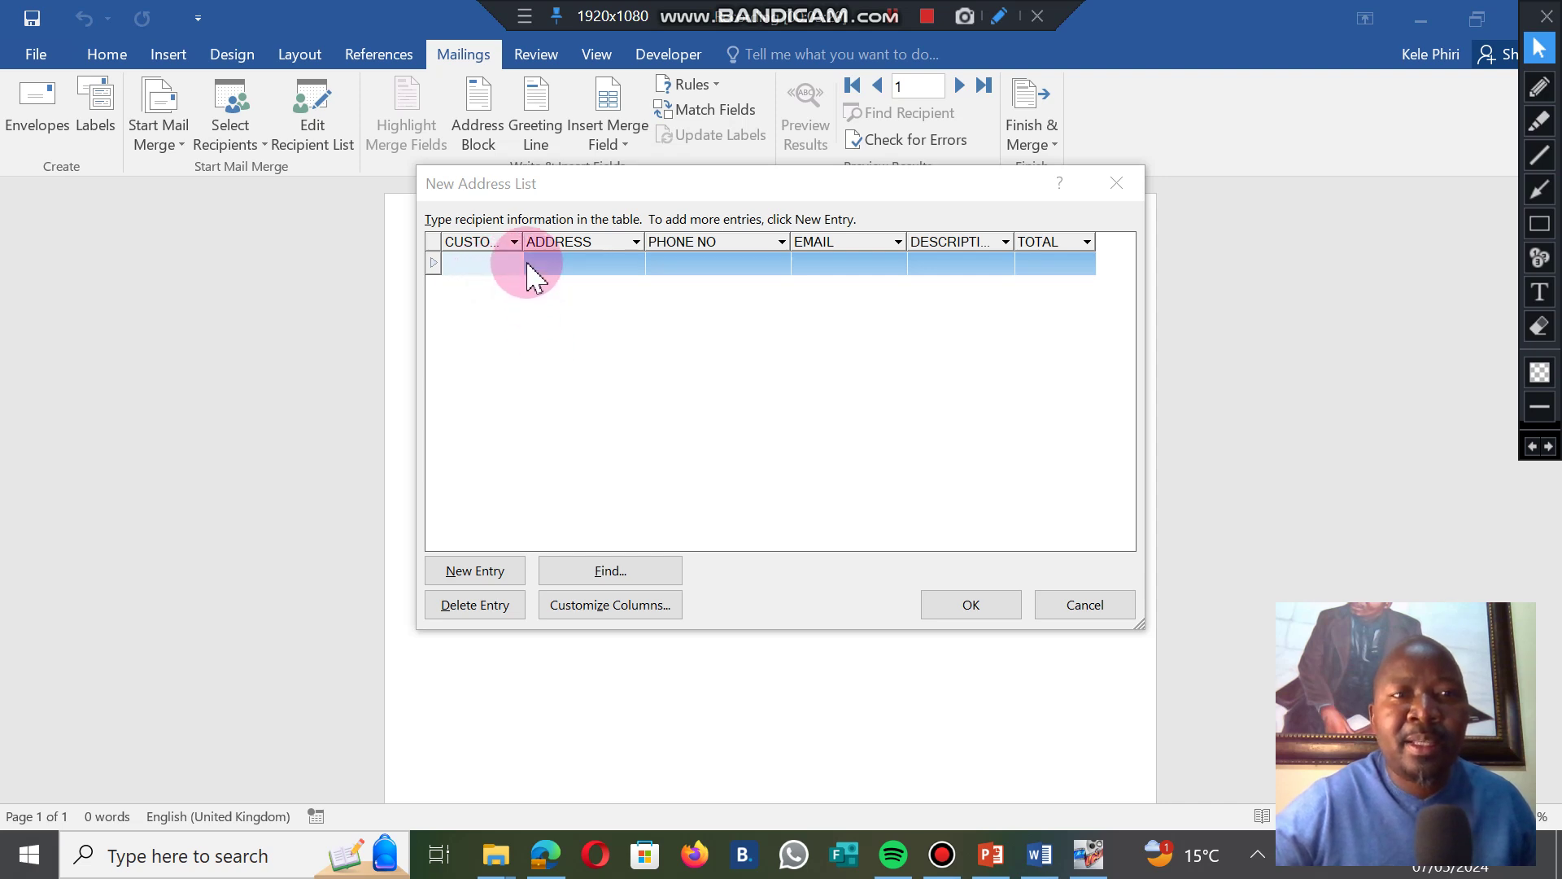
# Widen CUSTOMER NAME and type the first customer's name and address in row one.
pyautogui.moveTo(523, 242); pyautogui.dragTo(569, 244)
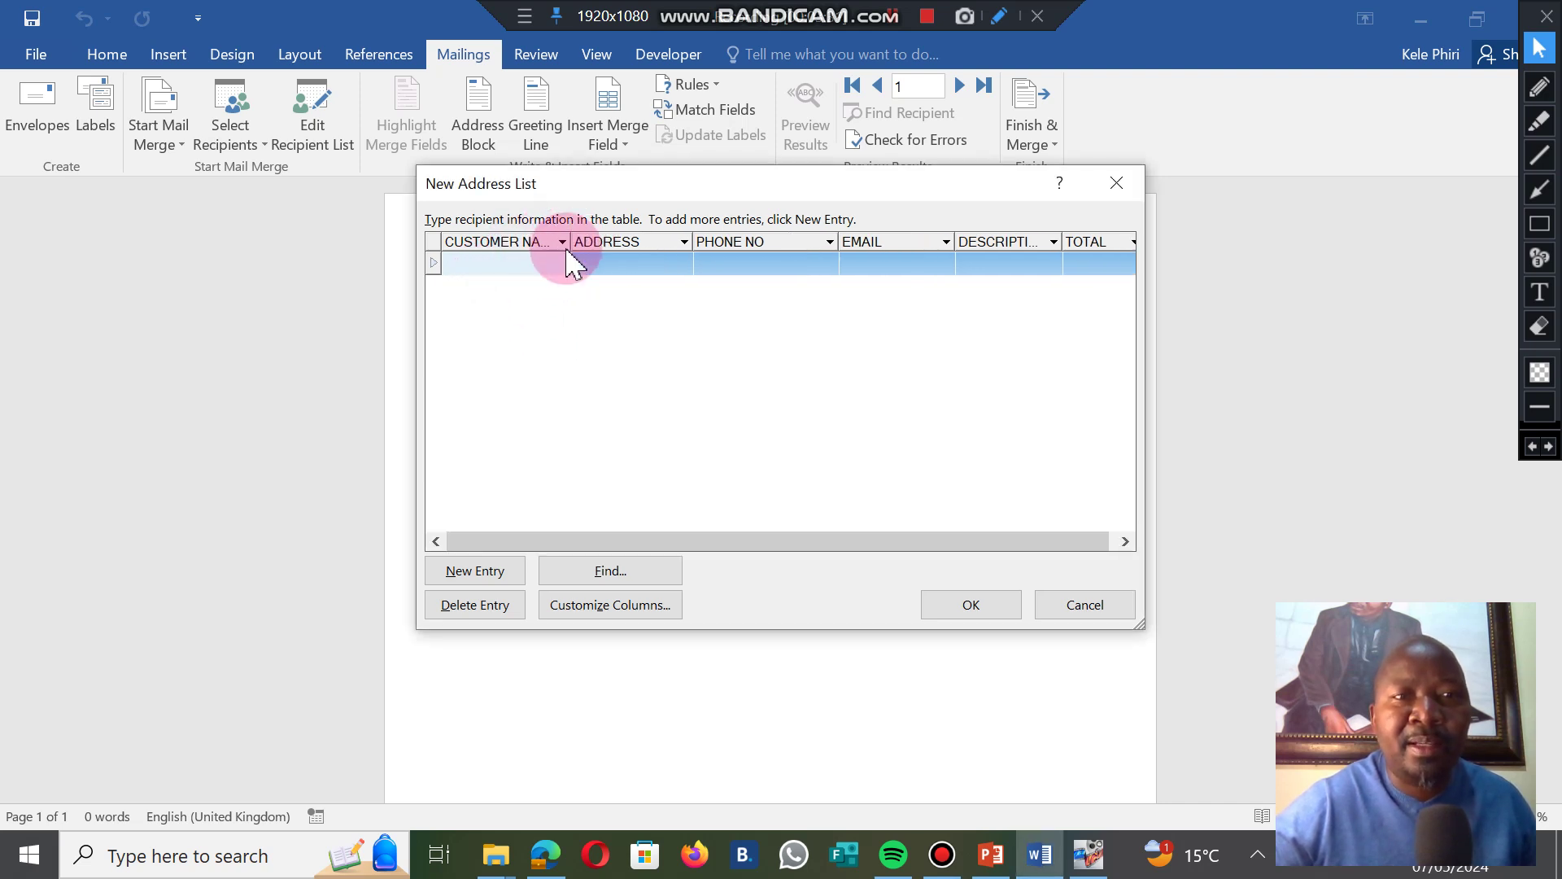
pyautogui.click(551, 266)
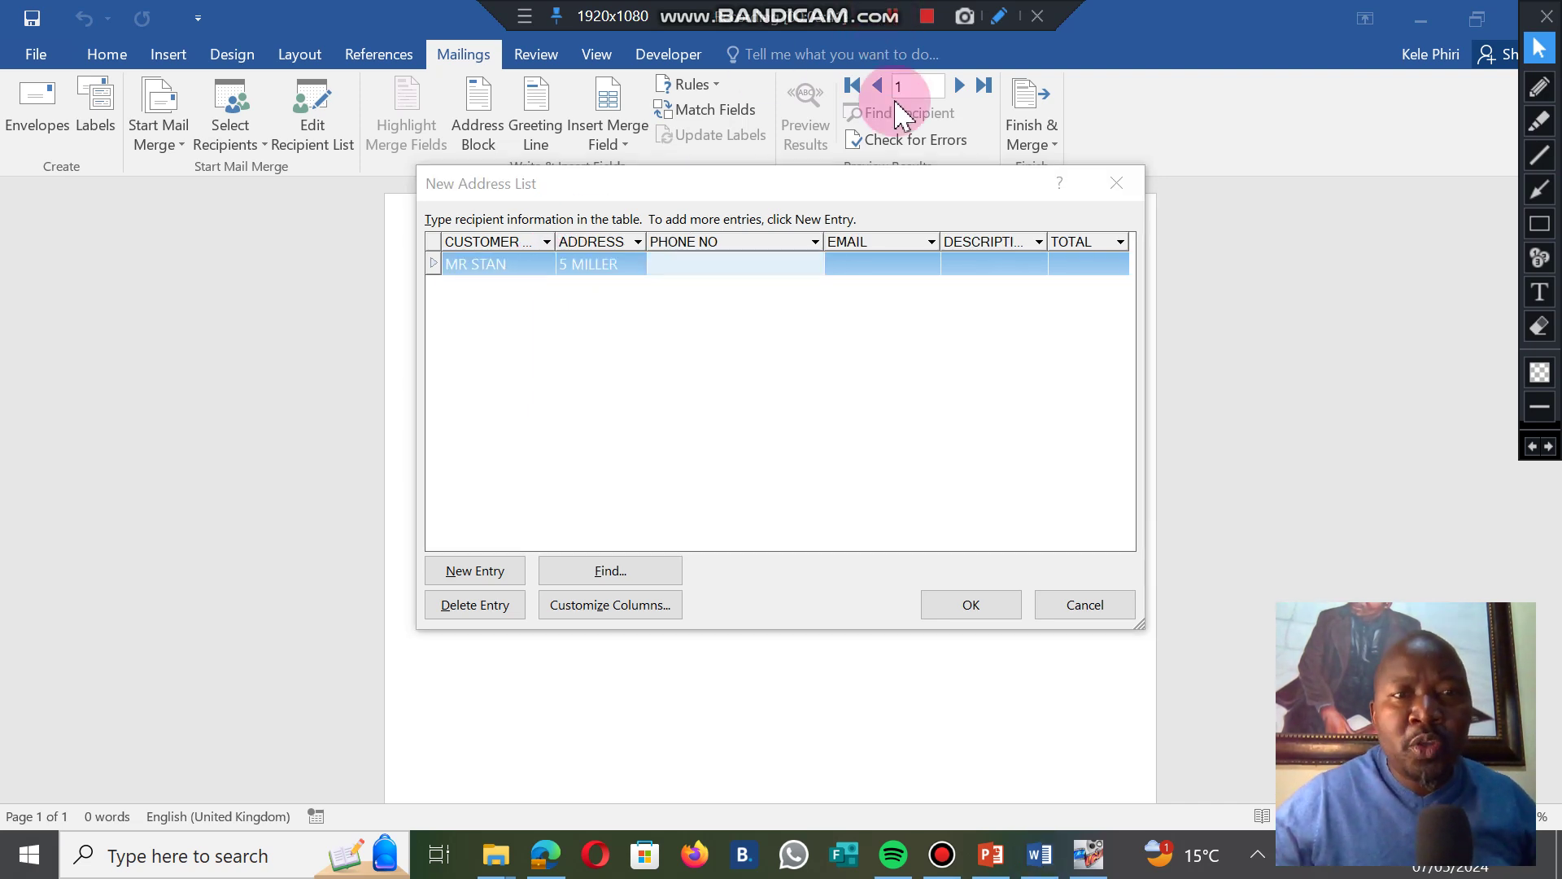
pyautogui.click(725, 266)
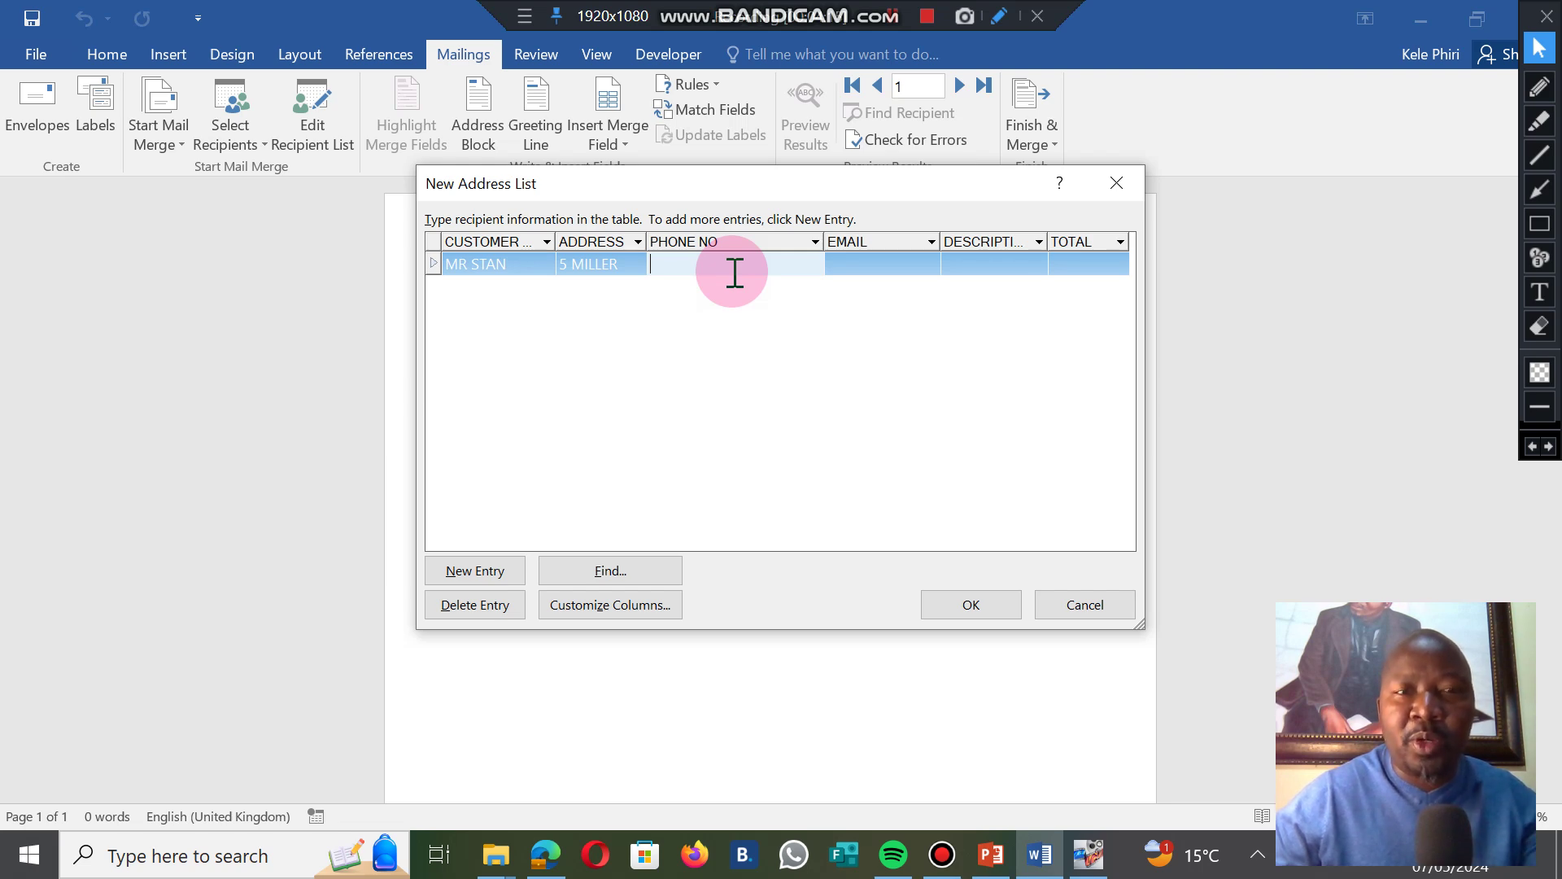
# Enter the first customer's phone number and complete both records, with totals 3900 and 3000.
pyautogui.click(892, 18)
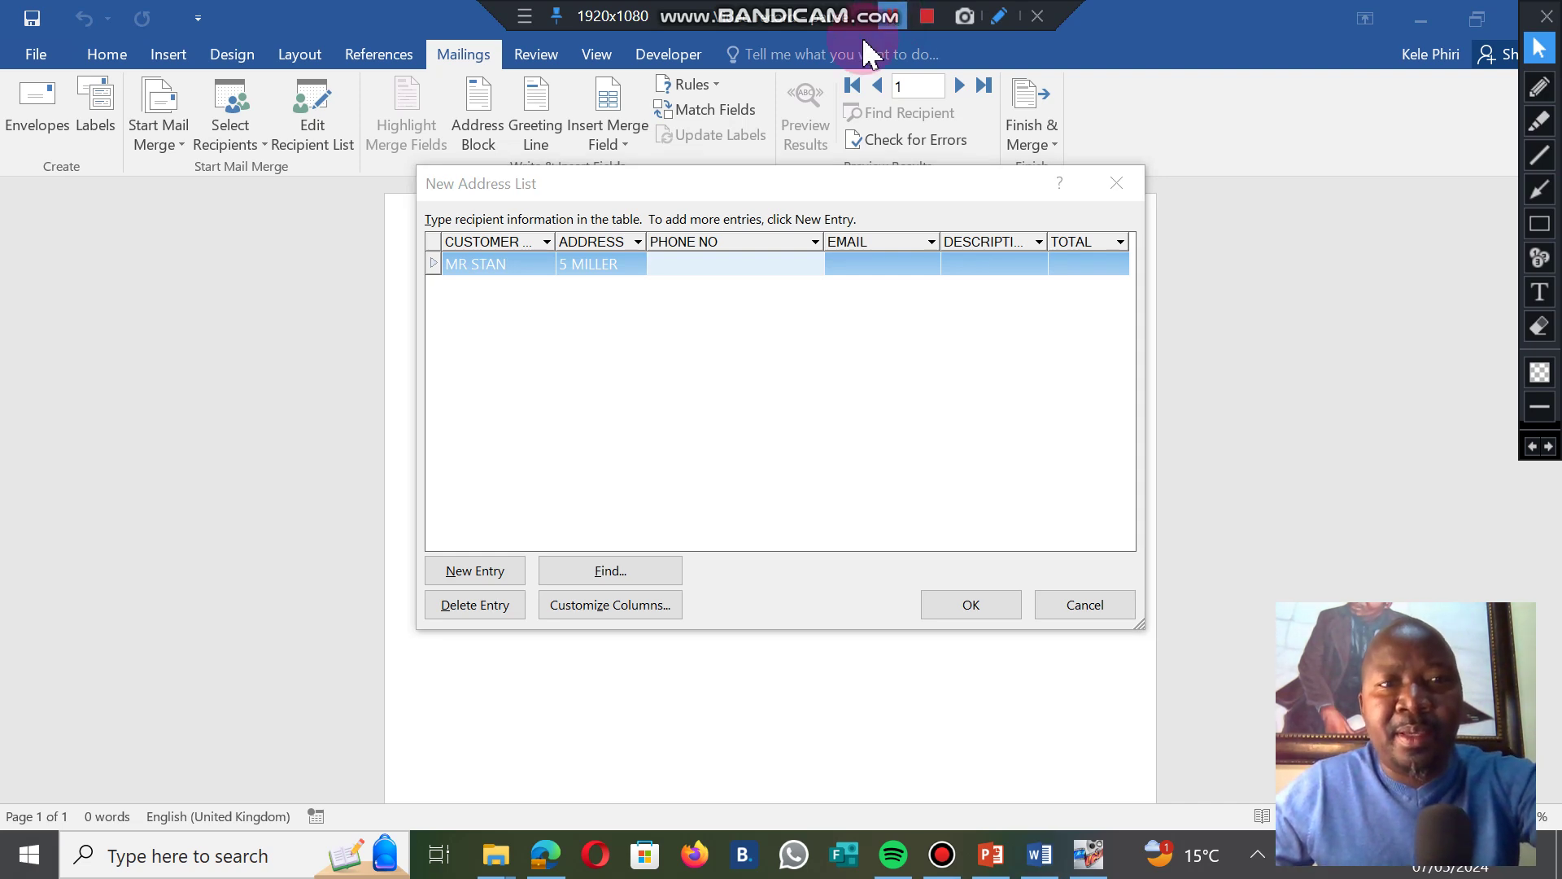
pyautogui.click(674, 264)
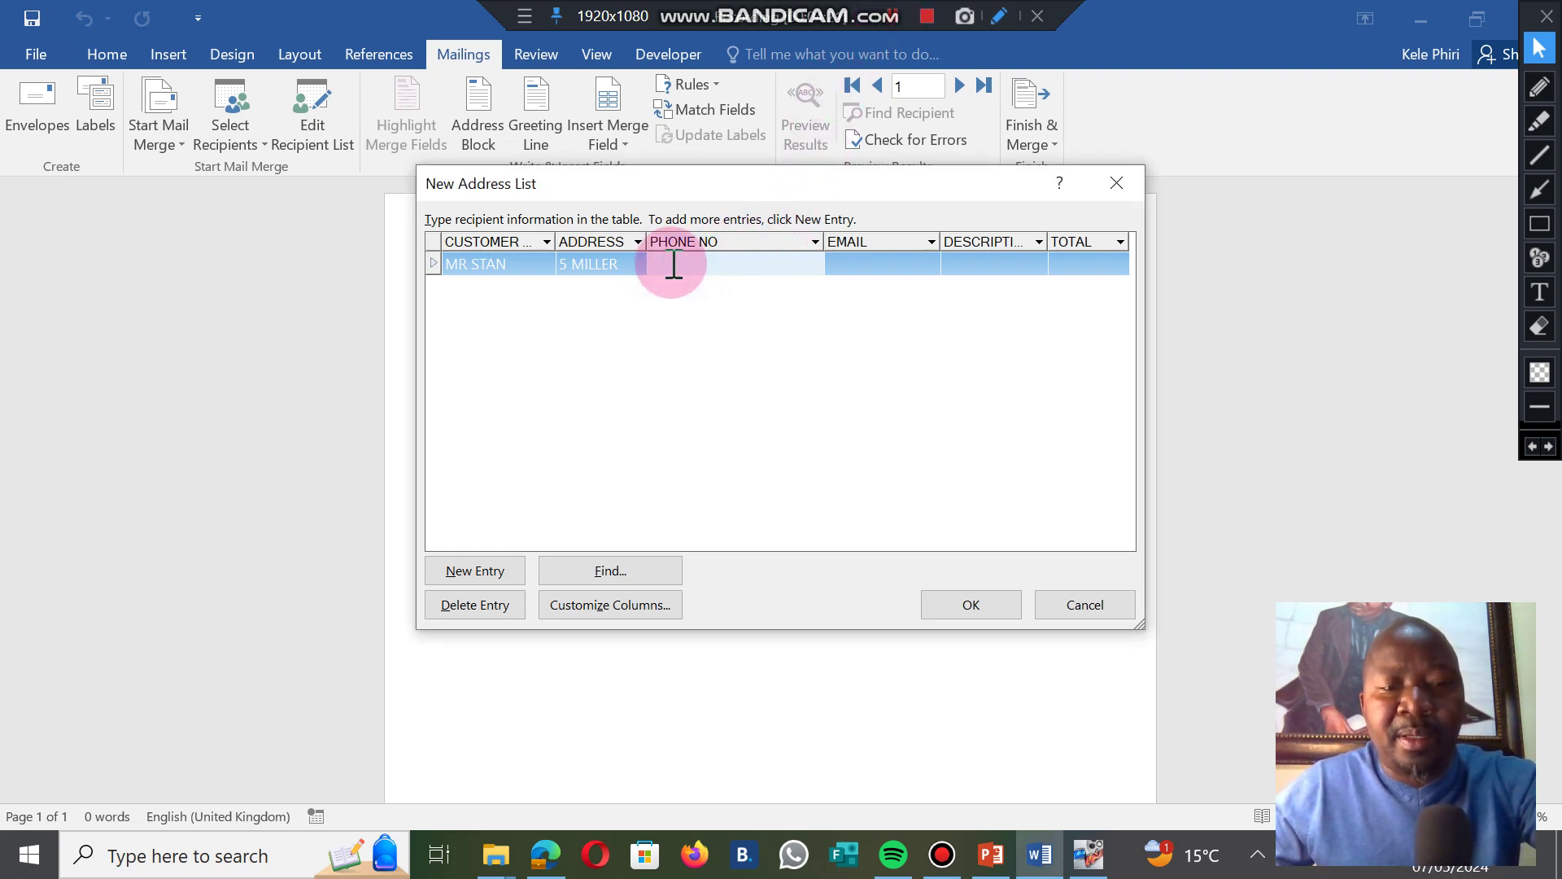
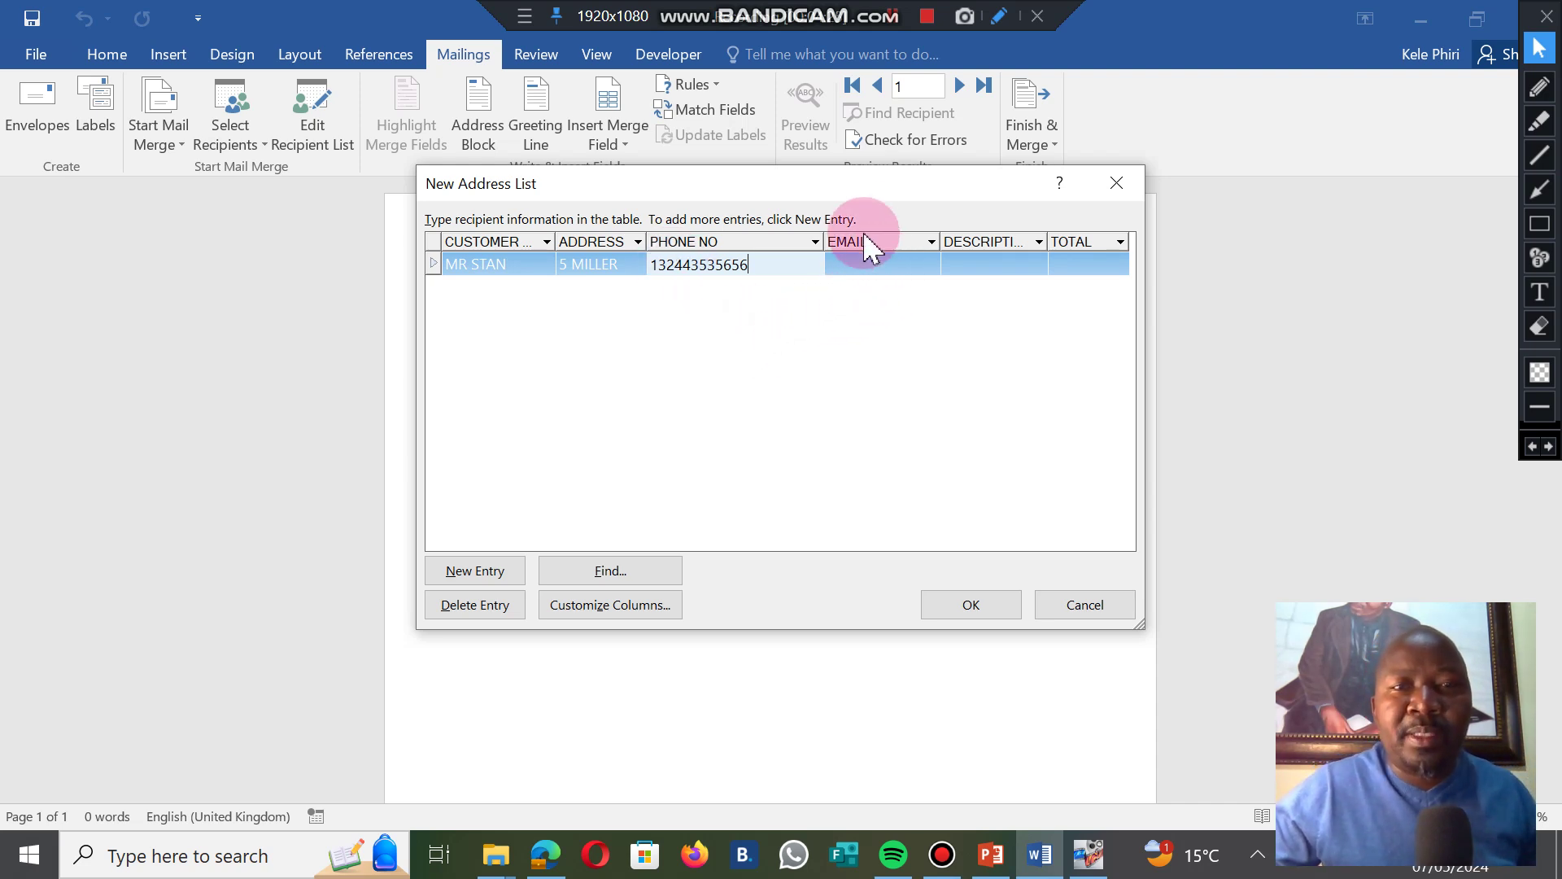
pyautogui.click(894, 17)
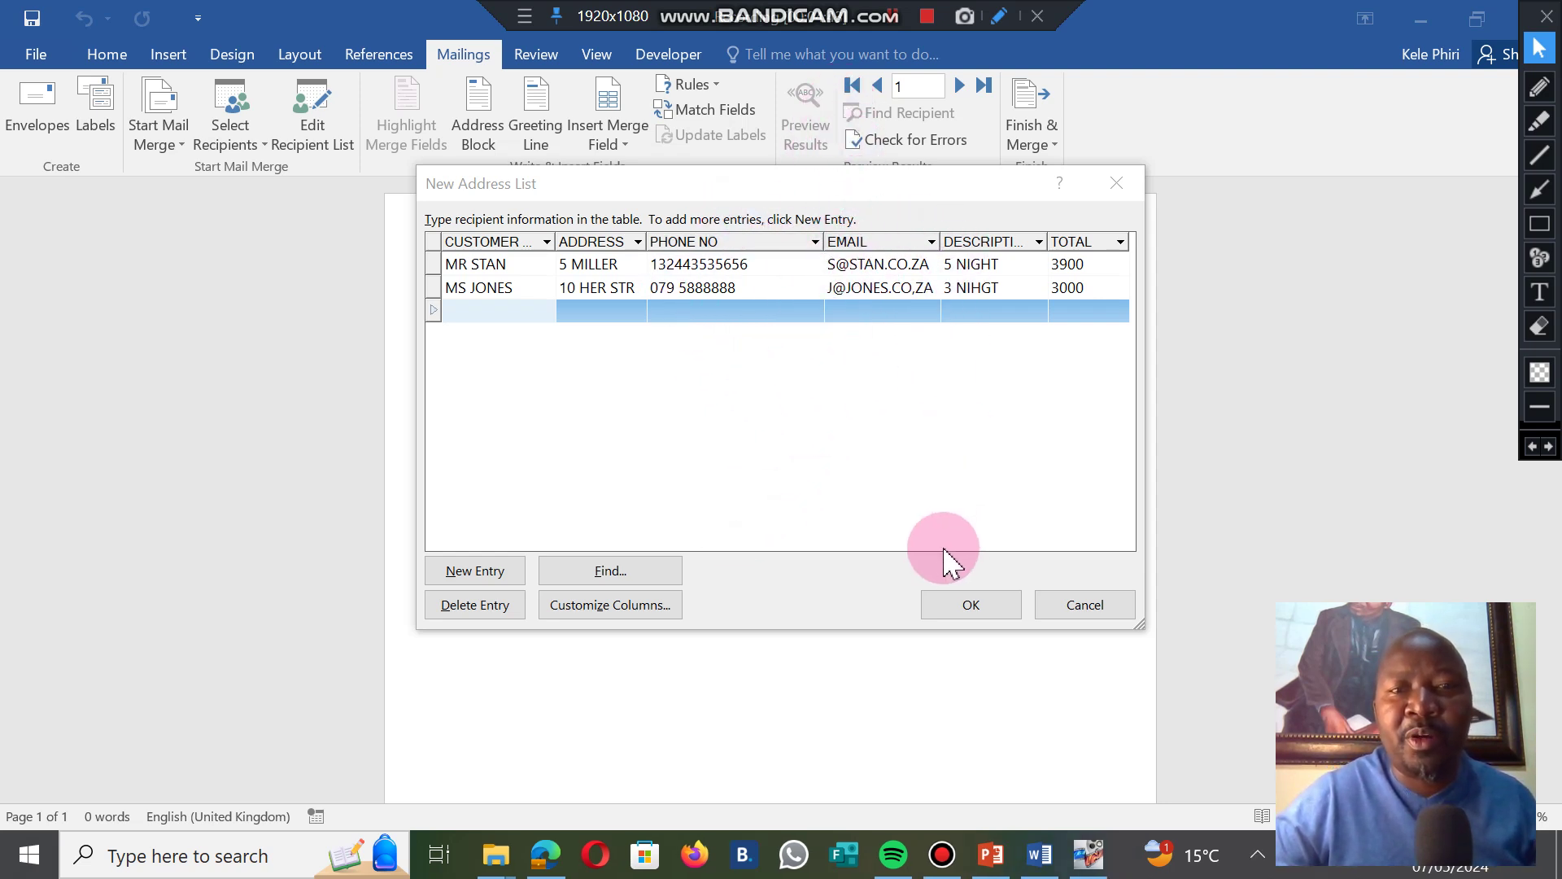
# Close New Address List and save the recipient list under the file name CLIENTS.
pyautogui.click(972, 606)
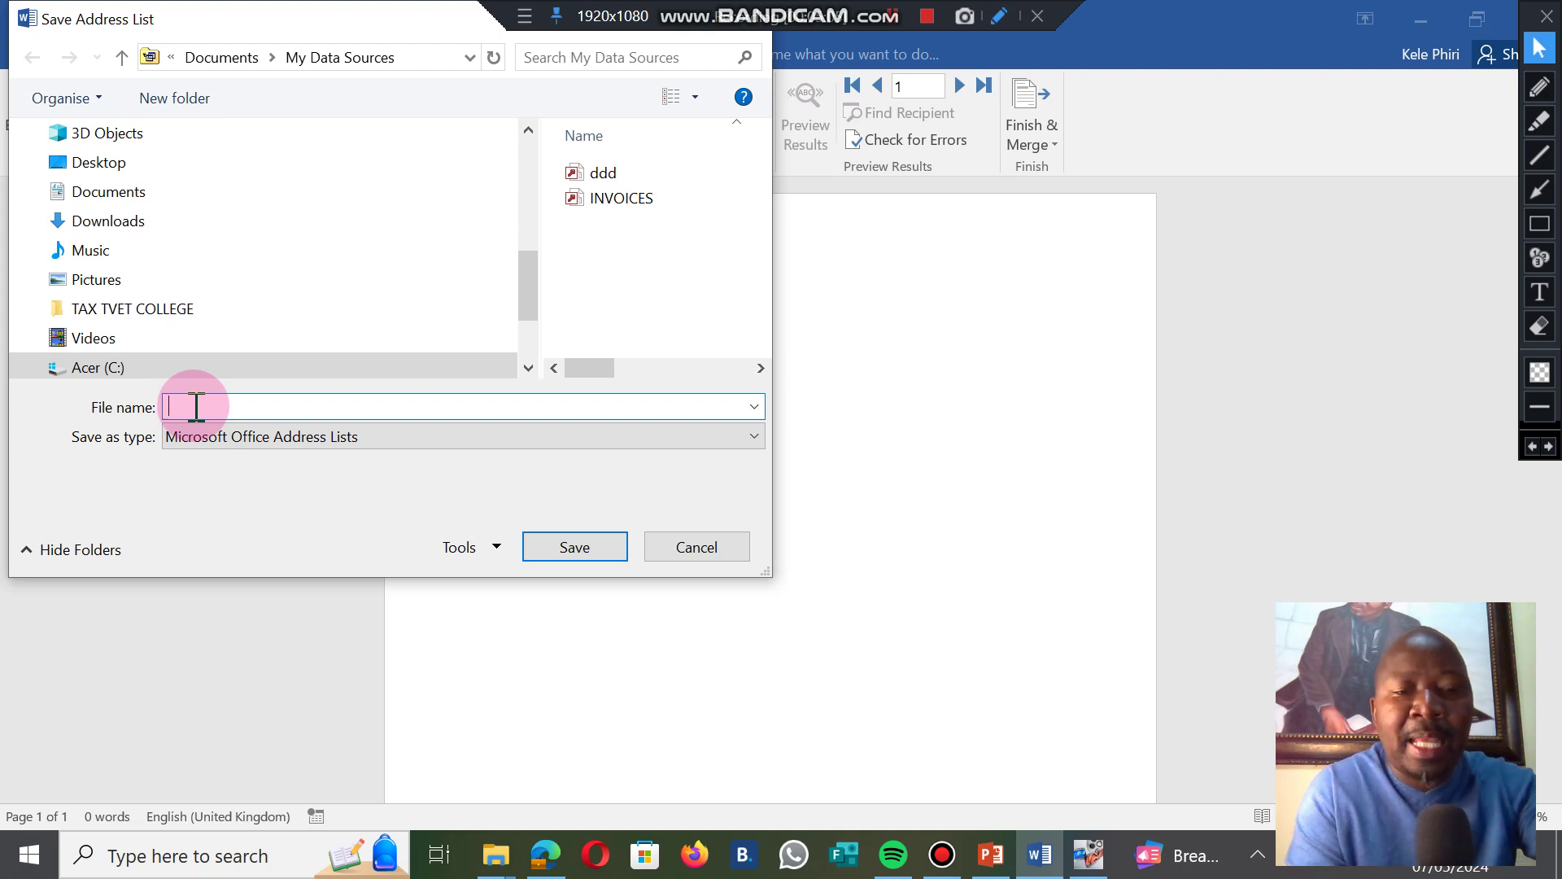
pyautogui.write('CLIENTS')
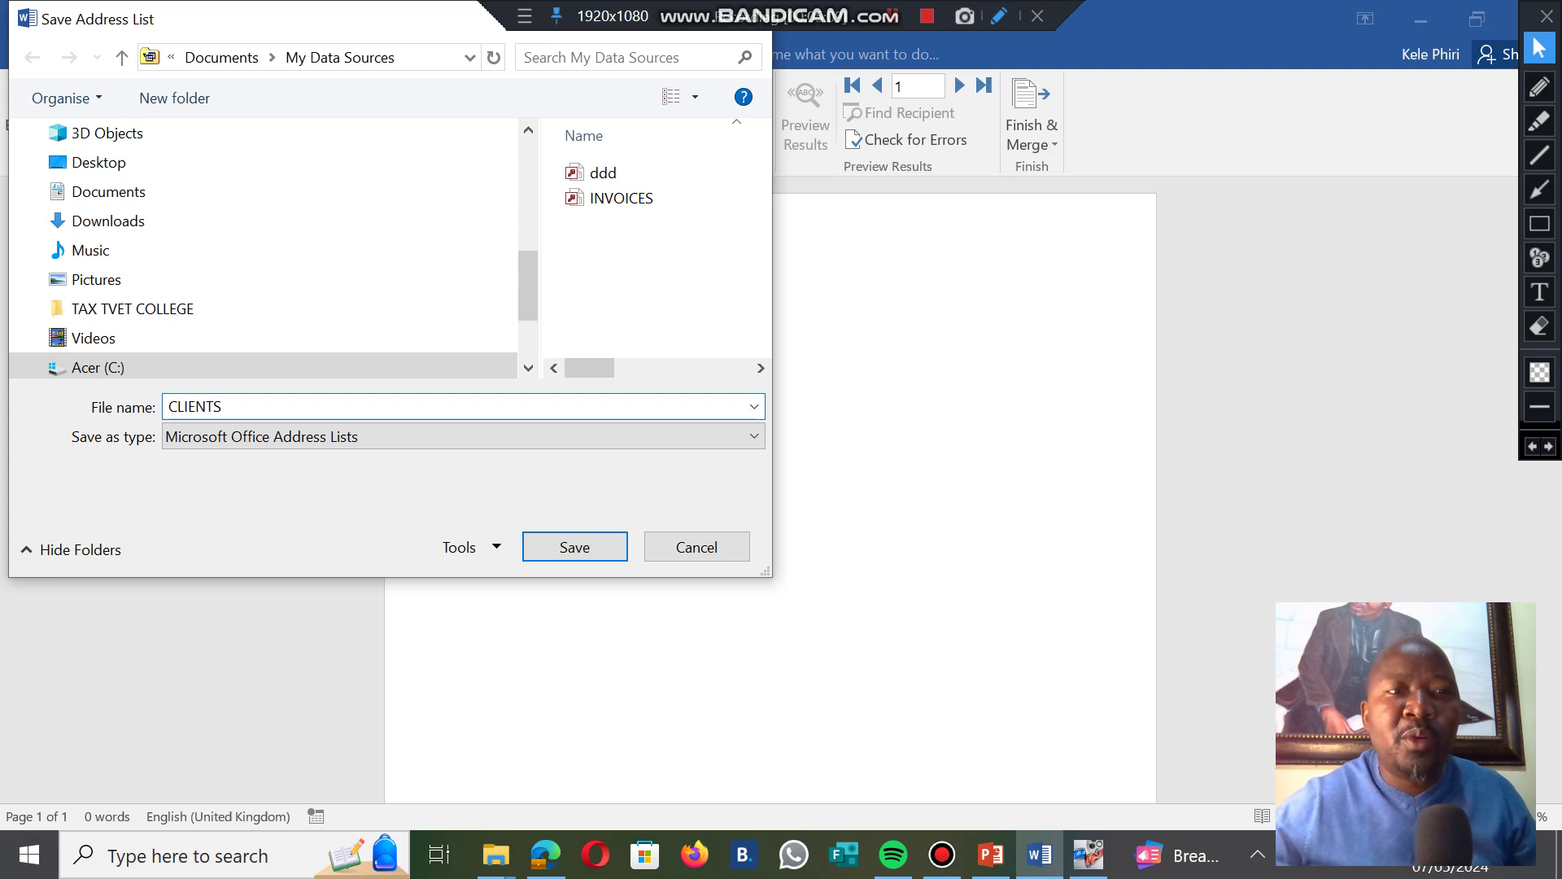
pyautogui.click(584, 558)
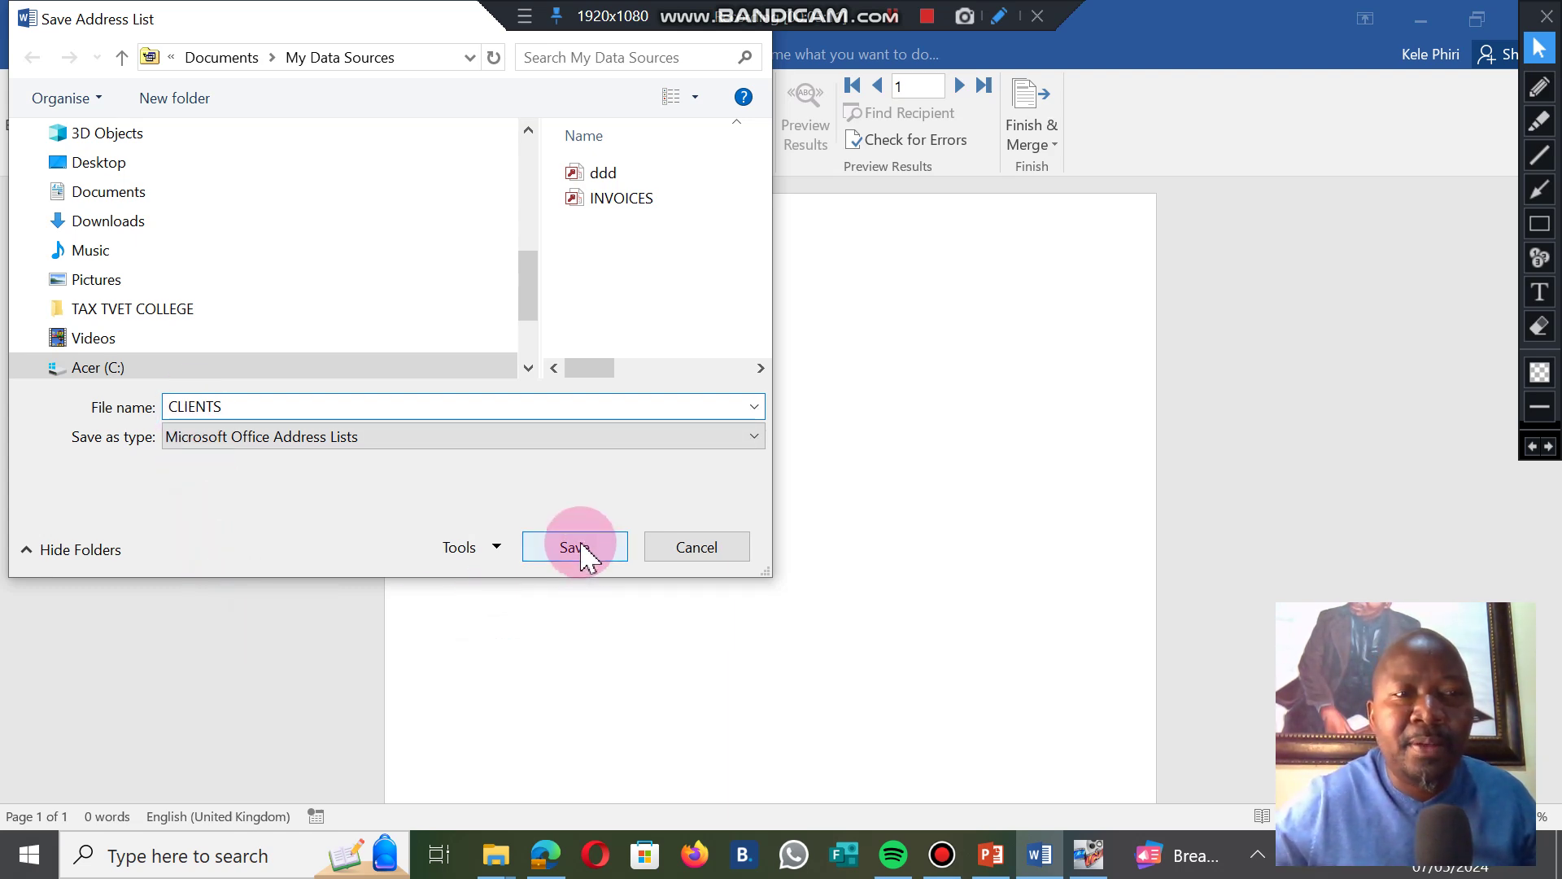
pyautogui.click(581, 553)
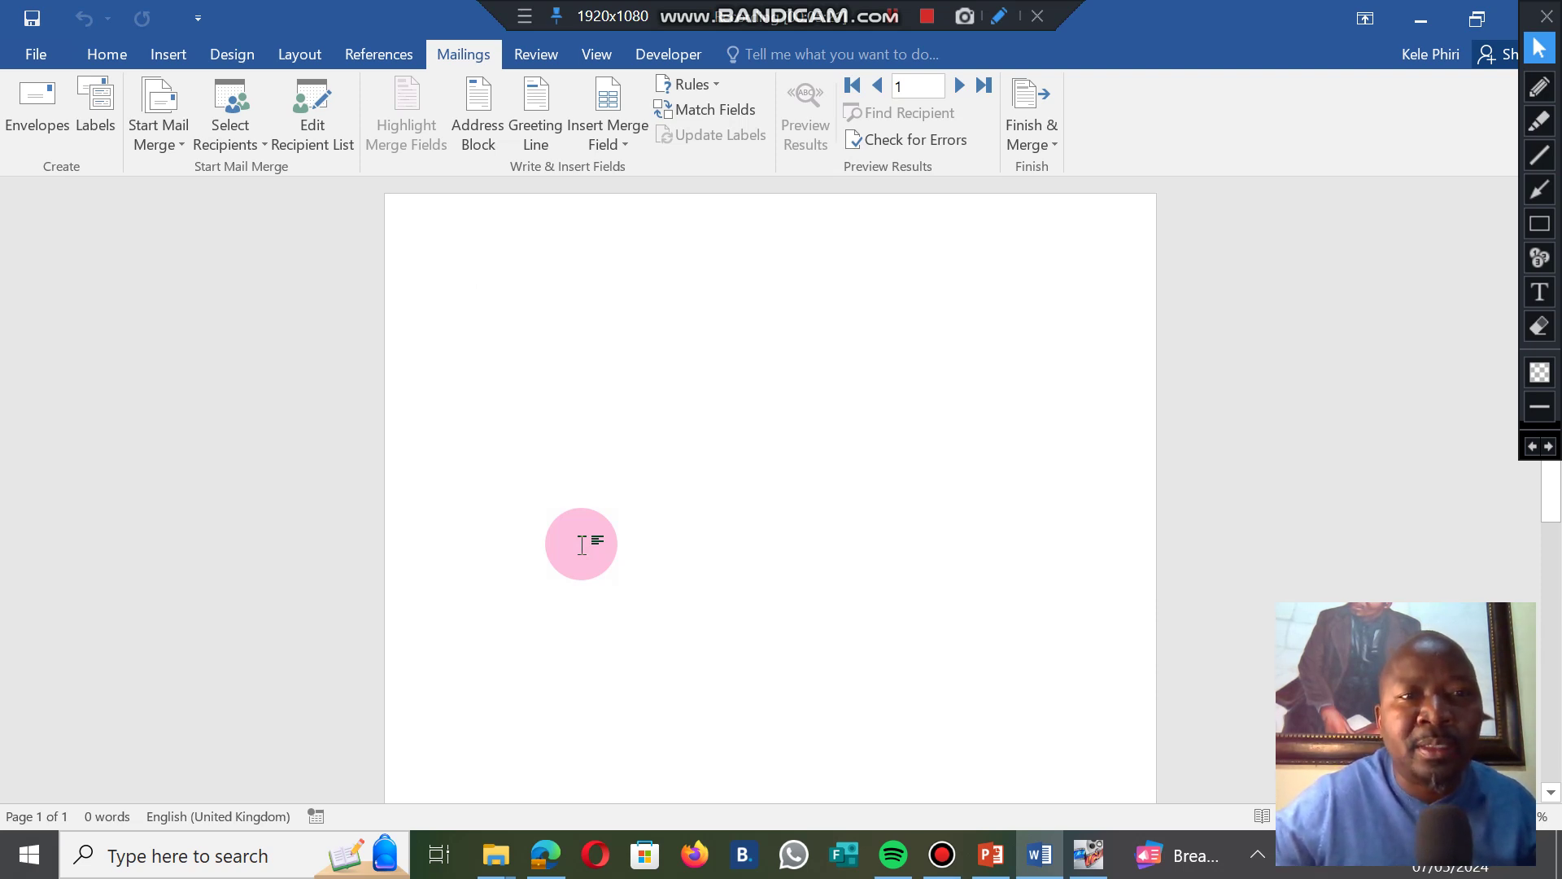
# Check the saved CLIENTS list in File Explorer, then return to the blank Word merge document.
pyautogui.click(894, 25)
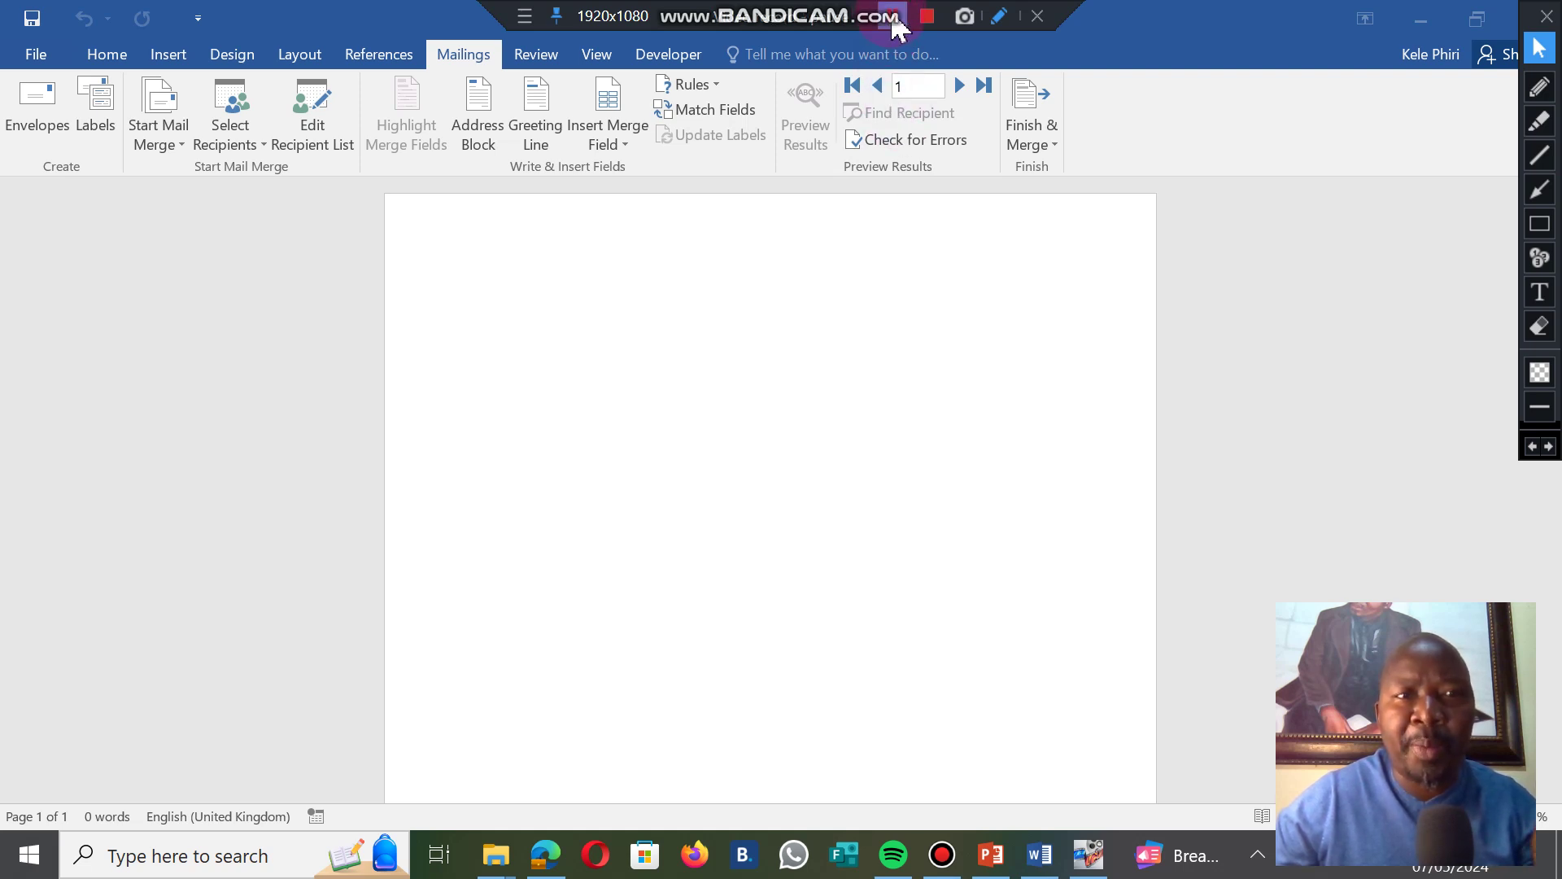
pyautogui.click(749, 382)
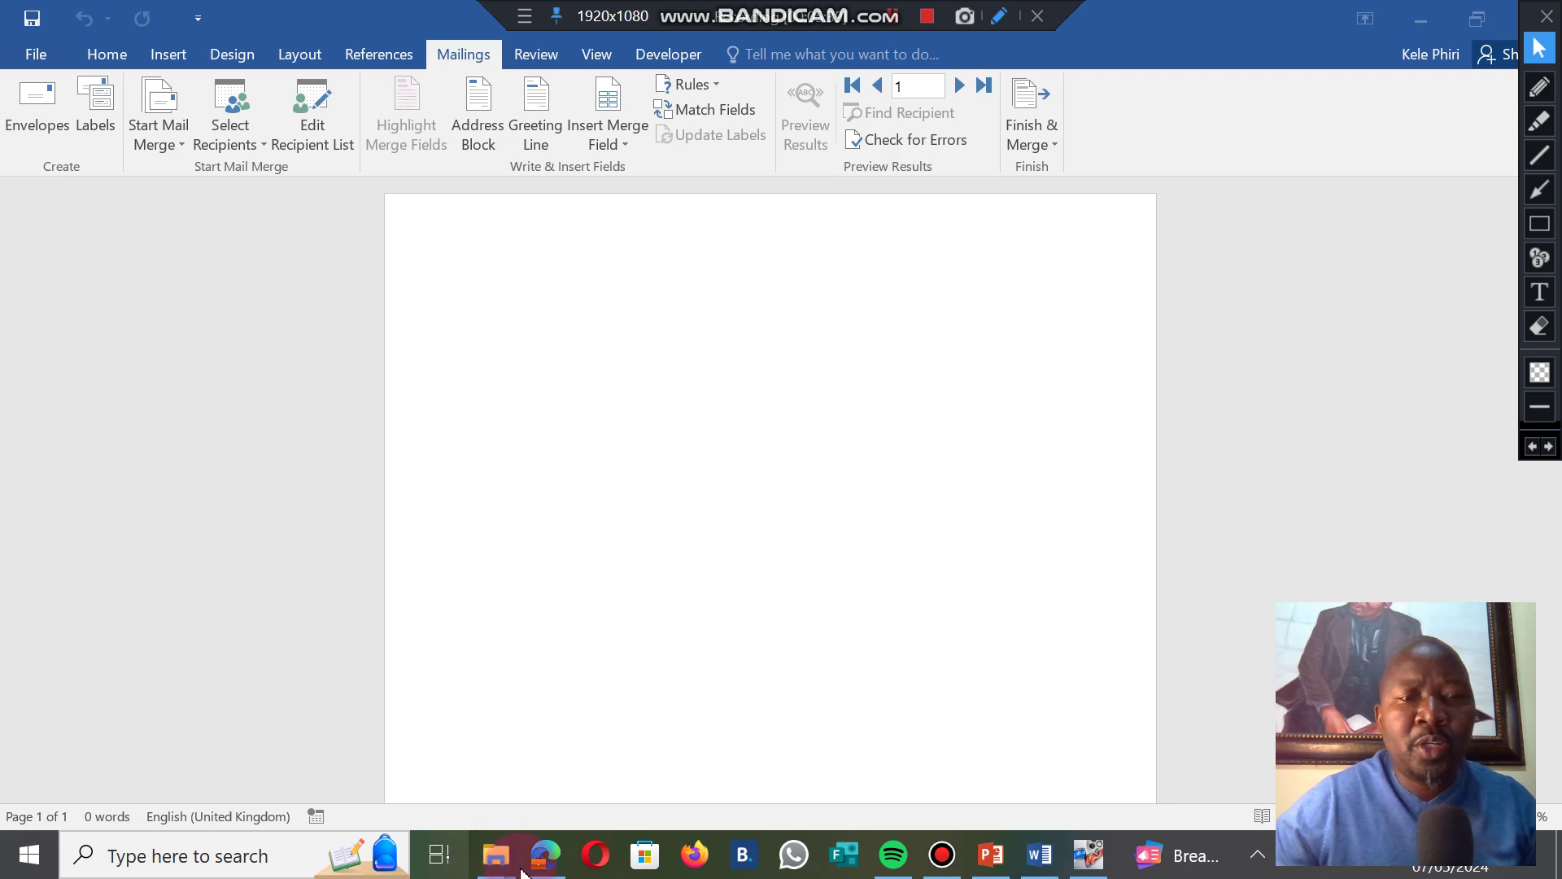
pyautogui.click(494, 854)
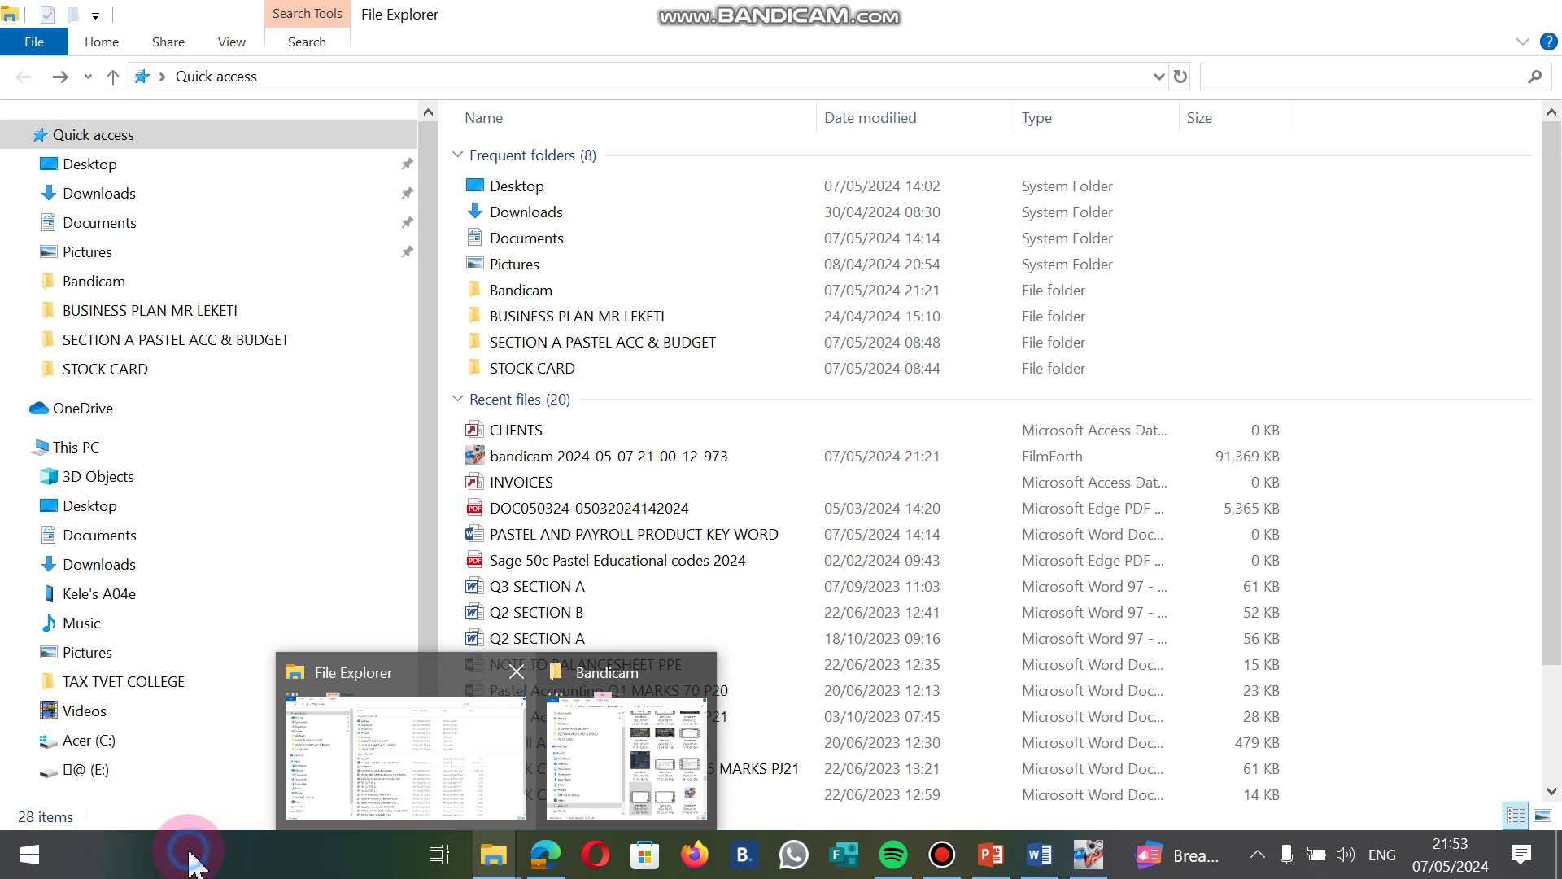
pyautogui.click(186, 861)
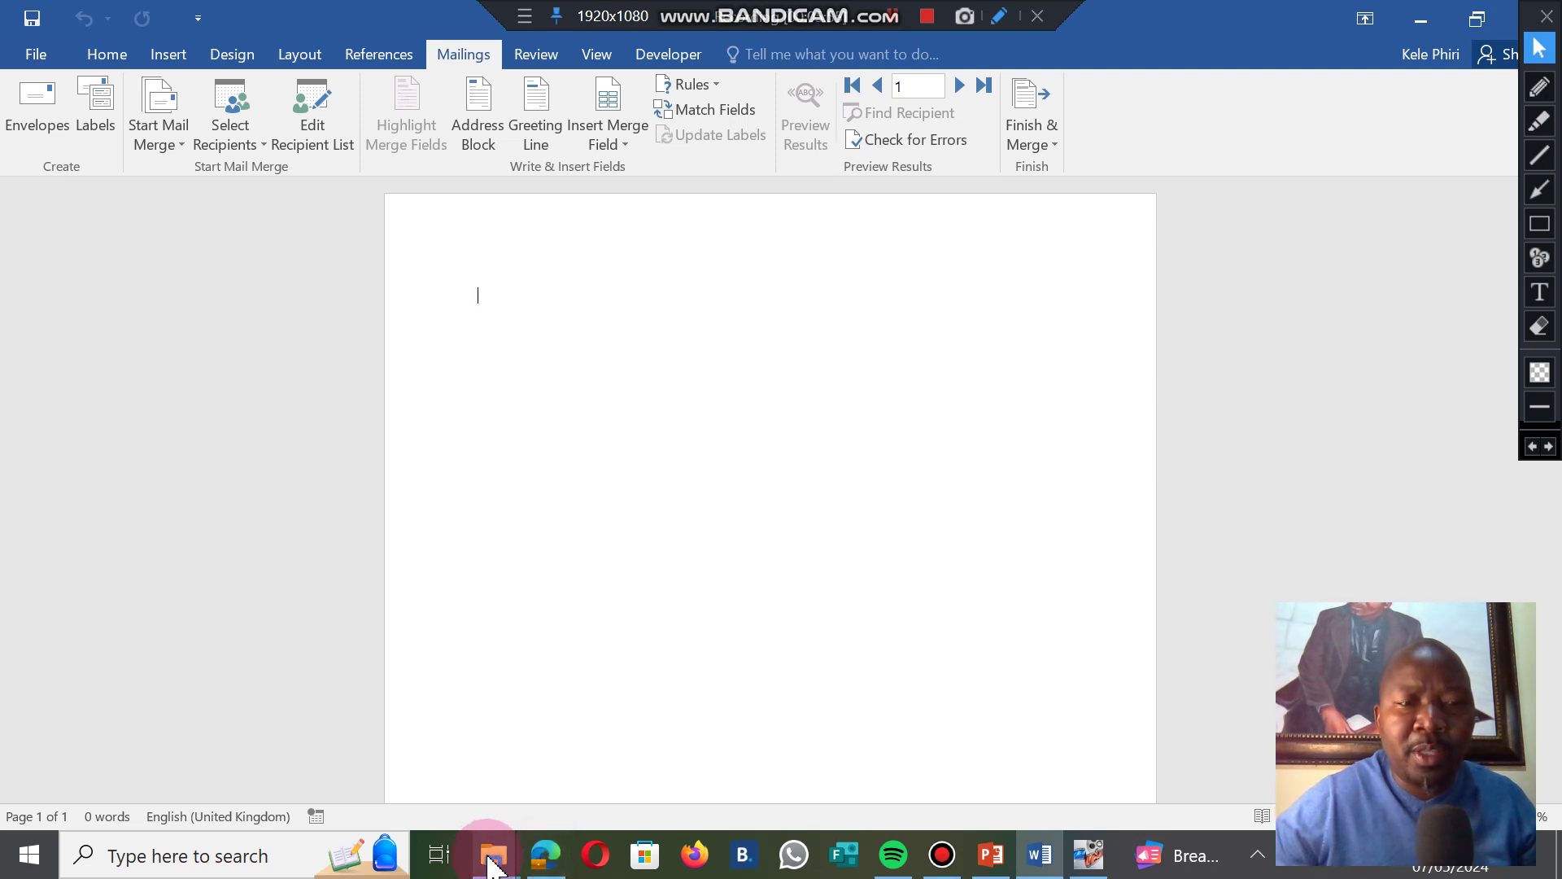
# Search Windows for 'DO' and open the Documents folder in File Explorer.
pyautogui.moveTo(493, 866)
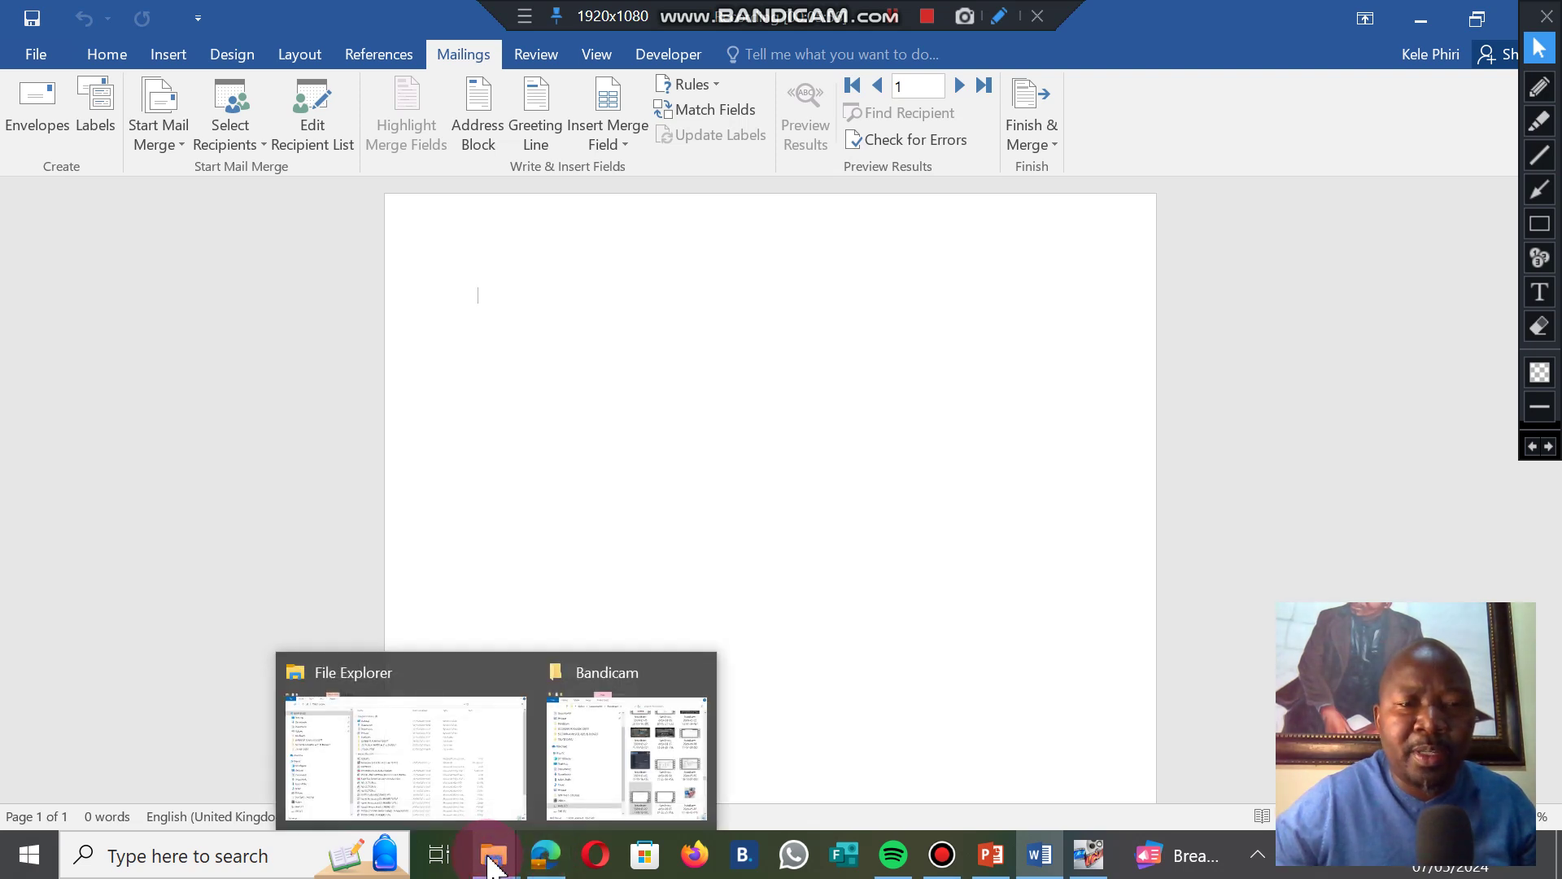
pyautogui.click(192, 856)
pyautogui.write('DO')
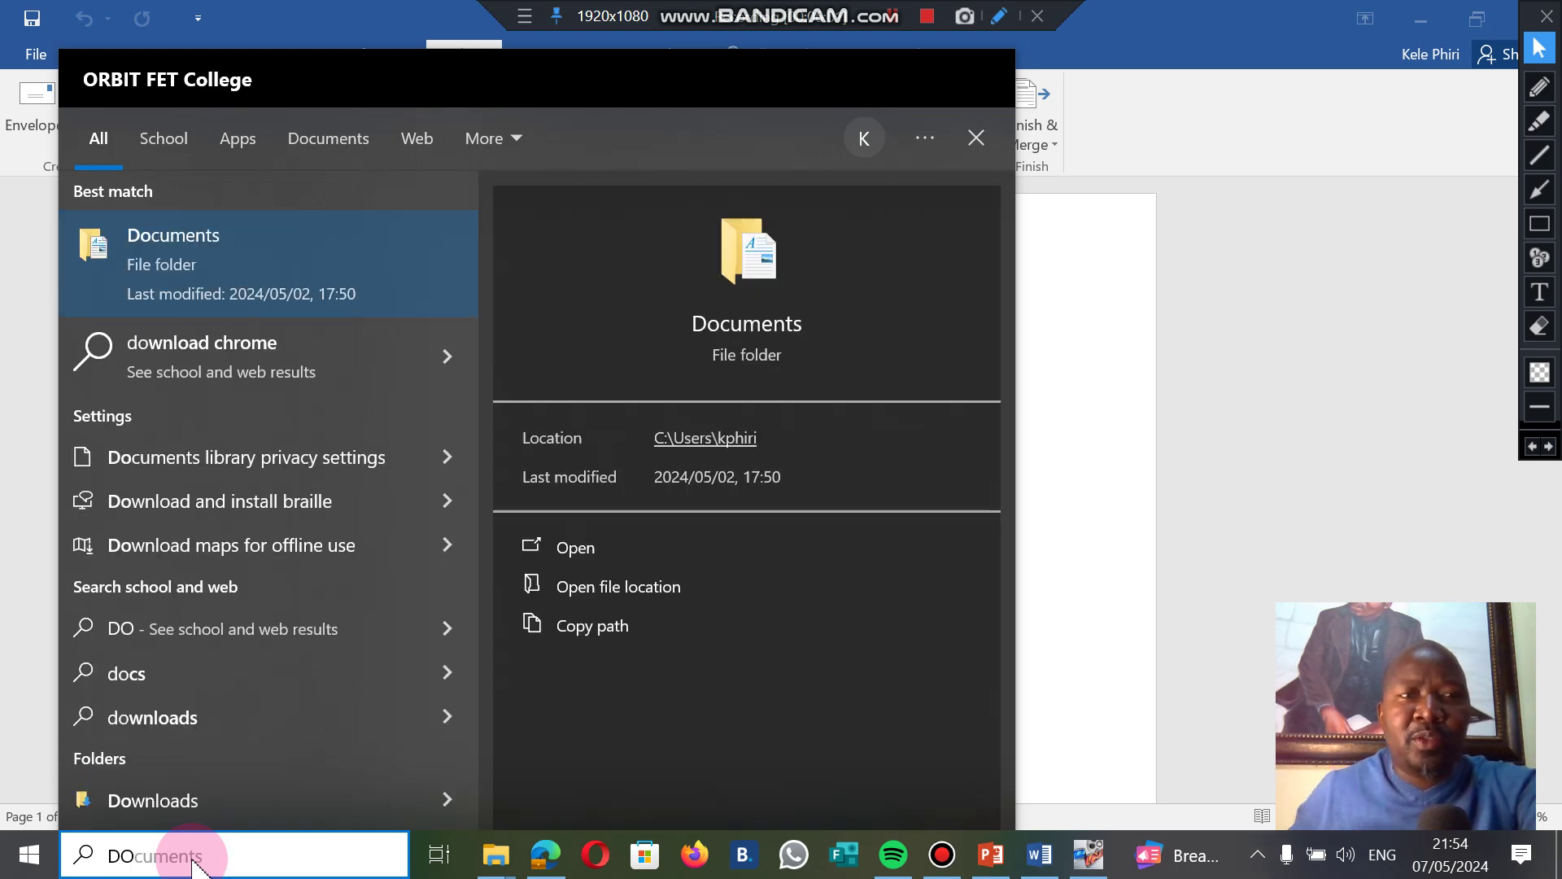
pyautogui.click(749, 277)
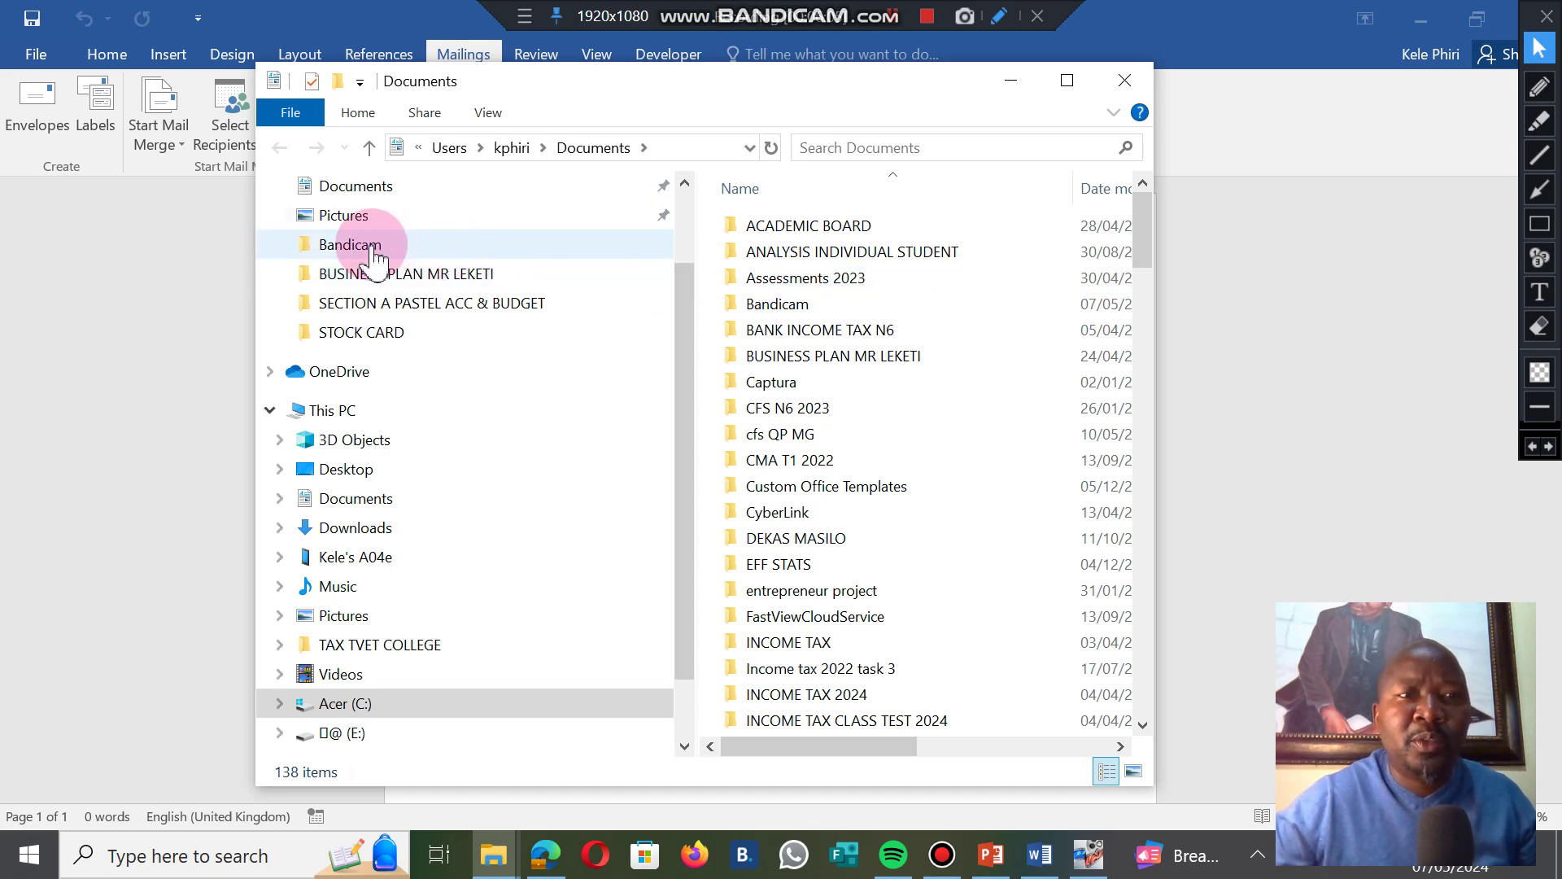
pyautogui.click(355, 188)
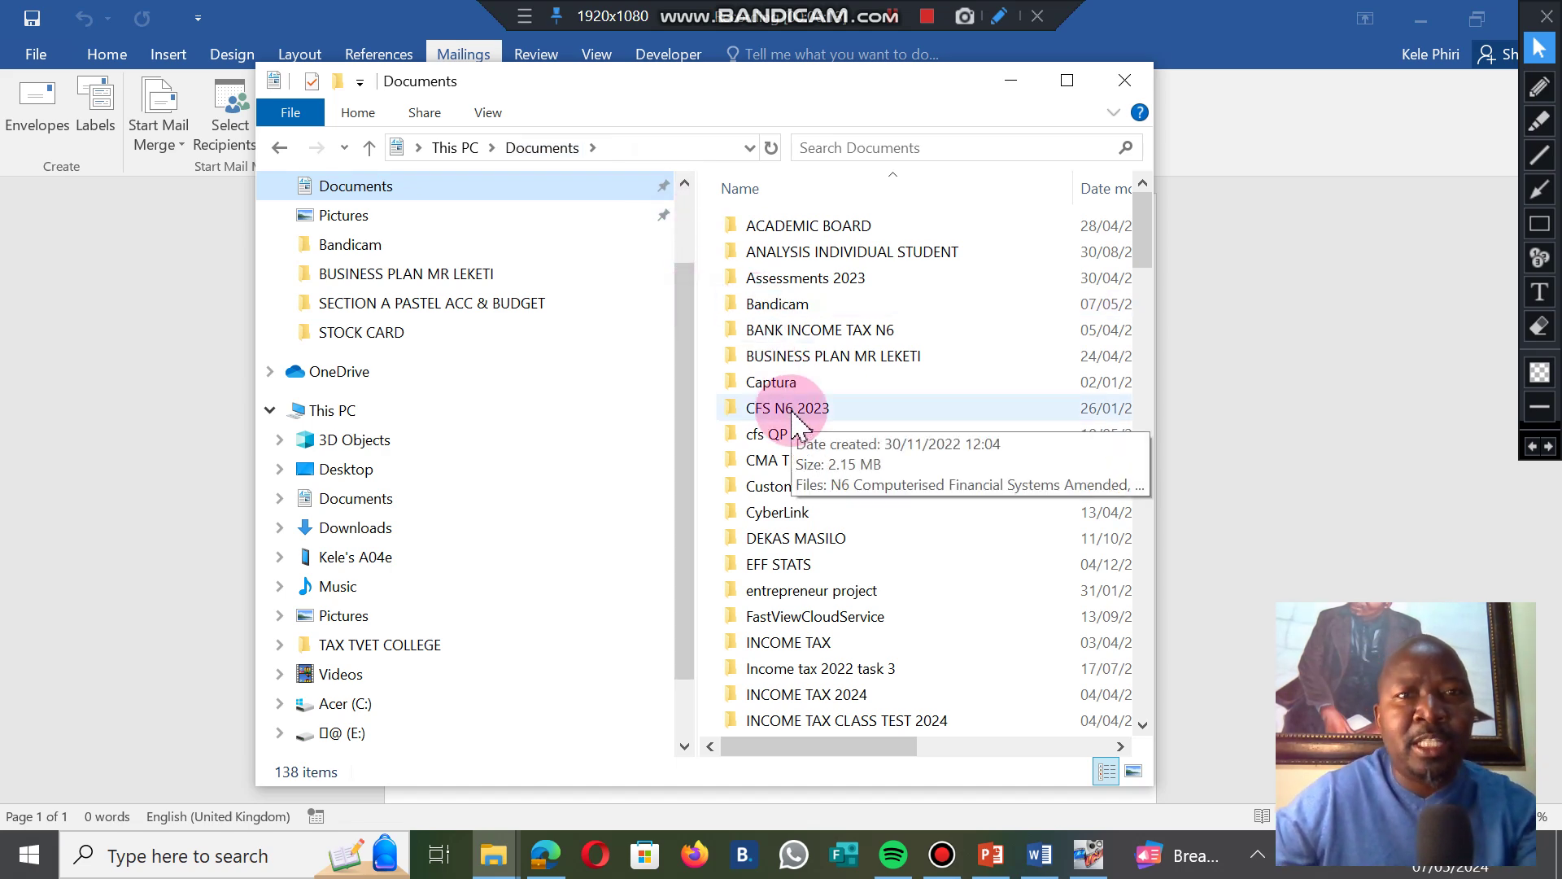
# Search Documents for 'DATA SOURC' and open the My Data Sources folder.
pyautogui.click(839, 148)
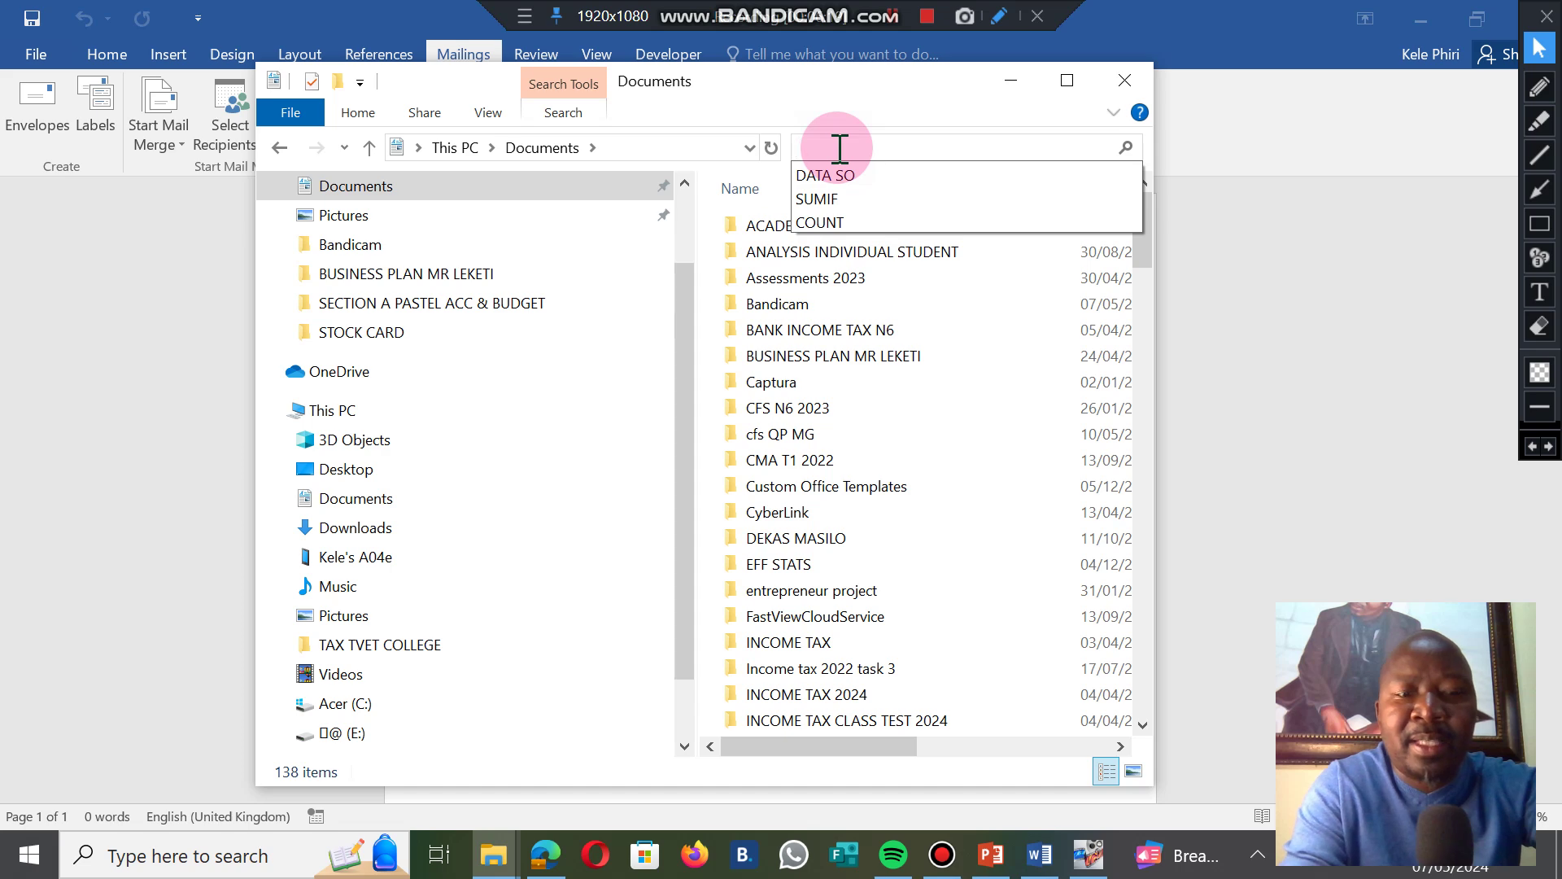
pyautogui.write('DATA')
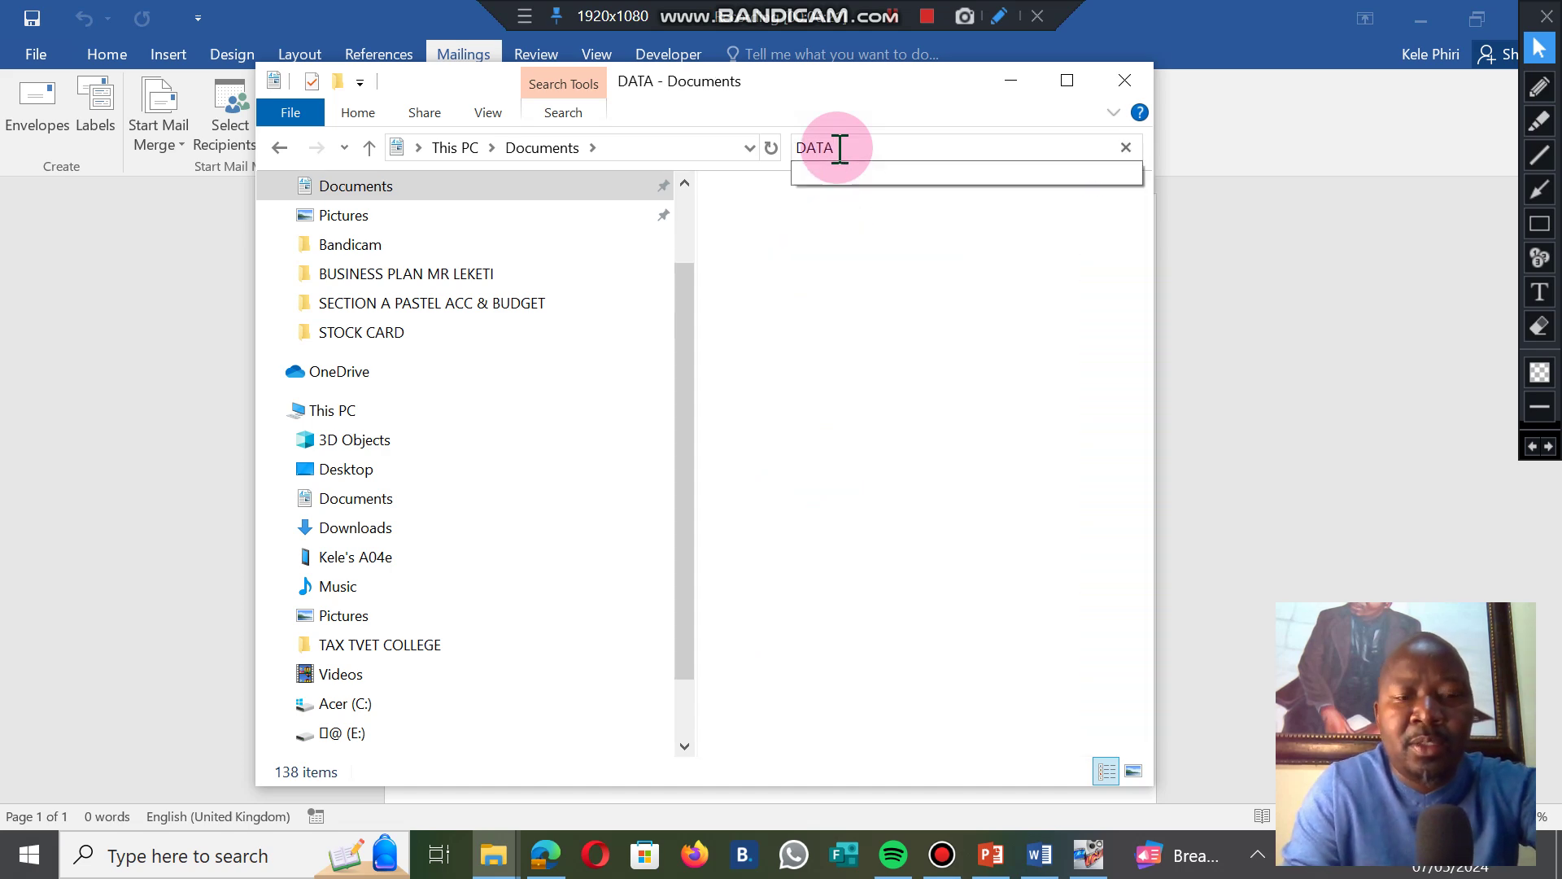
pyautogui.write(' SO')
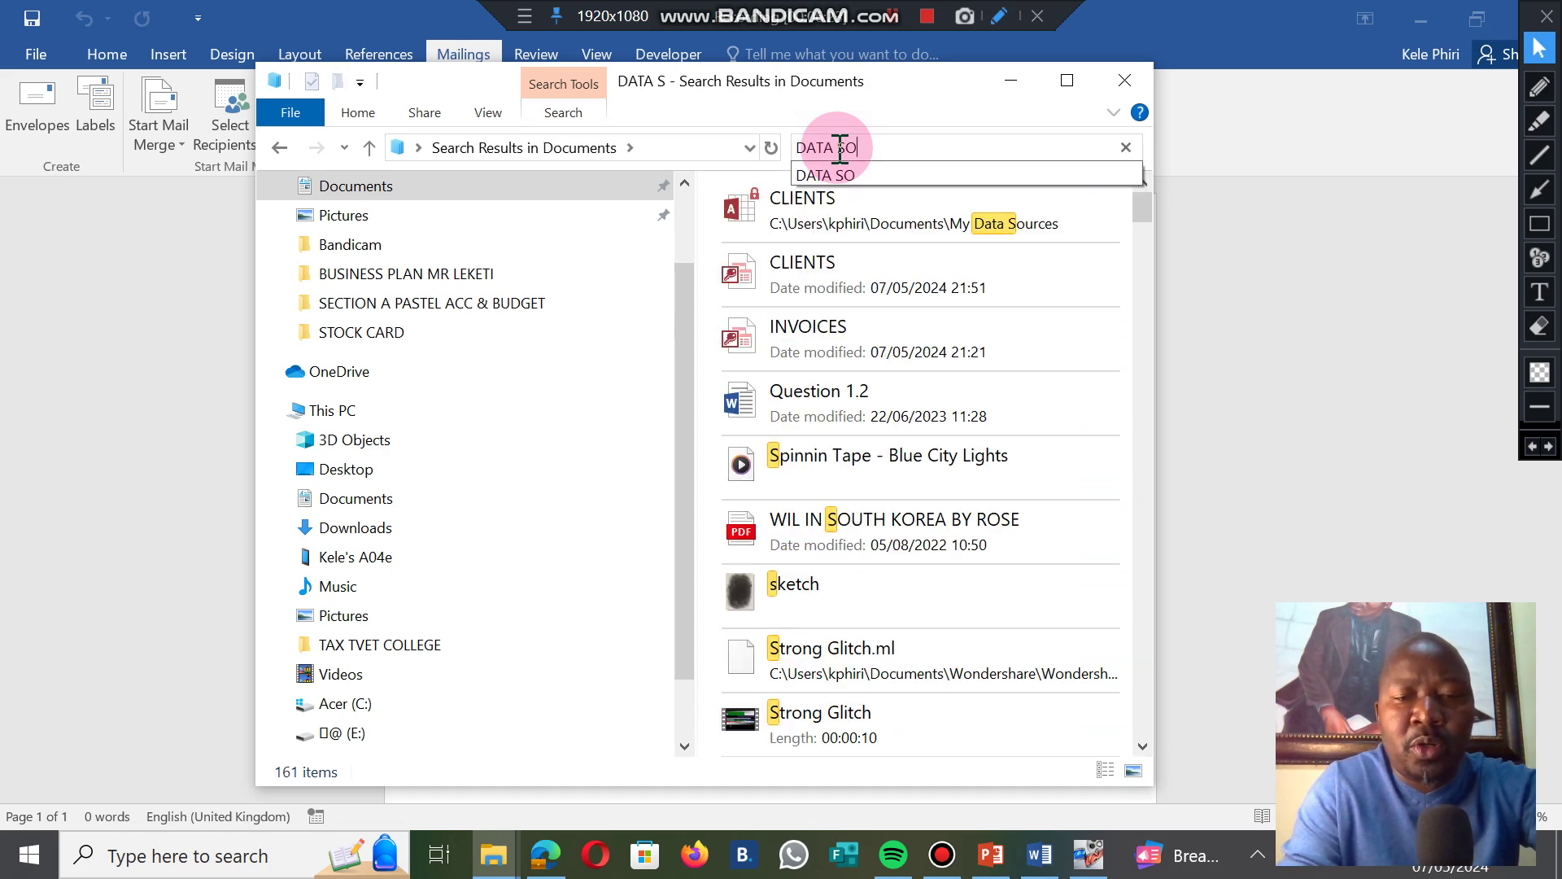
pyautogui.write('URC')
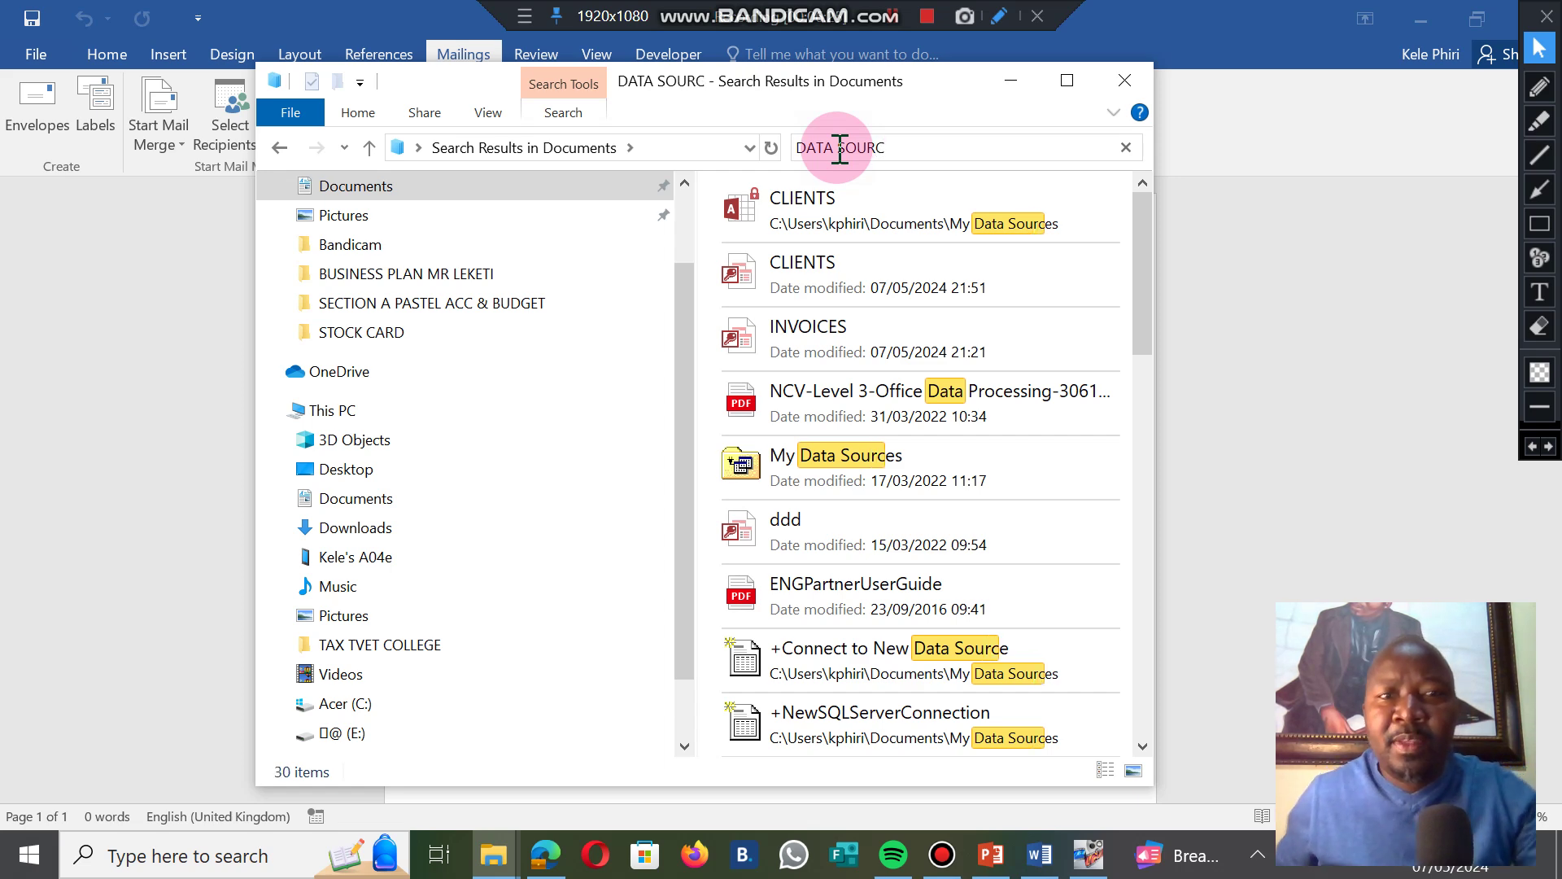
pyautogui.doubleClick(854, 471)
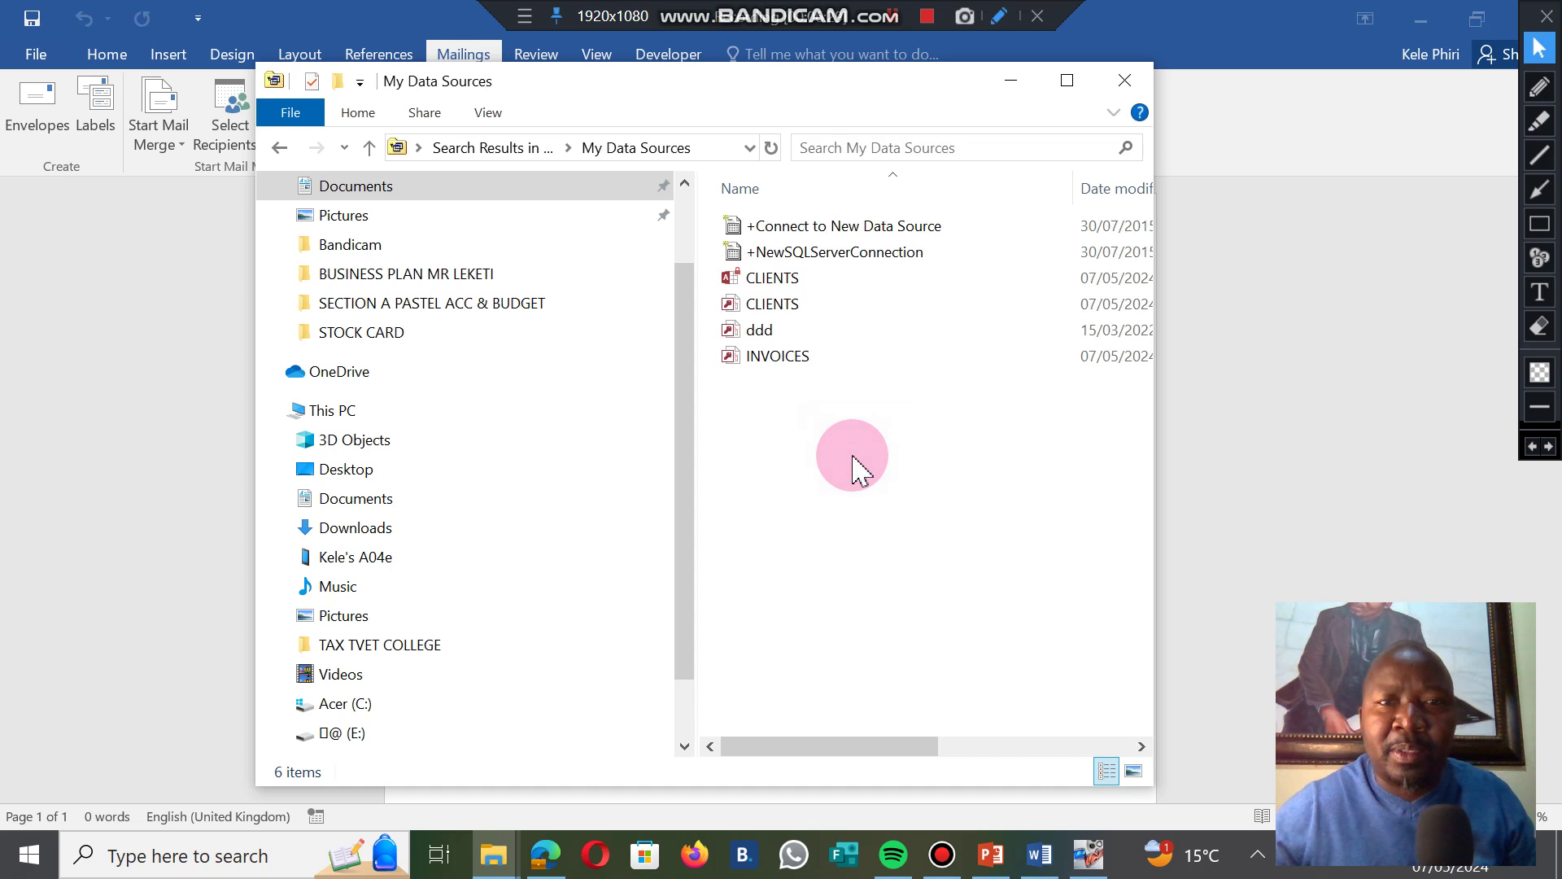
# Open the INVOICES database from My Data Sources in Access.
pyautogui.click(764, 277)
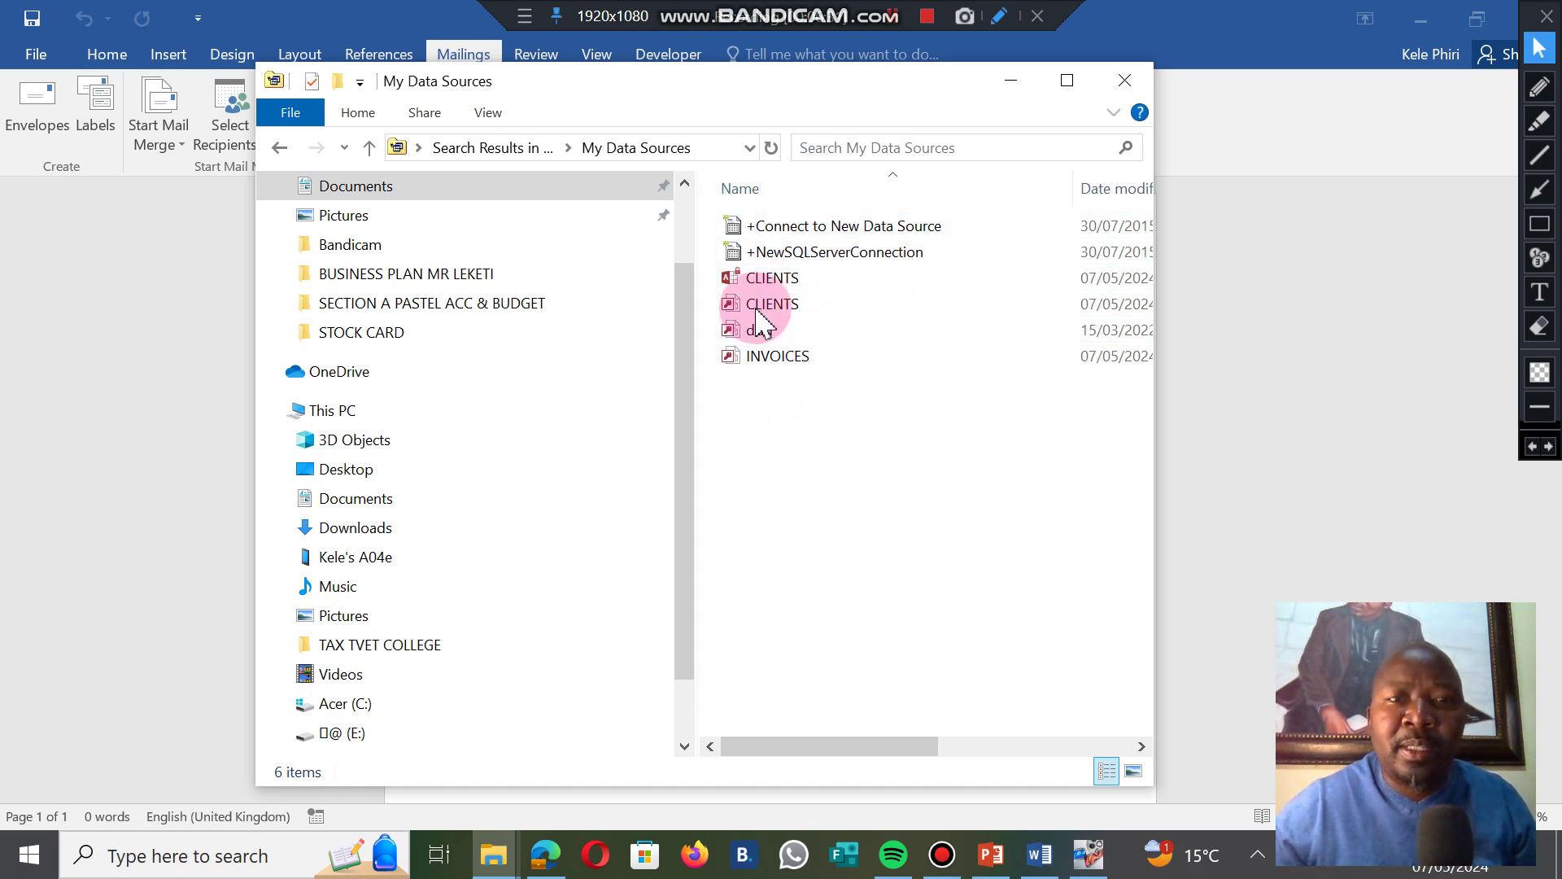
pyautogui.click(765, 358)
pyautogui.click(780, 364)
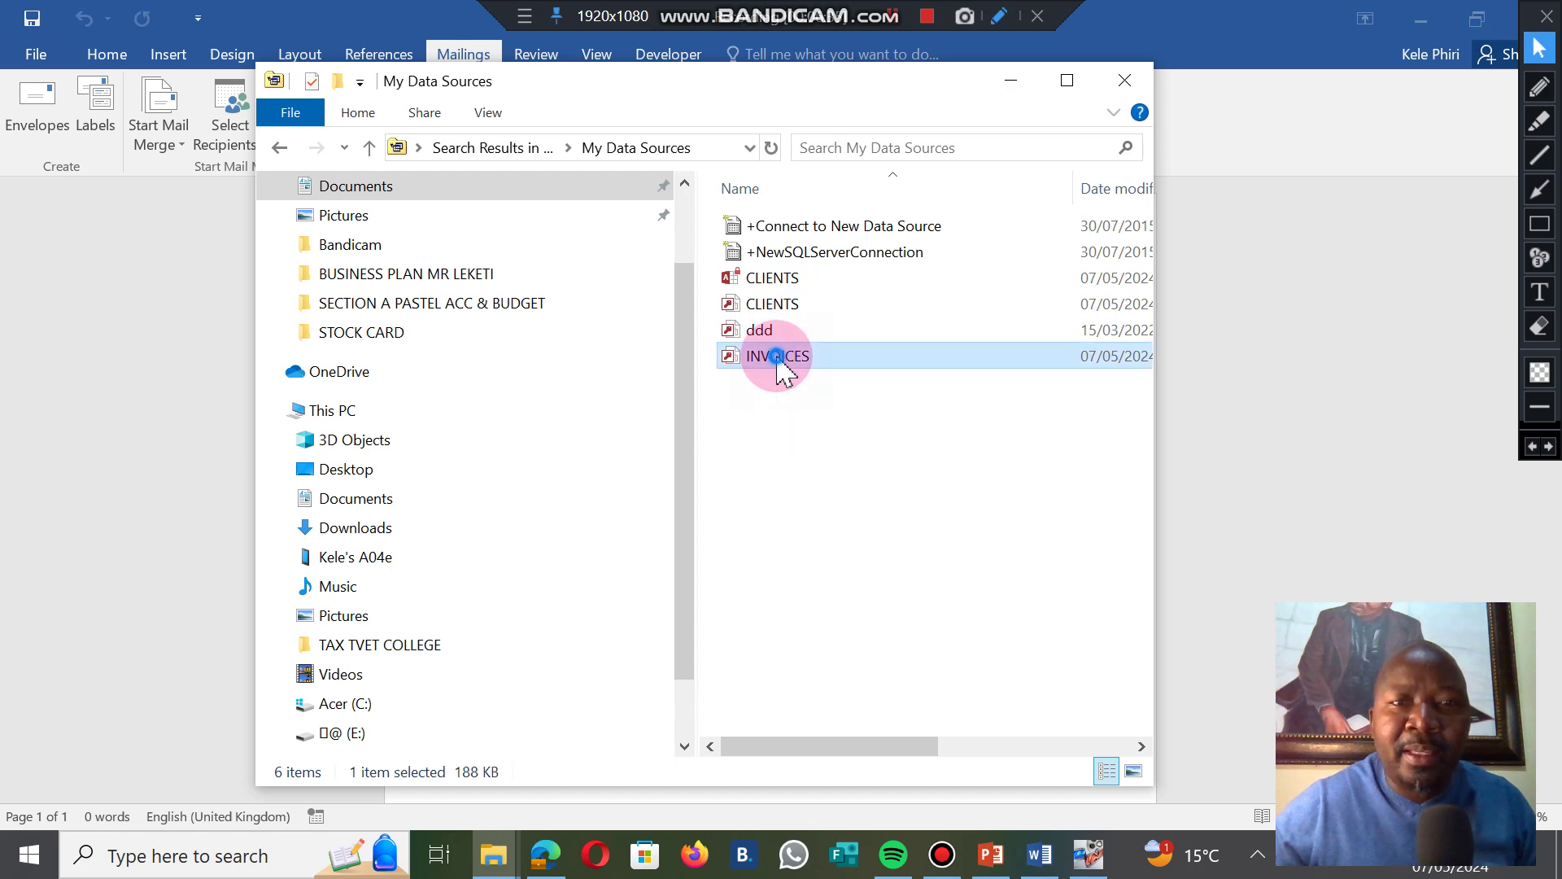
pyautogui.doubleClick(778, 358)
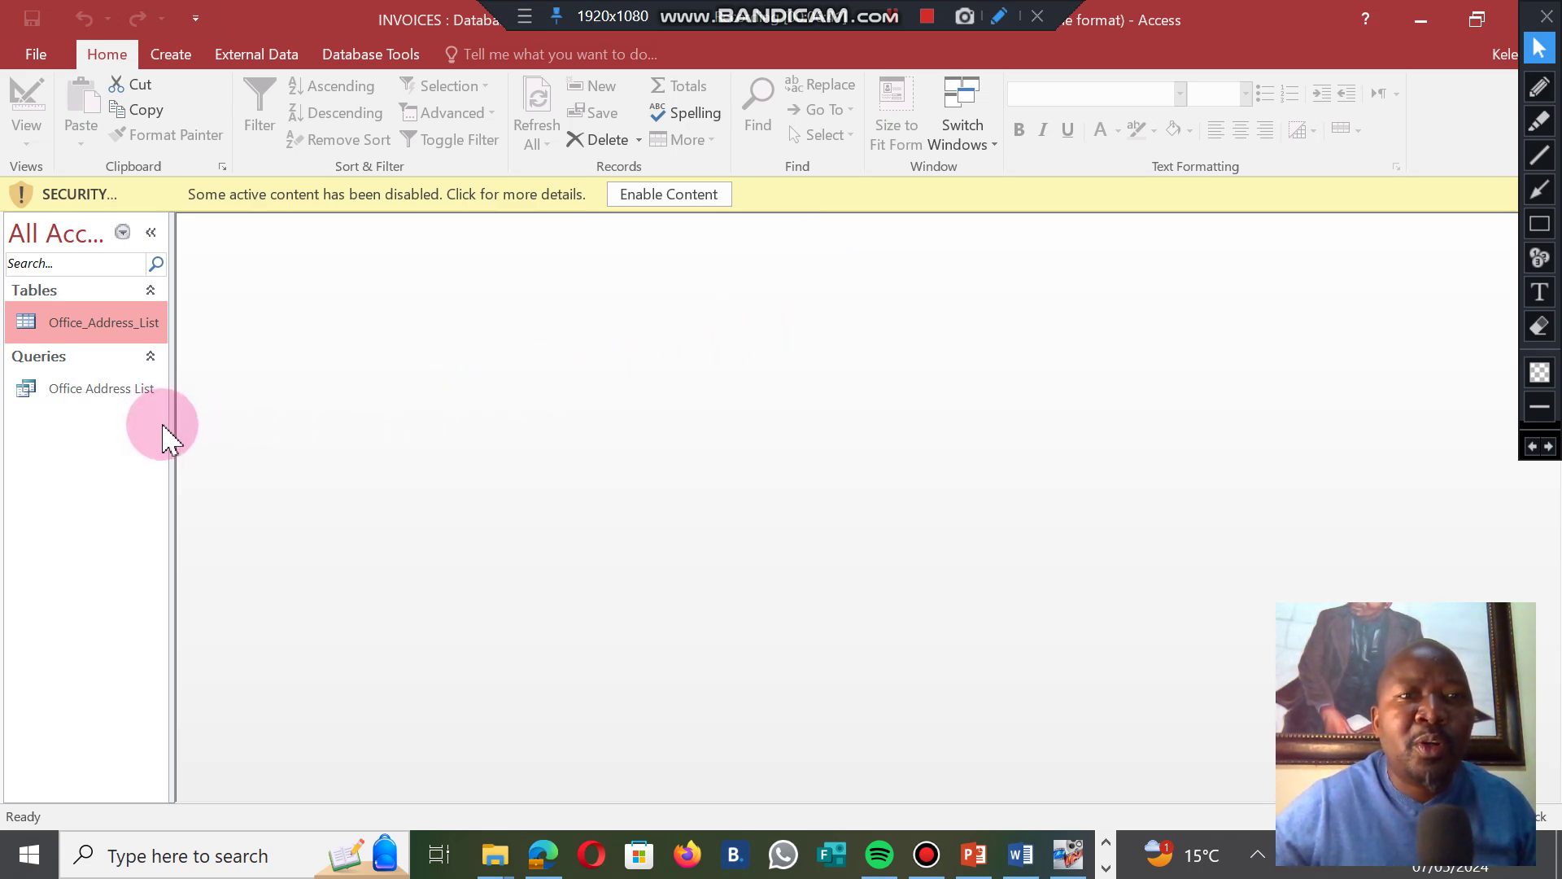
# Enable content, open the Office_Address_List table, and show the File > Print options.
pyautogui.click(647, 195)
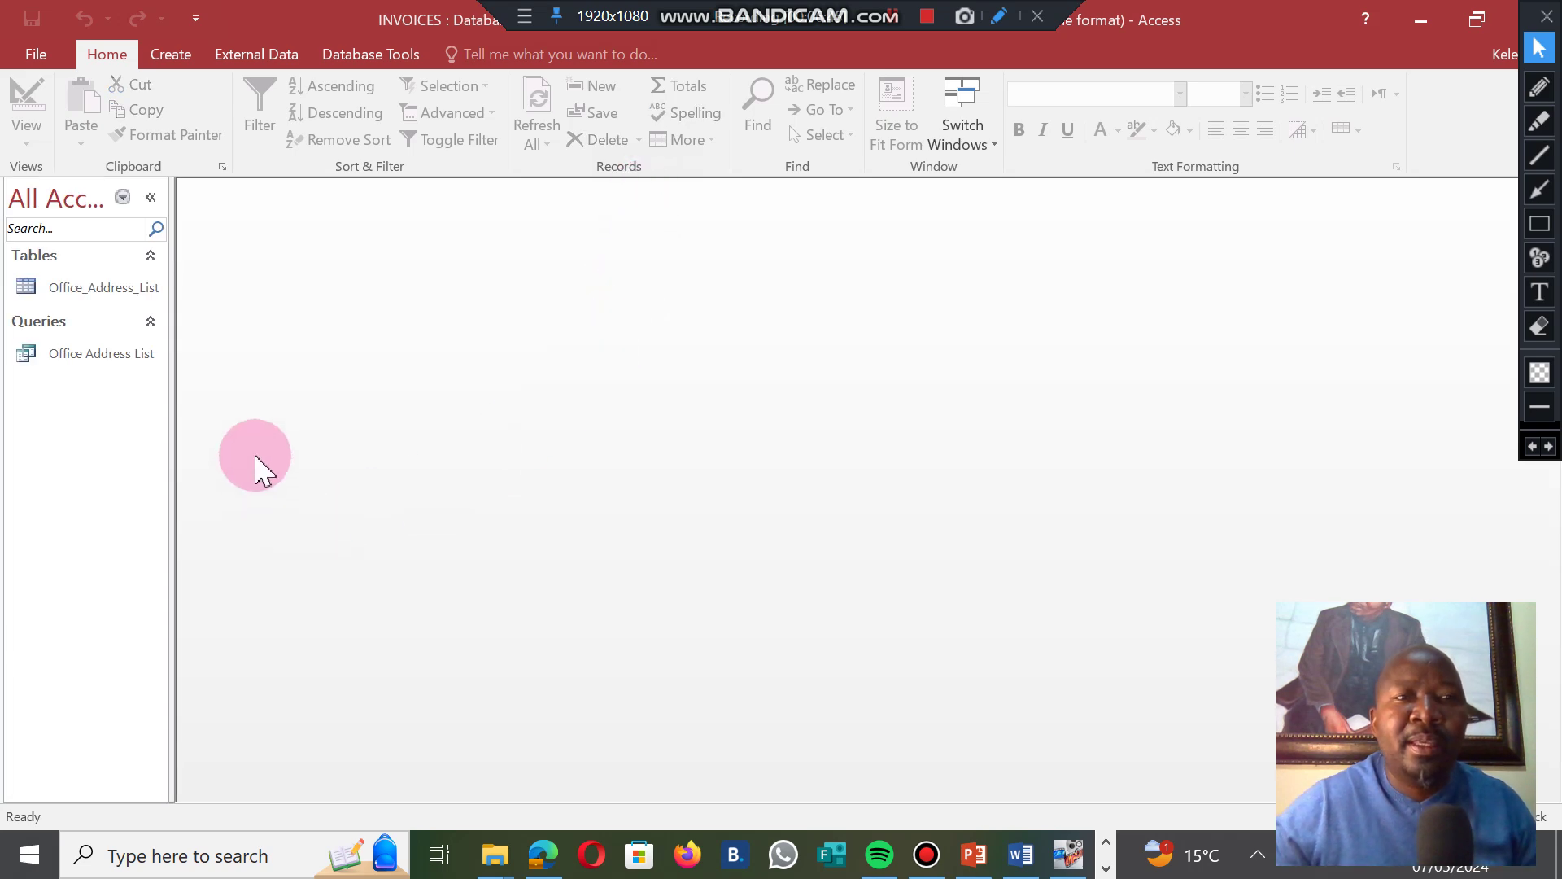
pyautogui.click(88, 287)
pyautogui.doubleClick(88, 287)
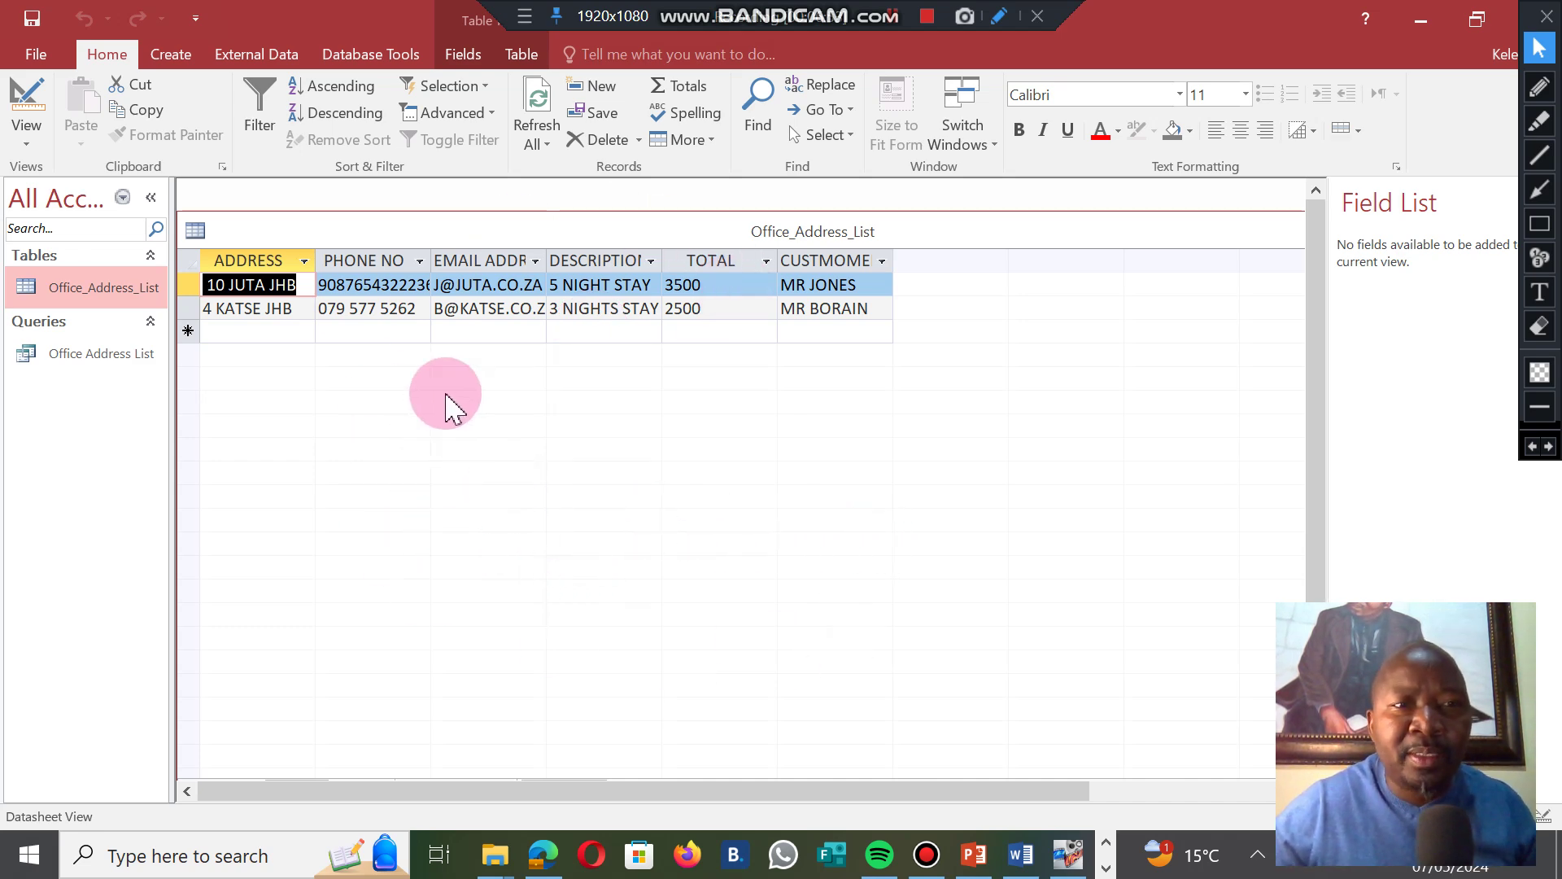
pyautogui.click(36, 57)
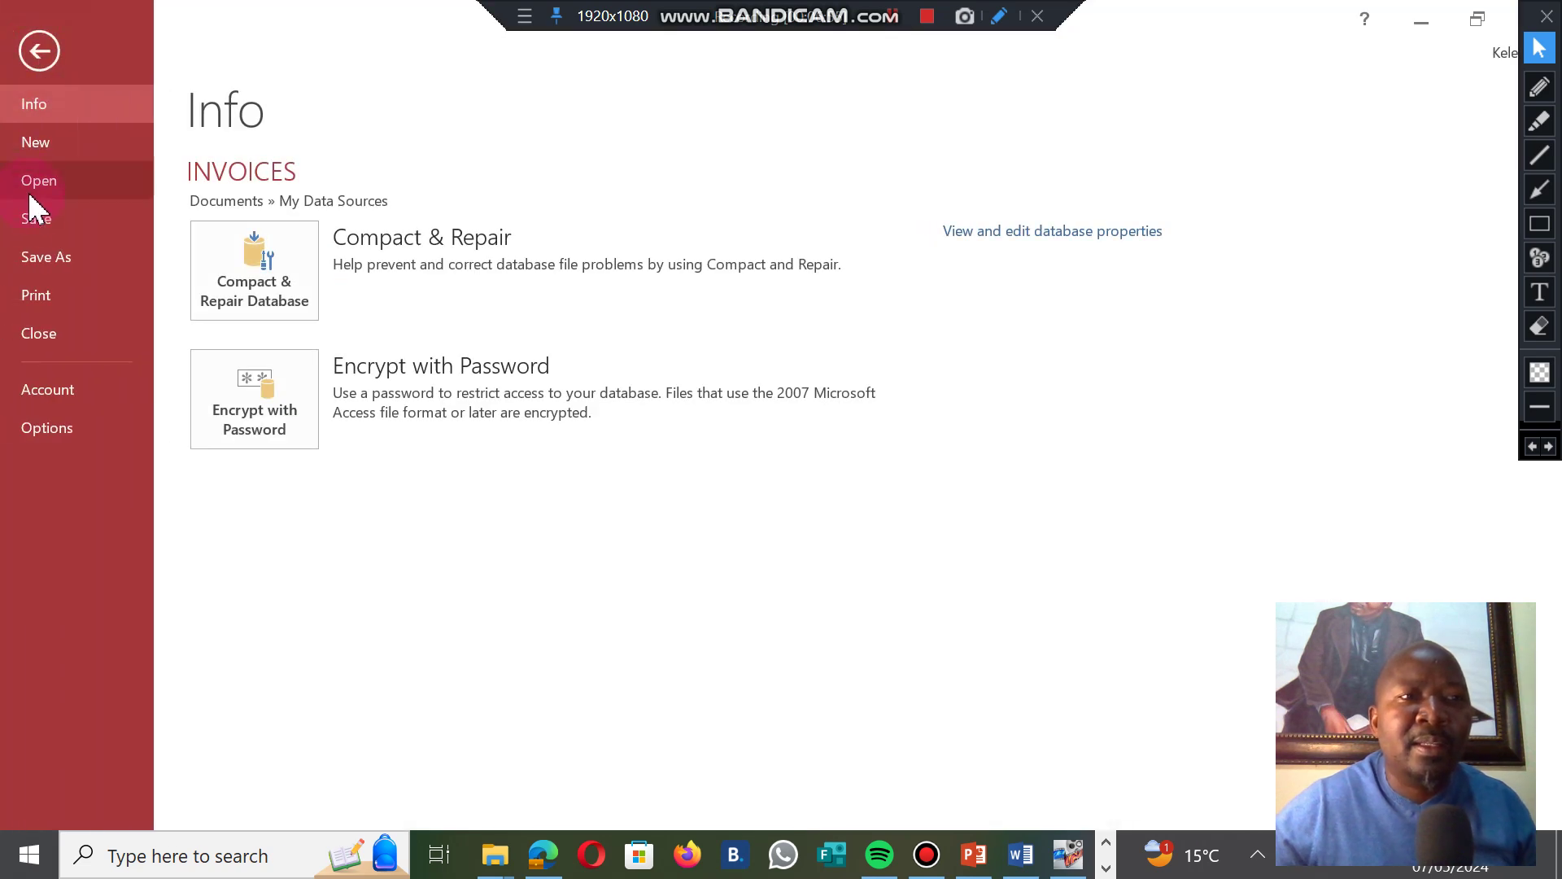
pyautogui.click(37, 297)
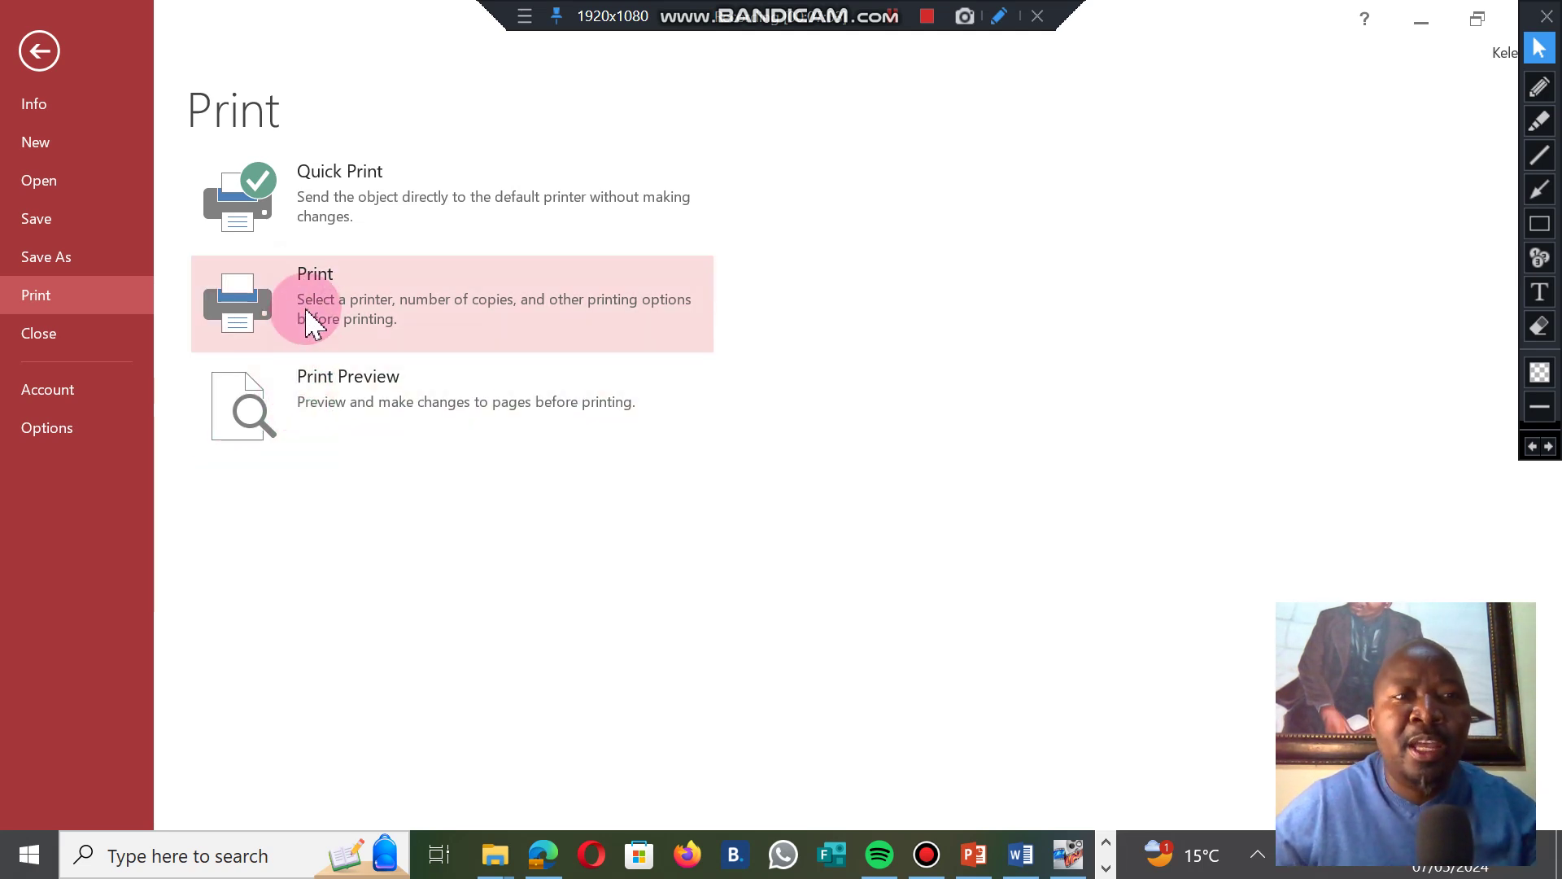
# Print-preview Office_Address_List, zoom in on the page, and try Landscape orientation.
pyautogui.click(310, 388)
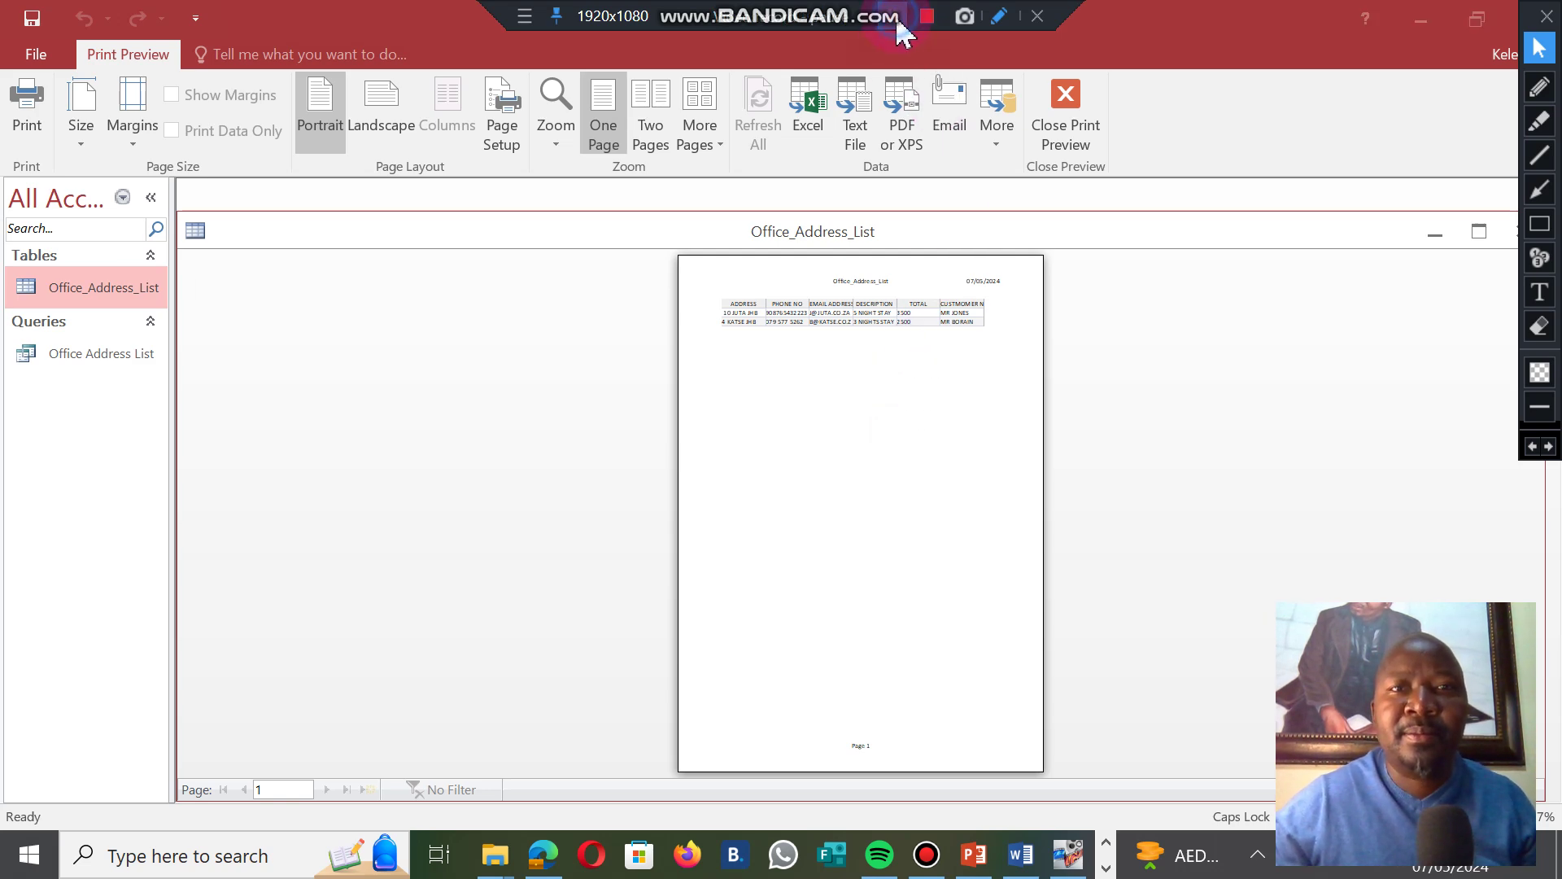
pyautogui.press('z')
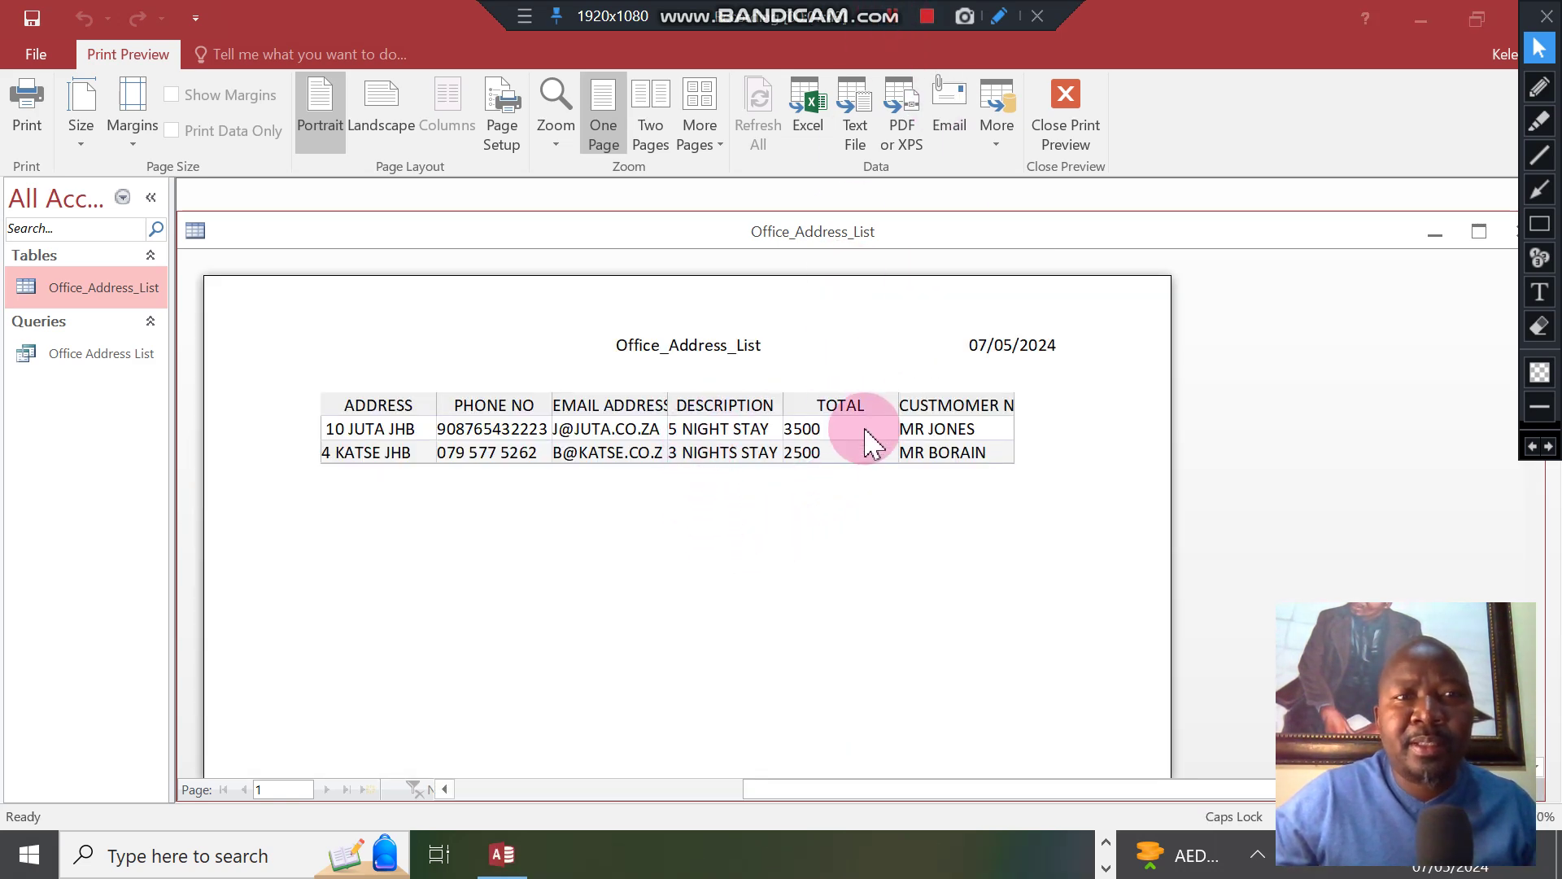
pyautogui.click(380, 106)
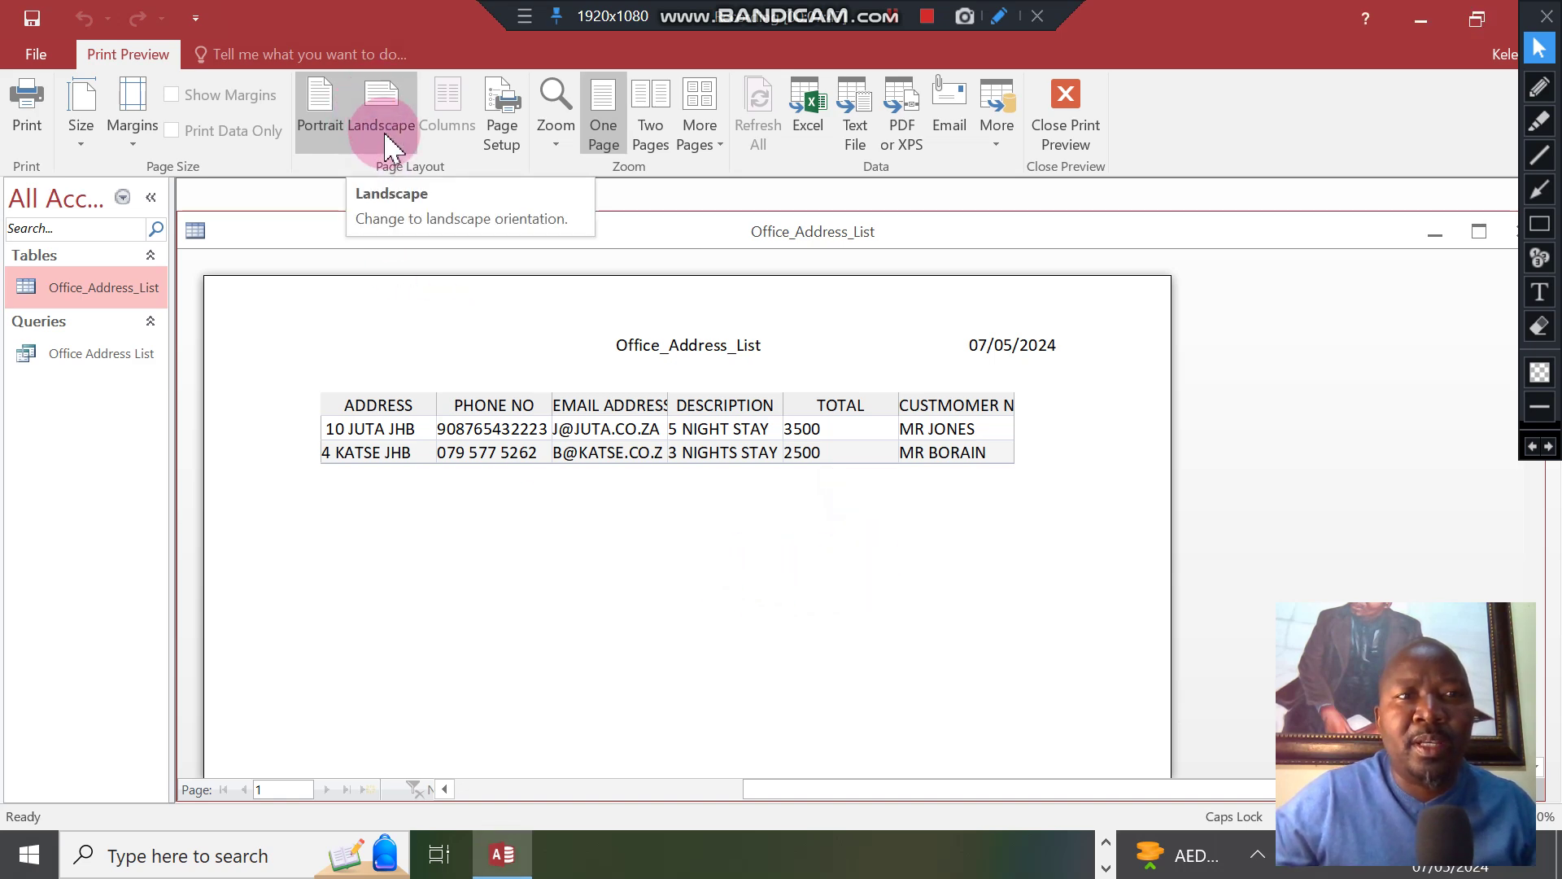
pyautogui.click(1031, 645)
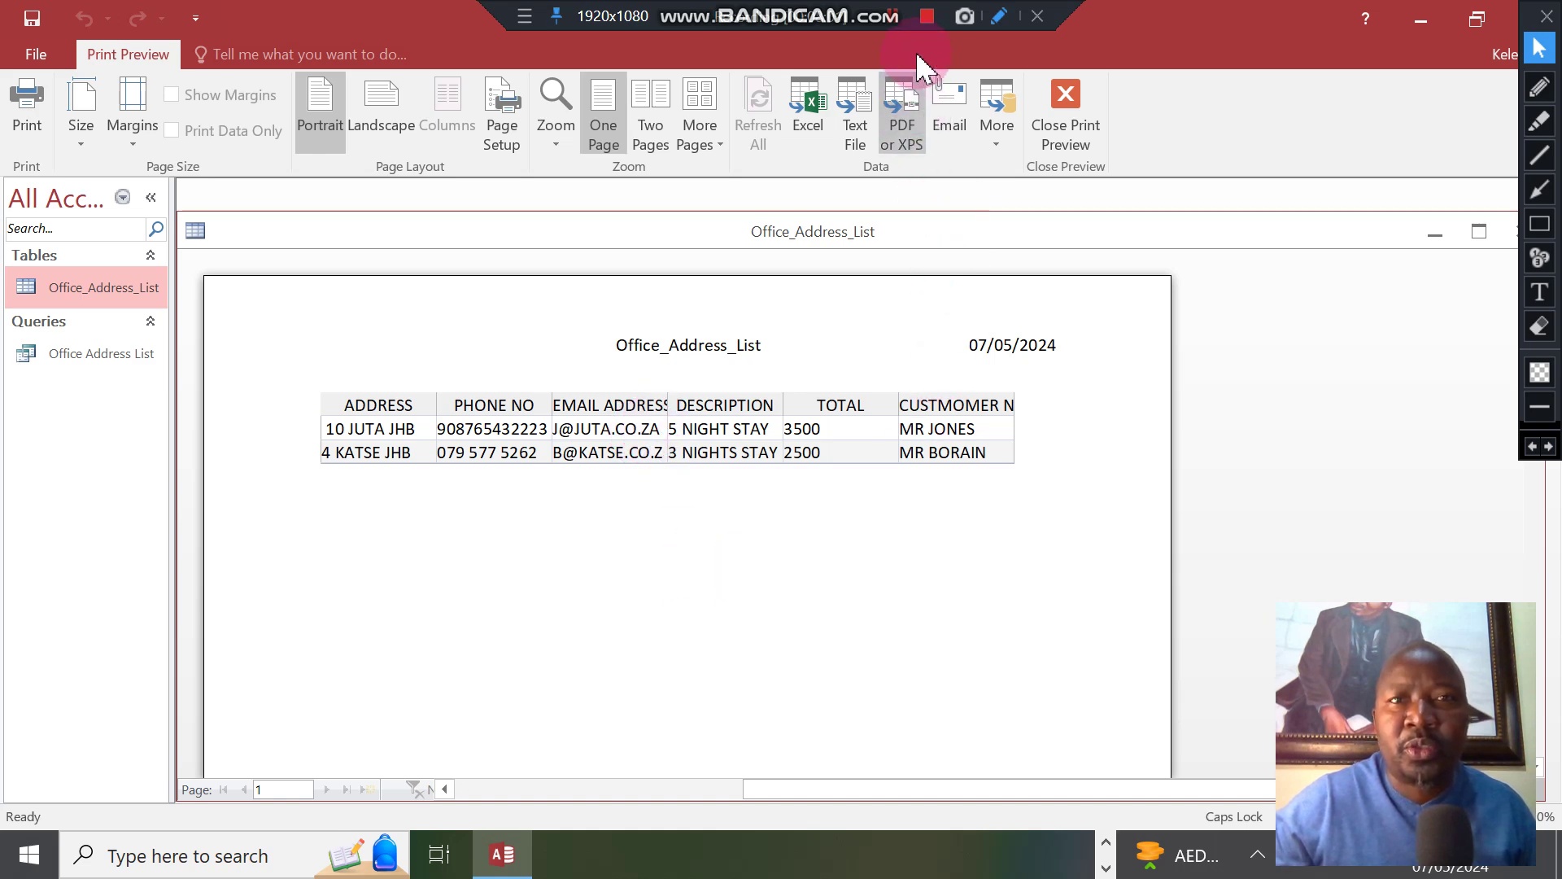
pyautogui.click(892, 25)
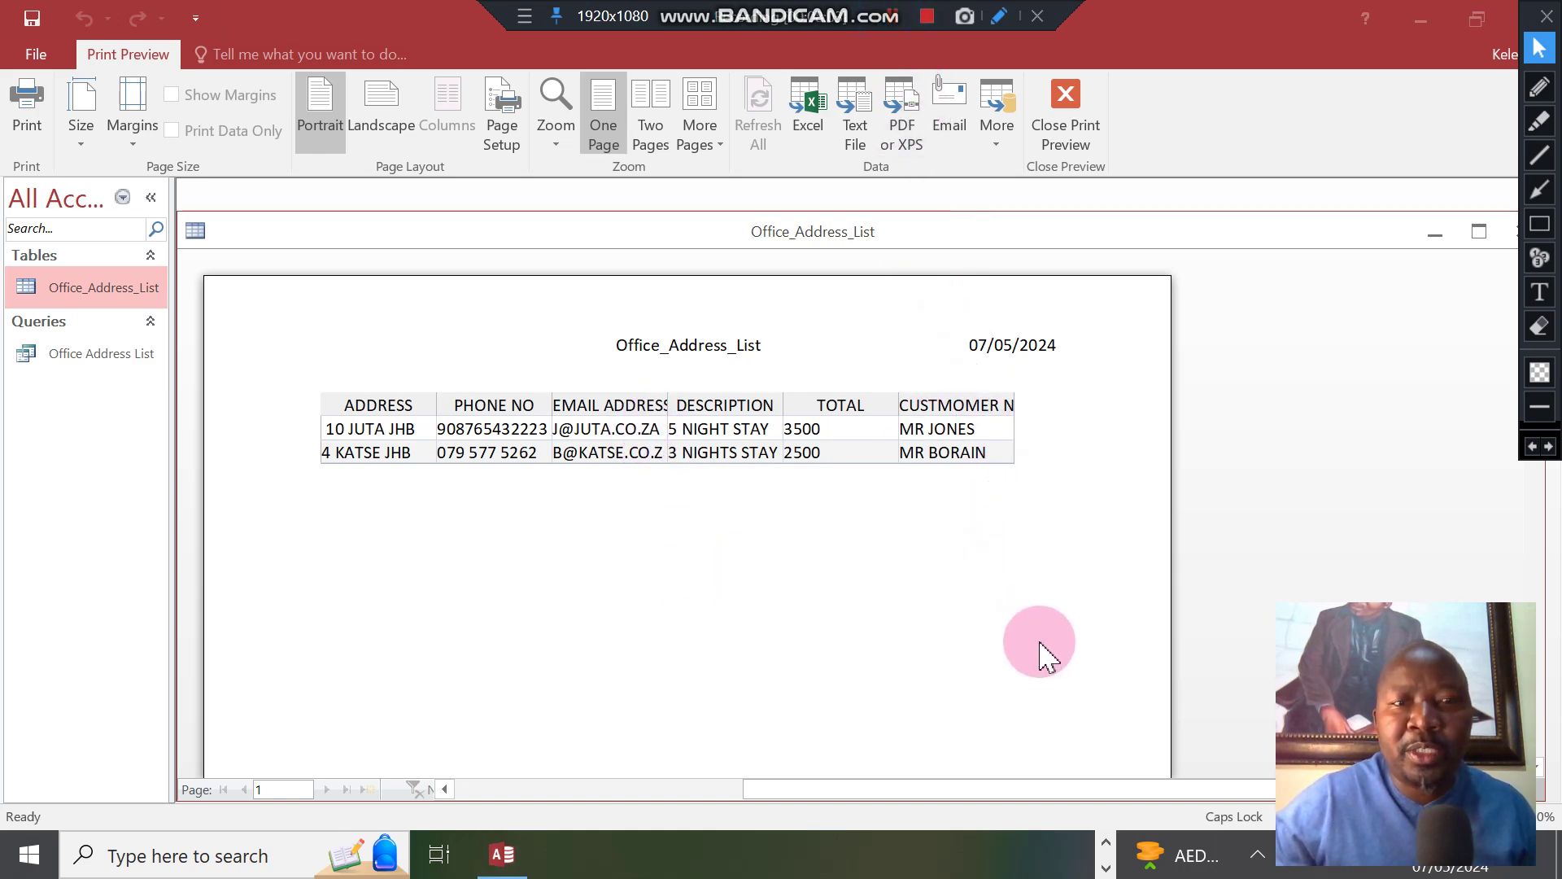